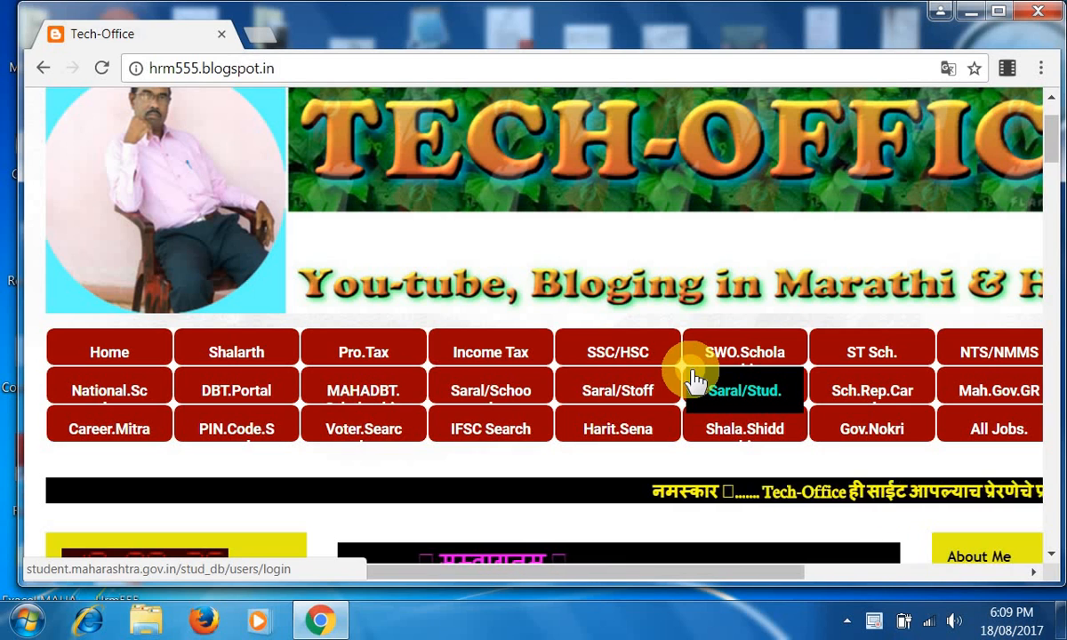
Step: Browse the Tech-Office blog and follow its MAHADBT Scholarship link to mahadbt.gov.in
scroll(542, 445, down, 1)
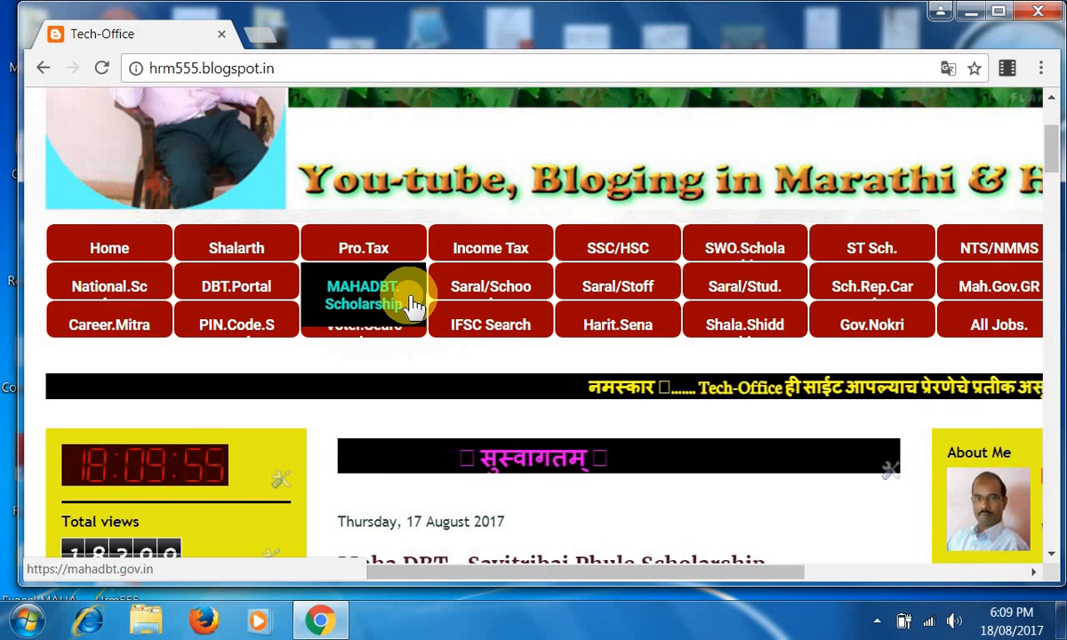
scroll(409, 303, down, 1)
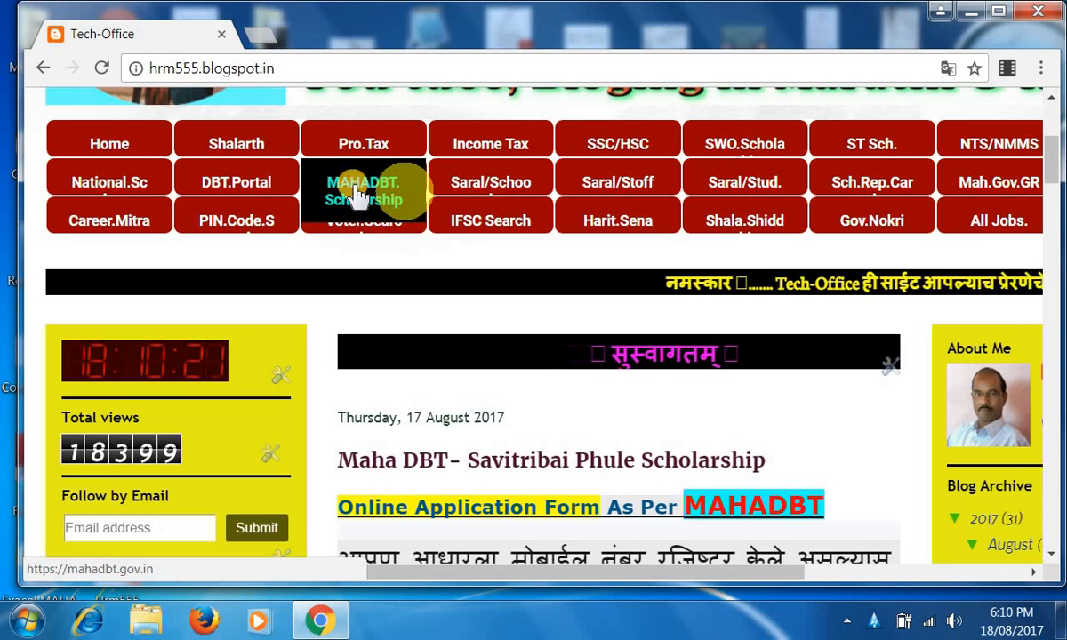
scroll(273, 209, up, 2)
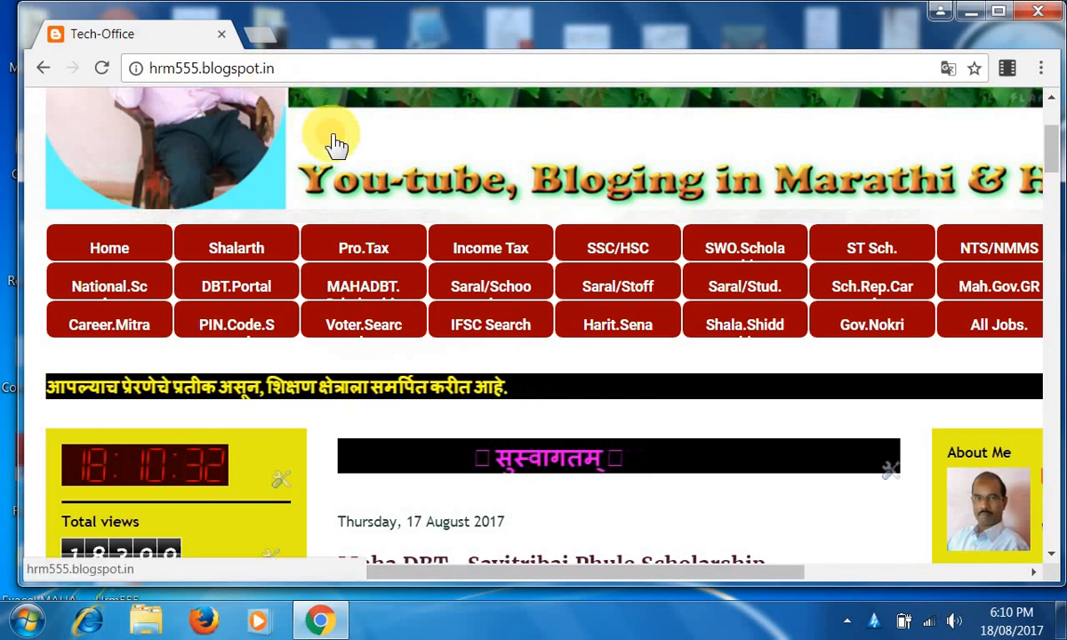
scroll(336, 141, down, 1)
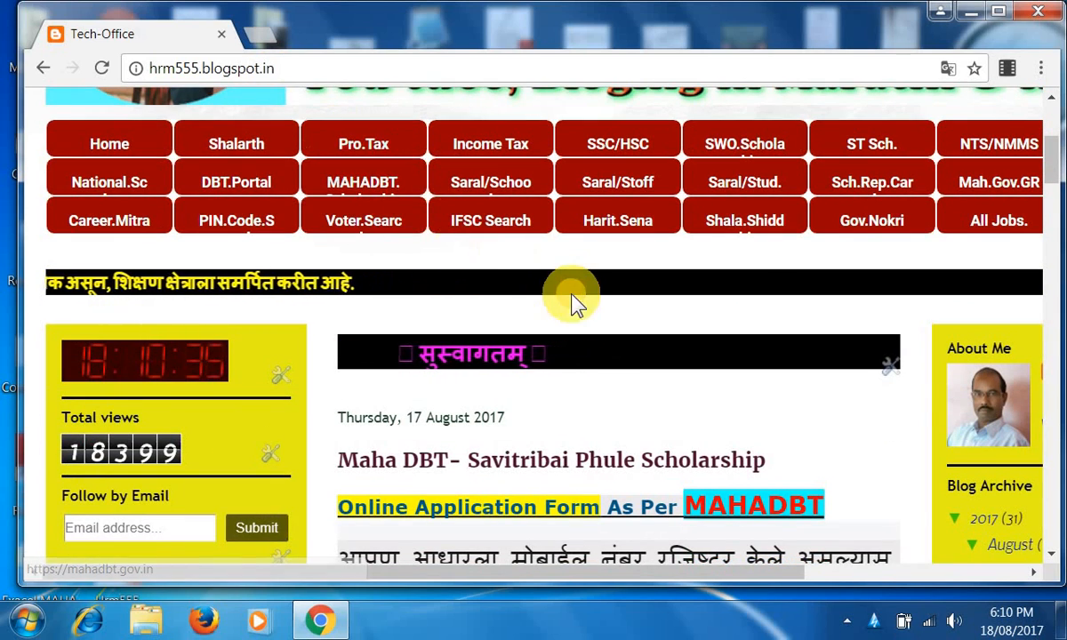
scroll(574, 302, down, 2)
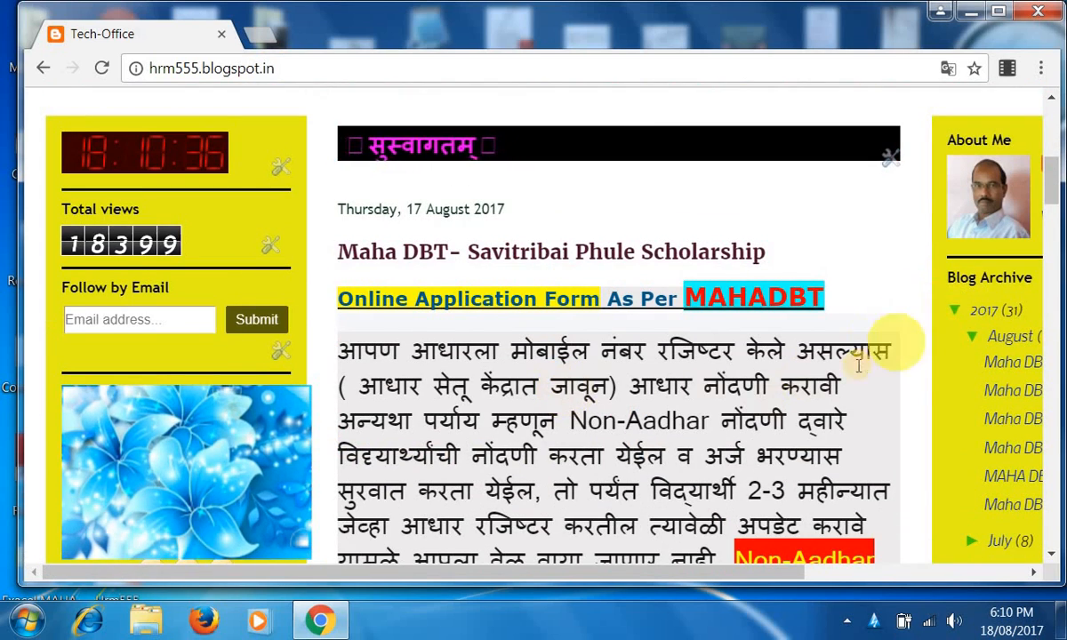
scroll(858, 365, down, 2)
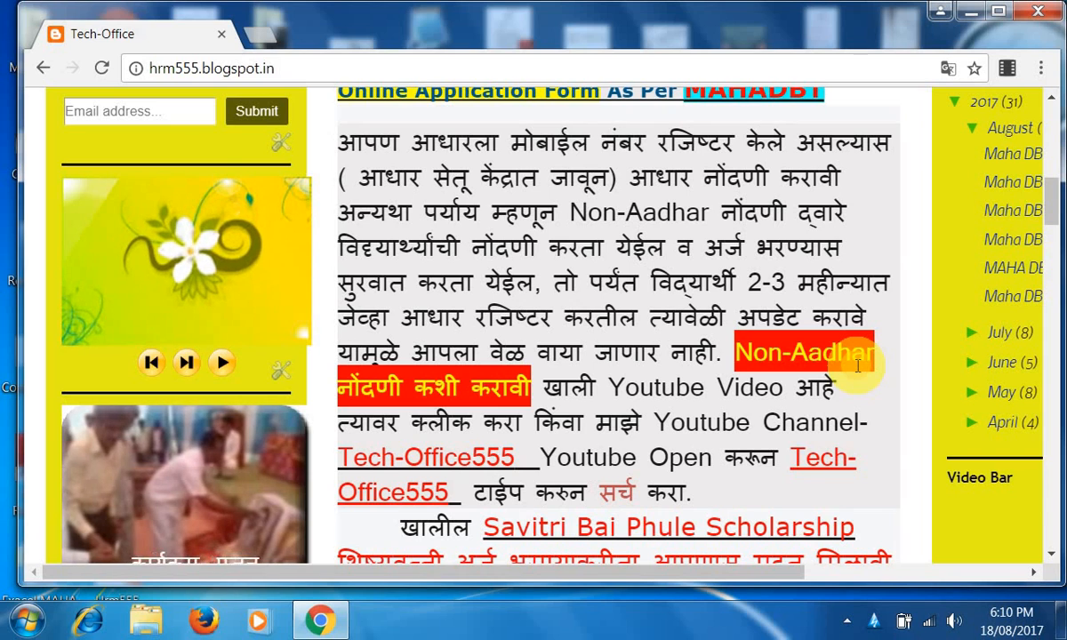
scroll(858, 364, down, 2)
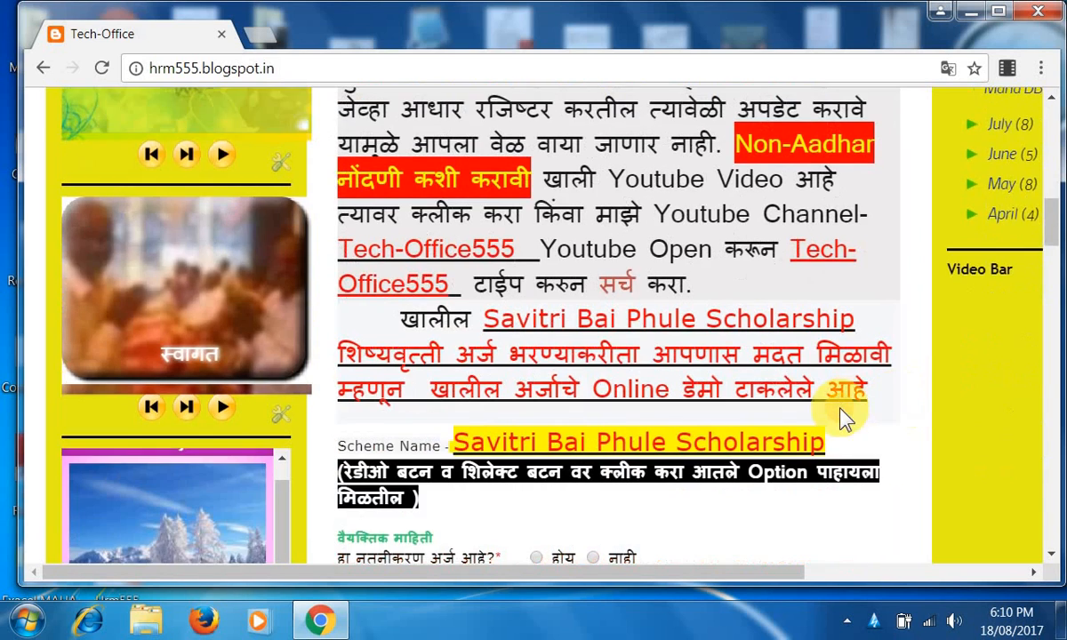
scroll(843, 418, down, 4)
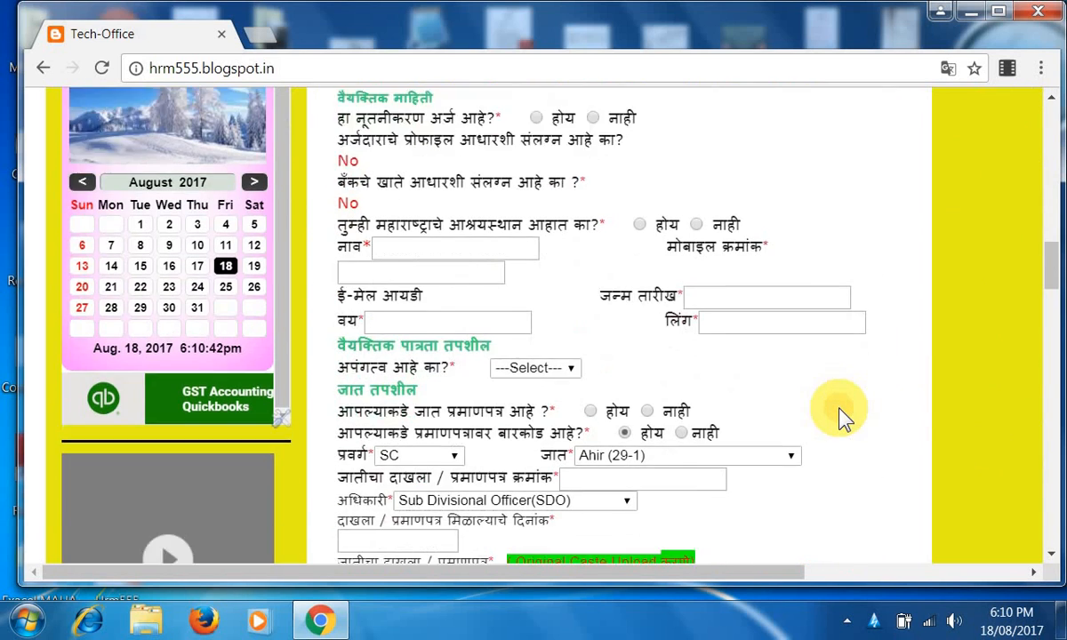
scroll(843, 418, down, 2)
scroll(836, 384, down, 5)
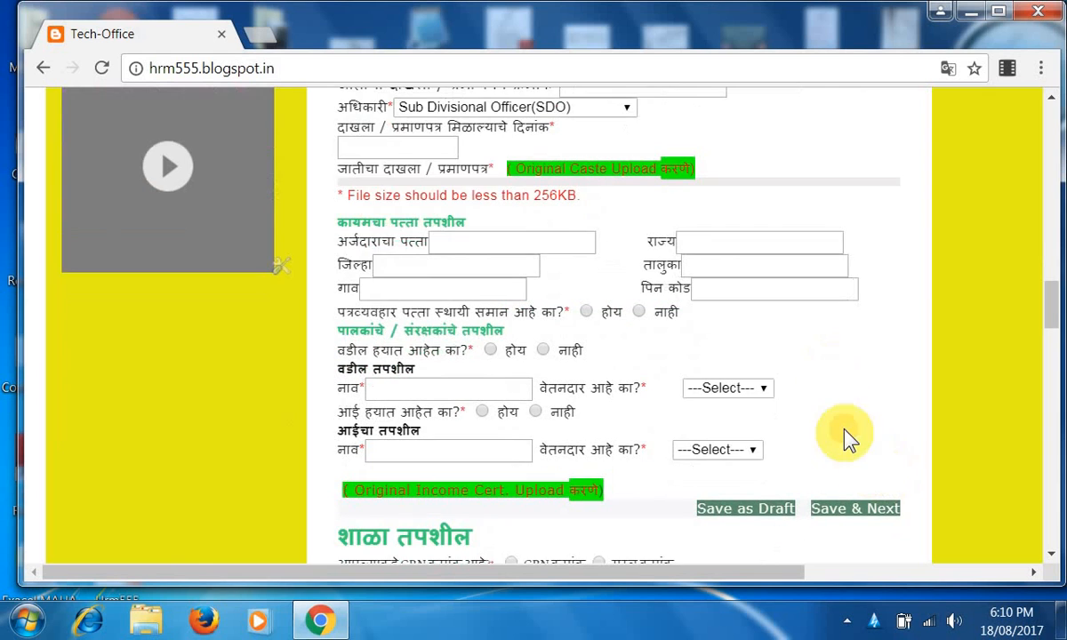
scroll(791, 469, down, 2)
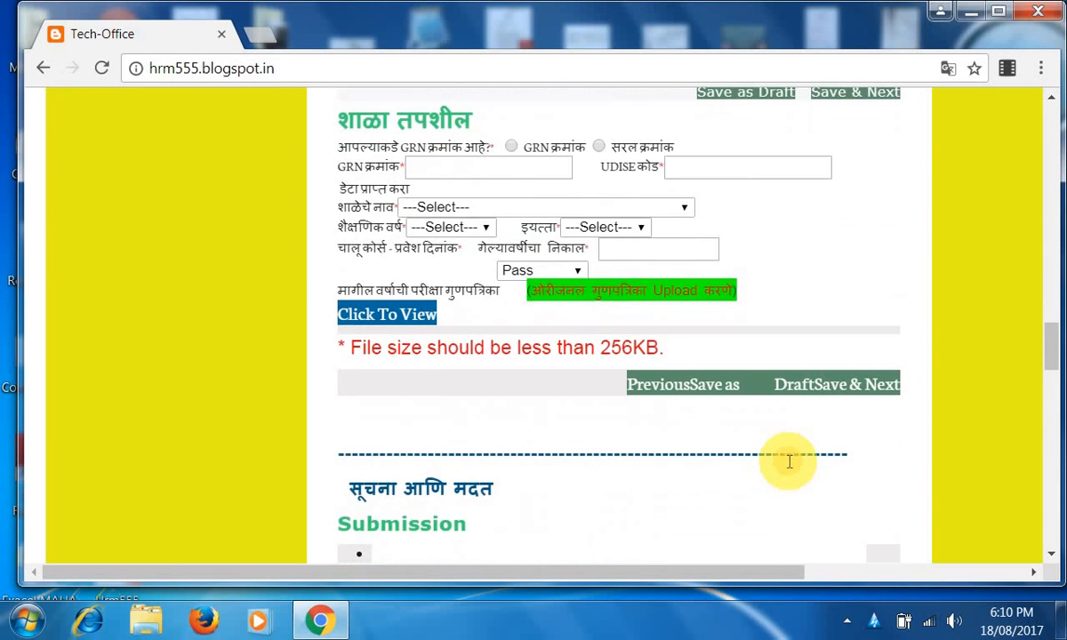
scroll(792, 427, up, 2)
scroll(839, 458, up, 1)
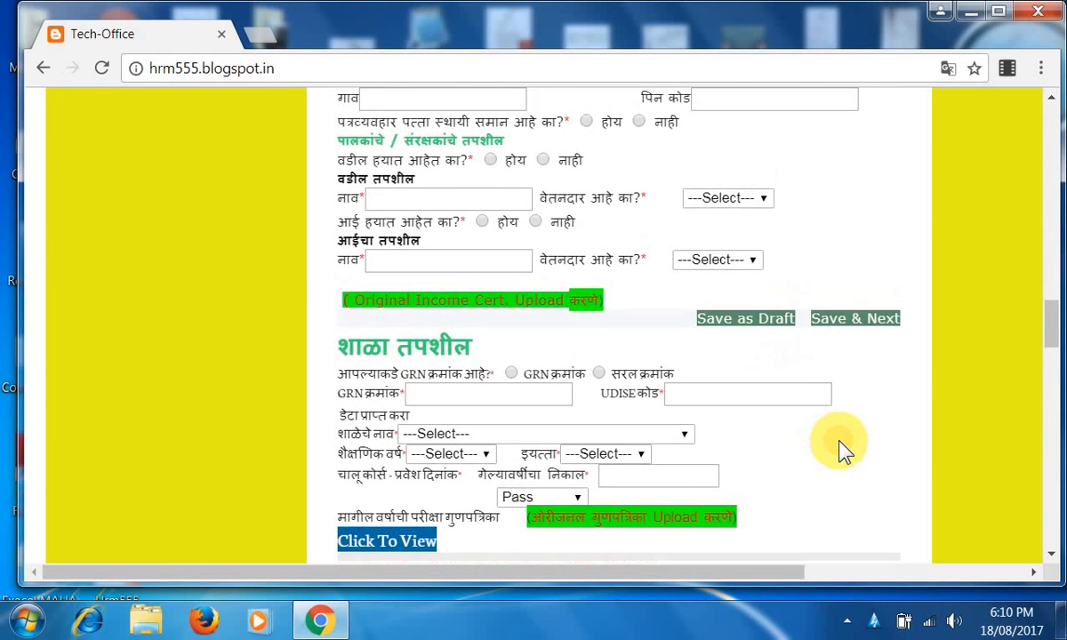
scroll(853, 285, up, 3)
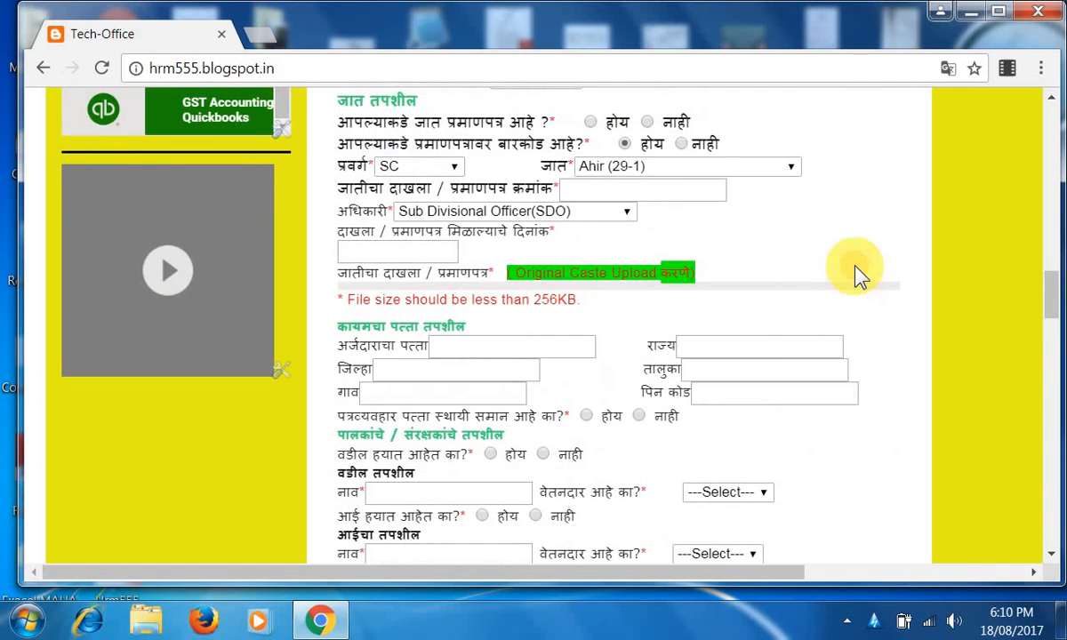
scroll(855, 276, up, 3)
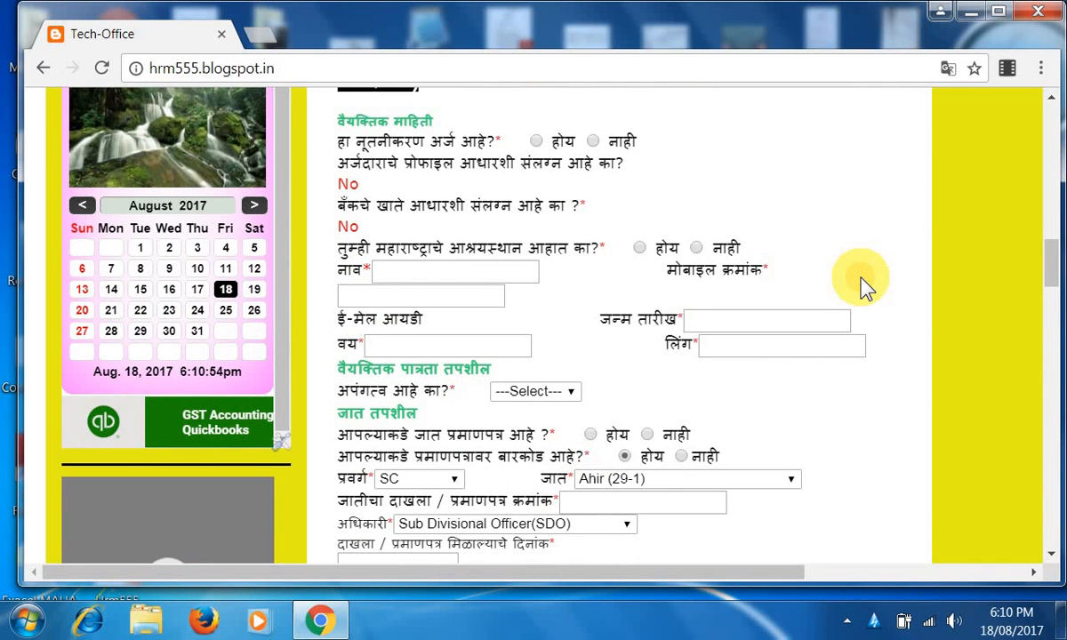
scroll(861, 279, up, 7)
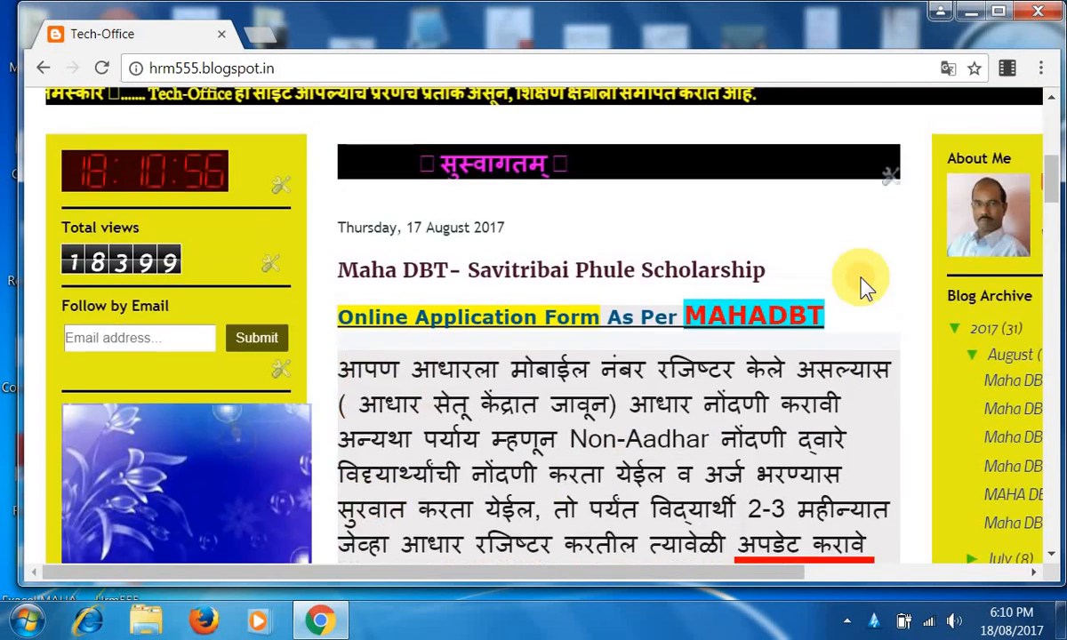
scroll(865, 284, up, 2)
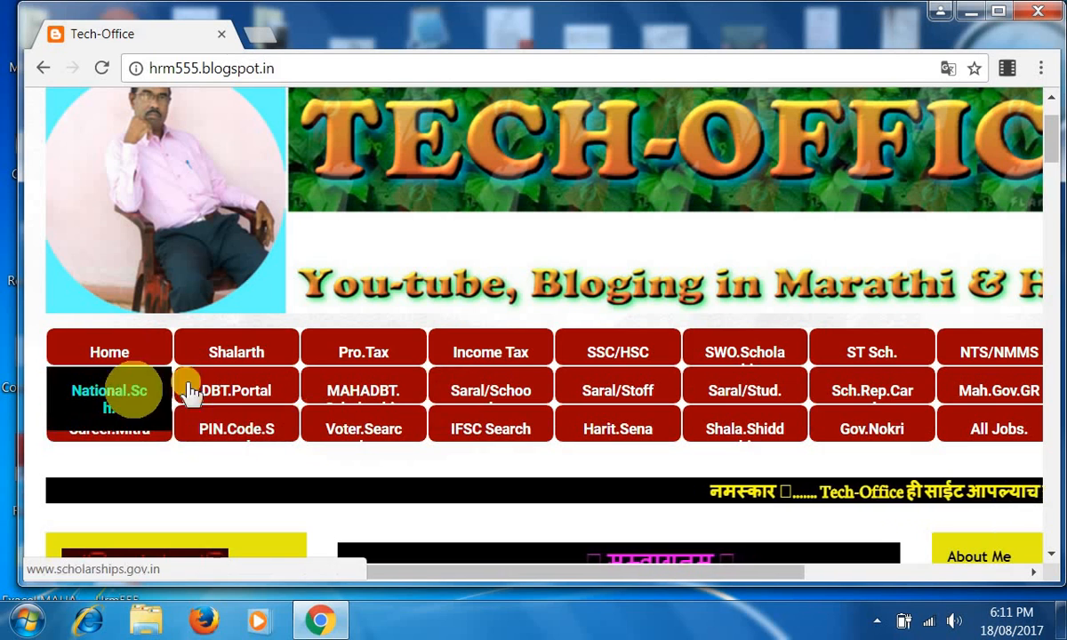
click(404, 410)
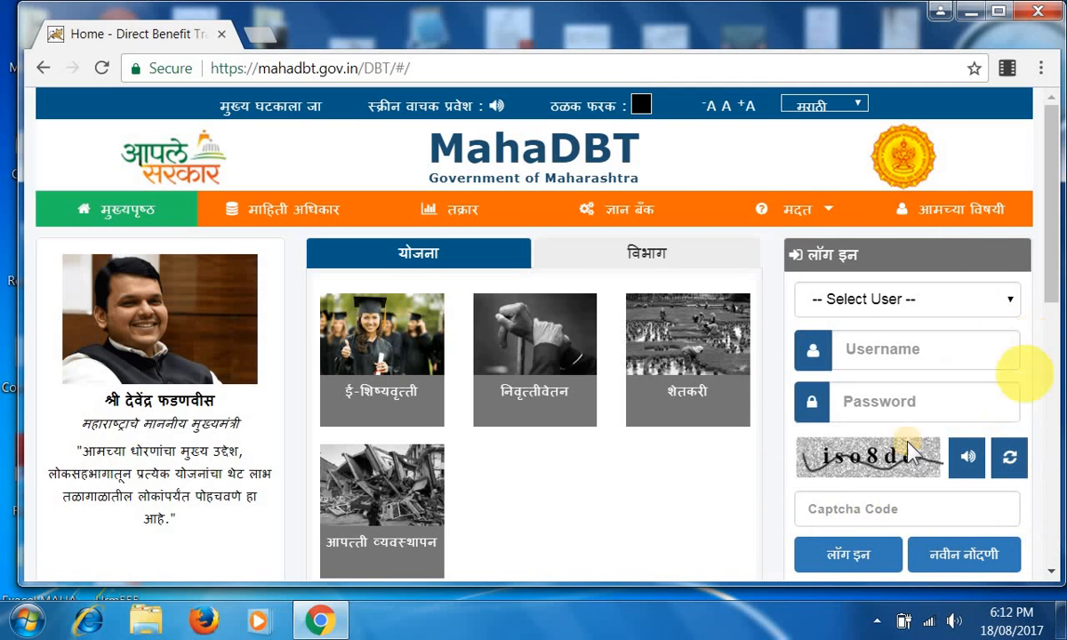
Step: Choose Resident / Applicant as the login user type and move to the Username field
click(878, 304)
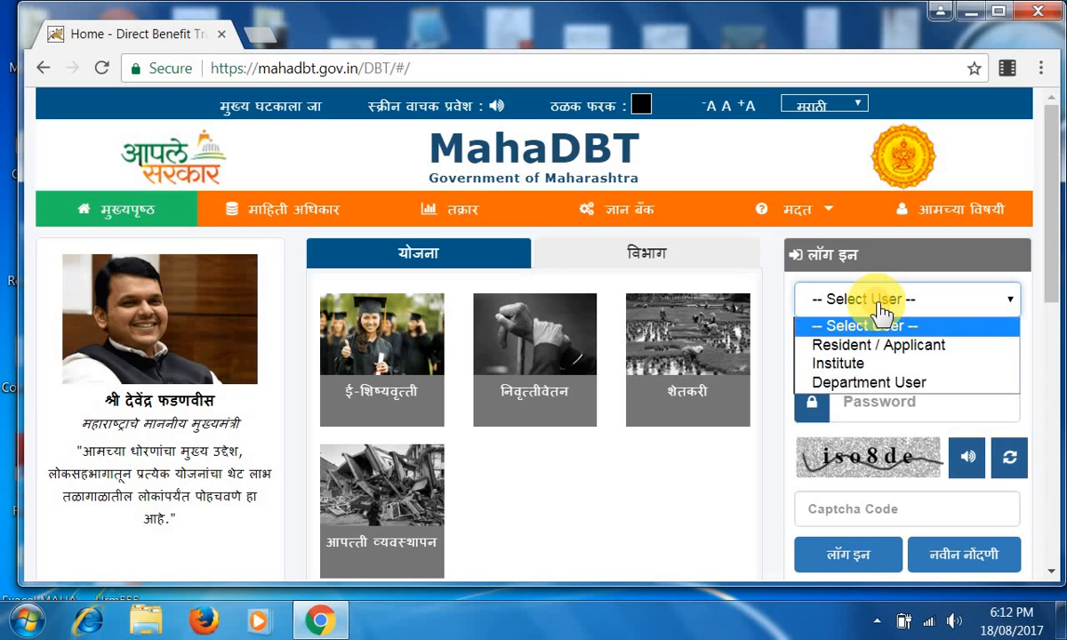
click(933, 346)
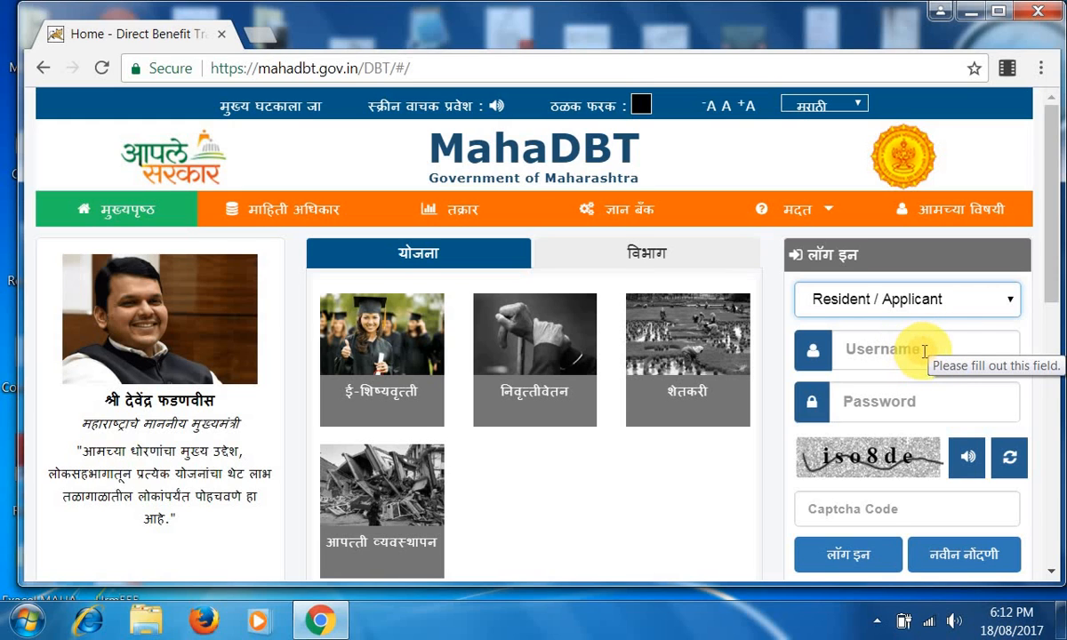
click(924, 350)
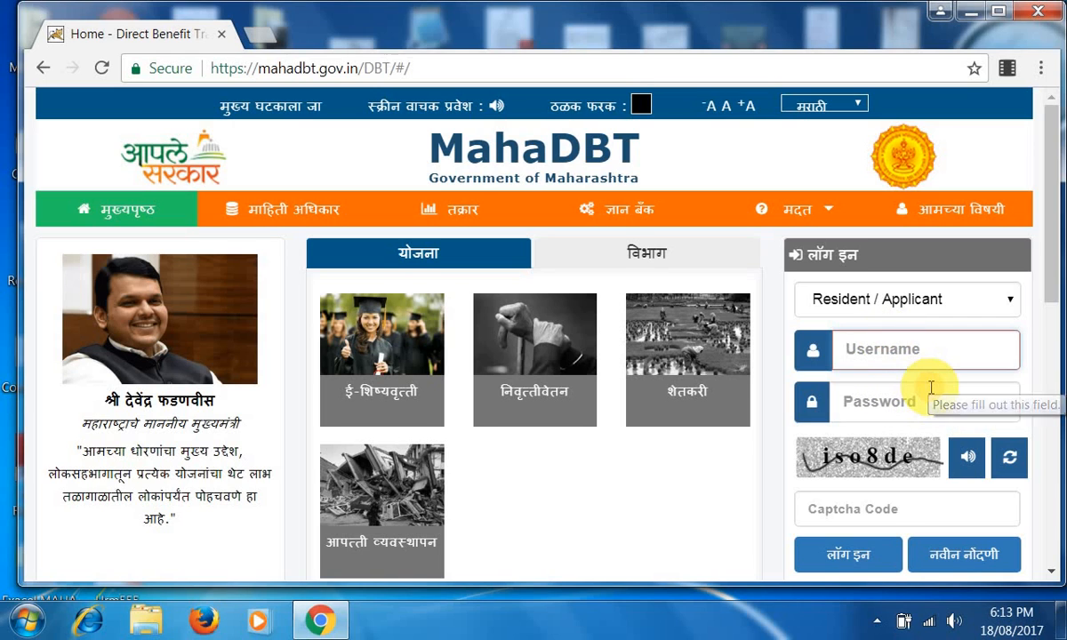
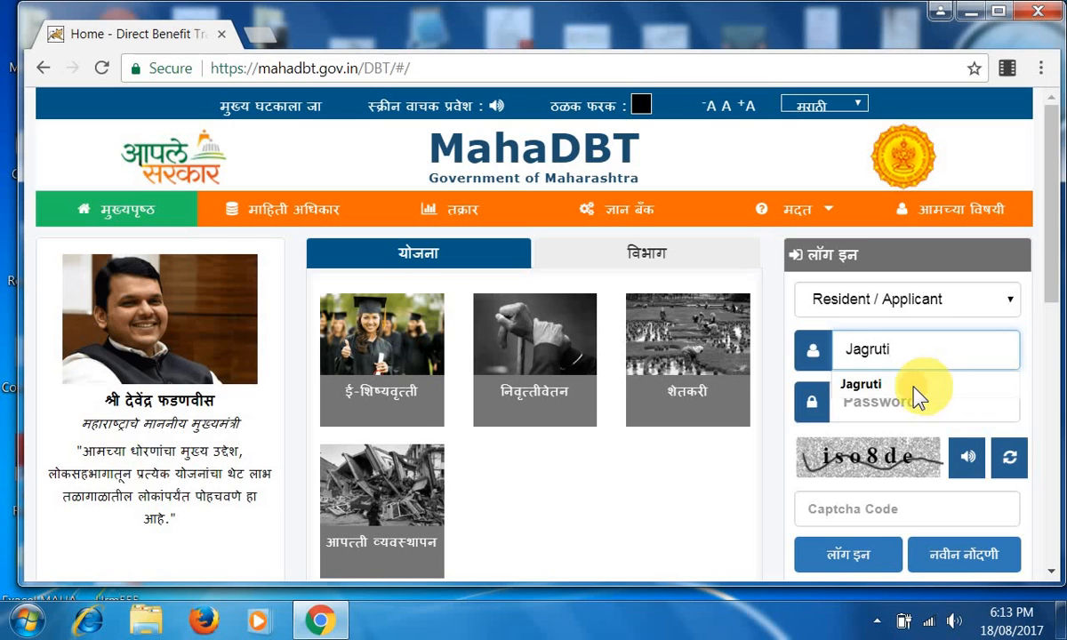
Step: Enter the applicant's username from the saved suggestion, then the account password
click(914, 388)
click(883, 402)
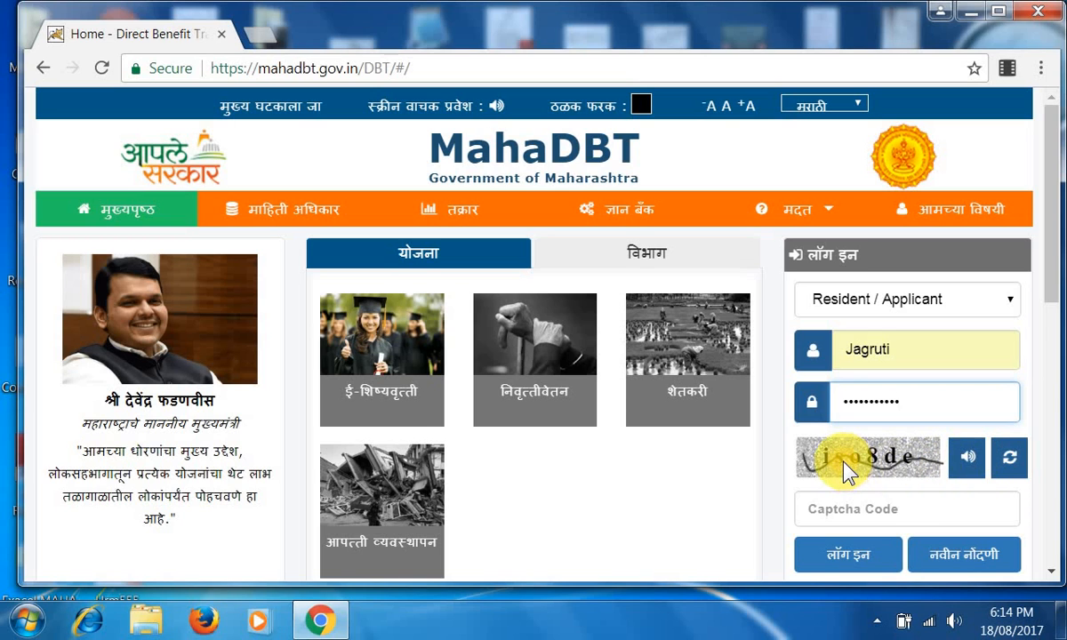
click(974, 467)
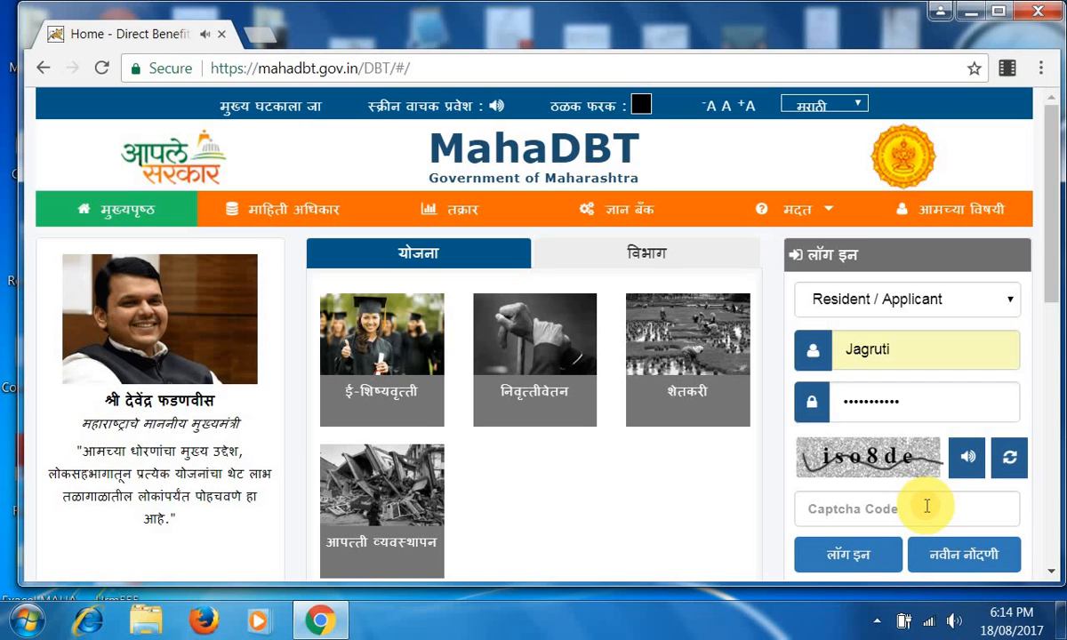
Step: Fill in the captcha code and submit the login to reach the applicant dashboard
click(866, 505)
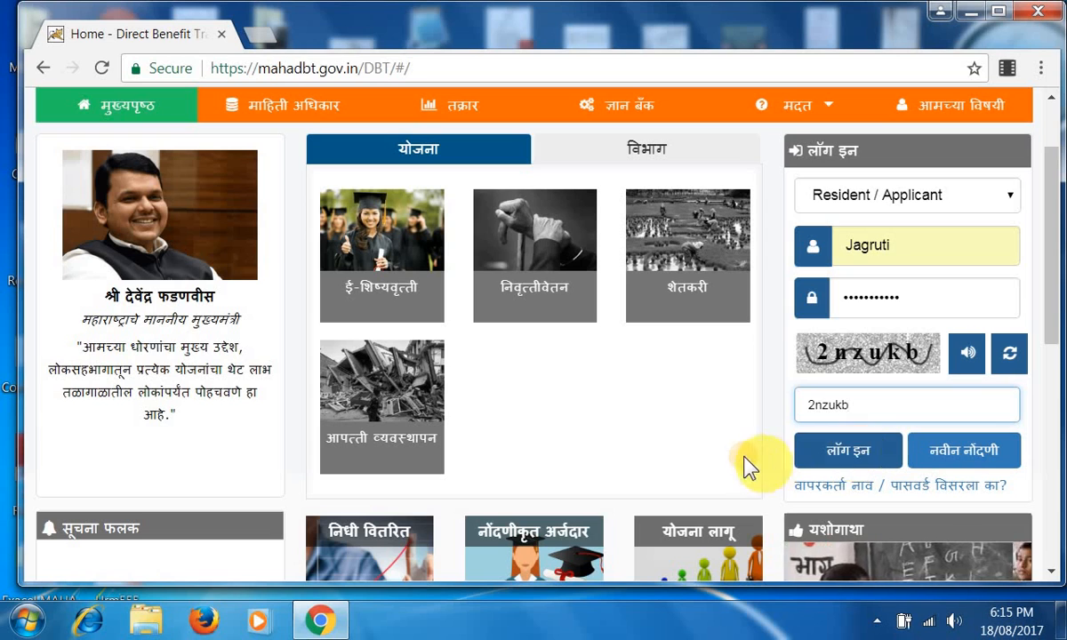
click(726, 454)
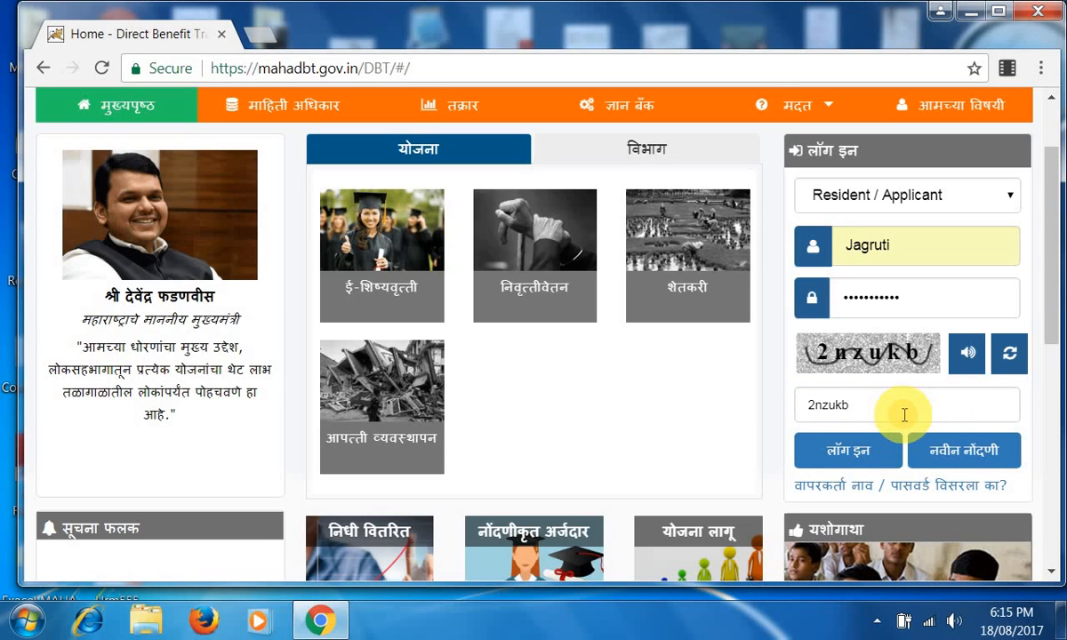
click(841, 456)
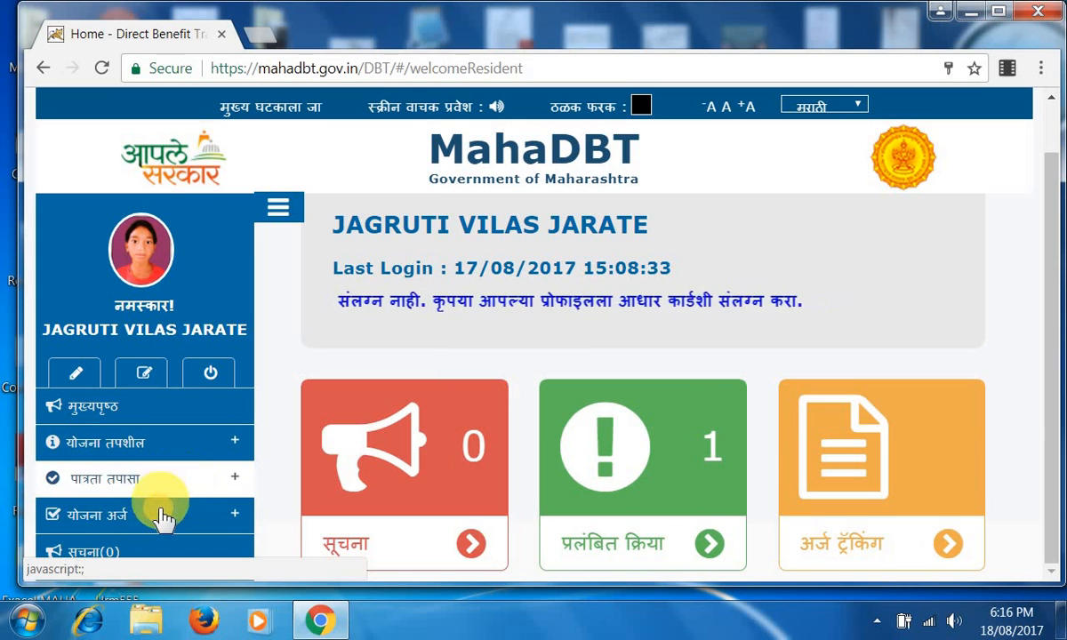
Step: Expand योजना अर्ज and विभाग, then open the सामाजिक न्याय आणि विशेष सहाय्य विभाग scheme list
click(233, 522)
scroll(227, 515, down, 1)
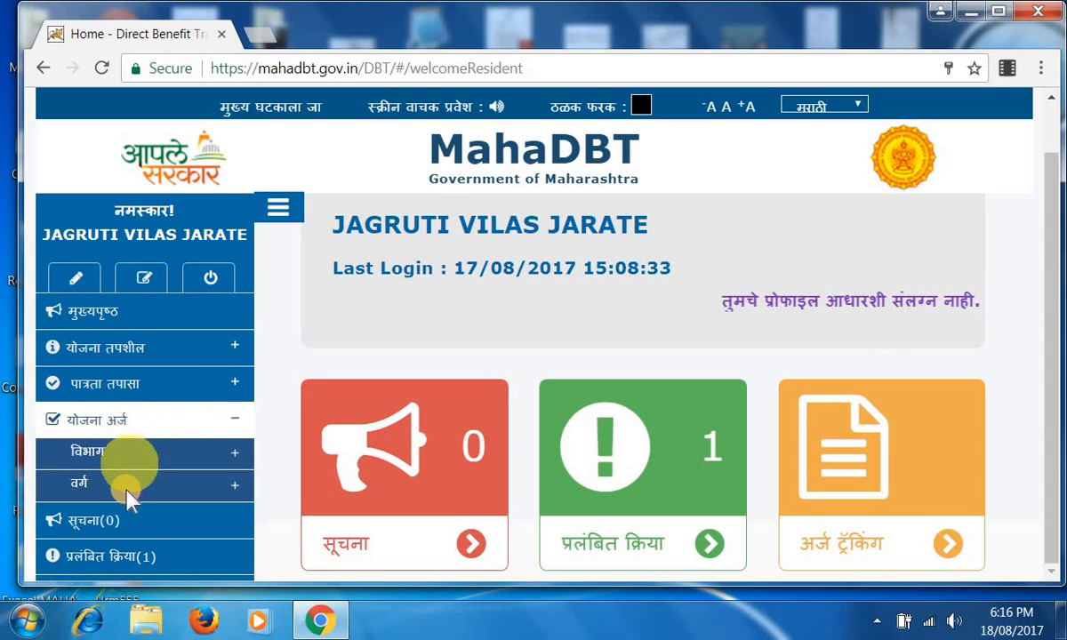
click(238, 456)
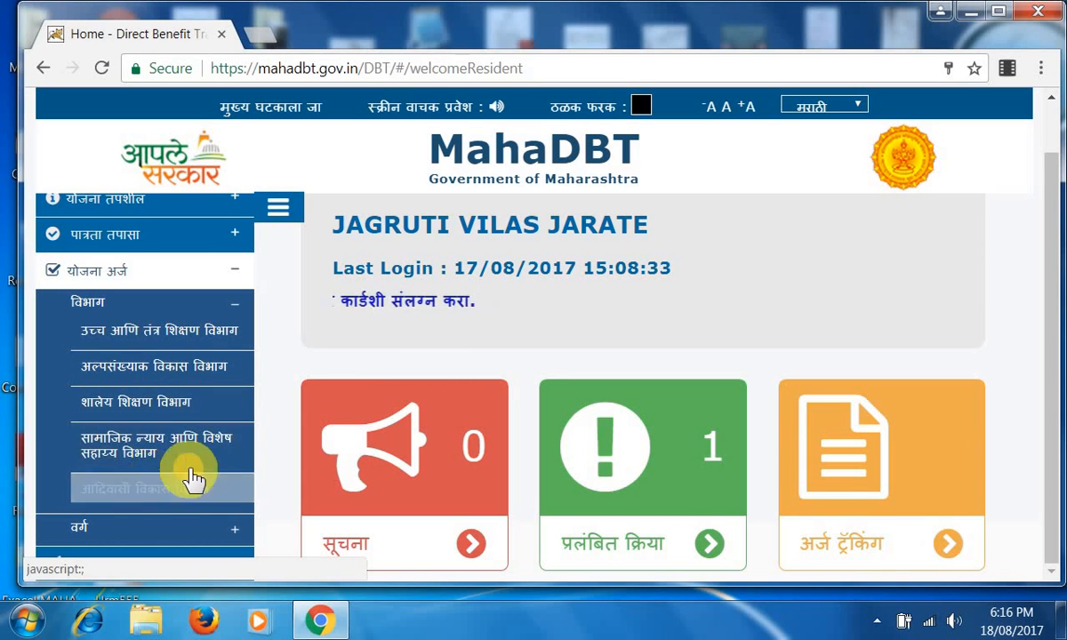
click(129, 453)
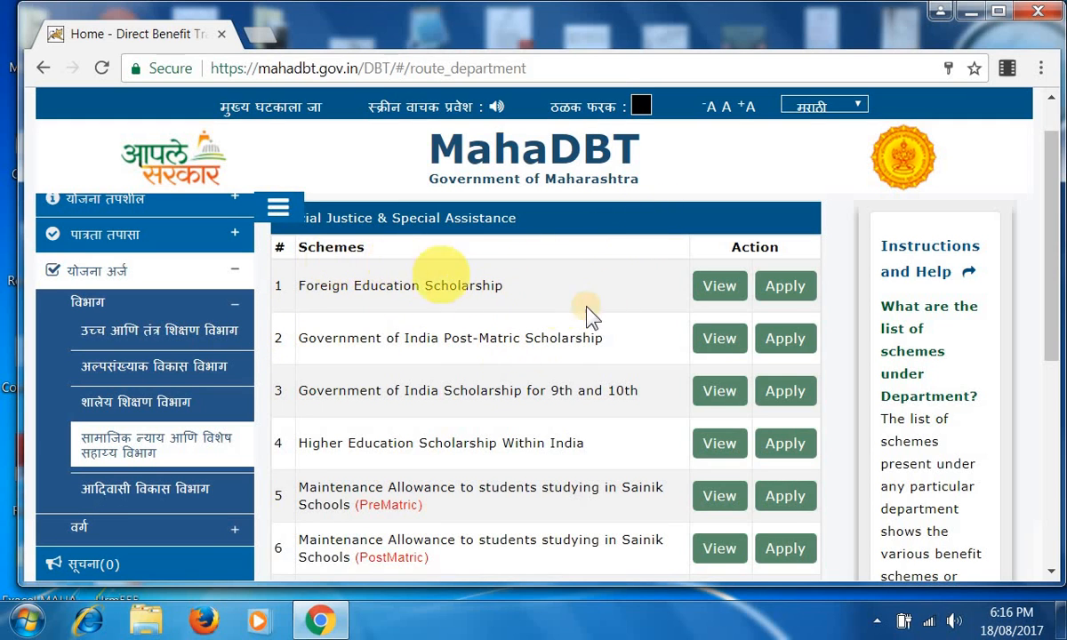
Step: Scroll the Social Justice scheme list down to Savitri Bai Phule Scholarship at row 11
scroll(587, 289, down, 2)
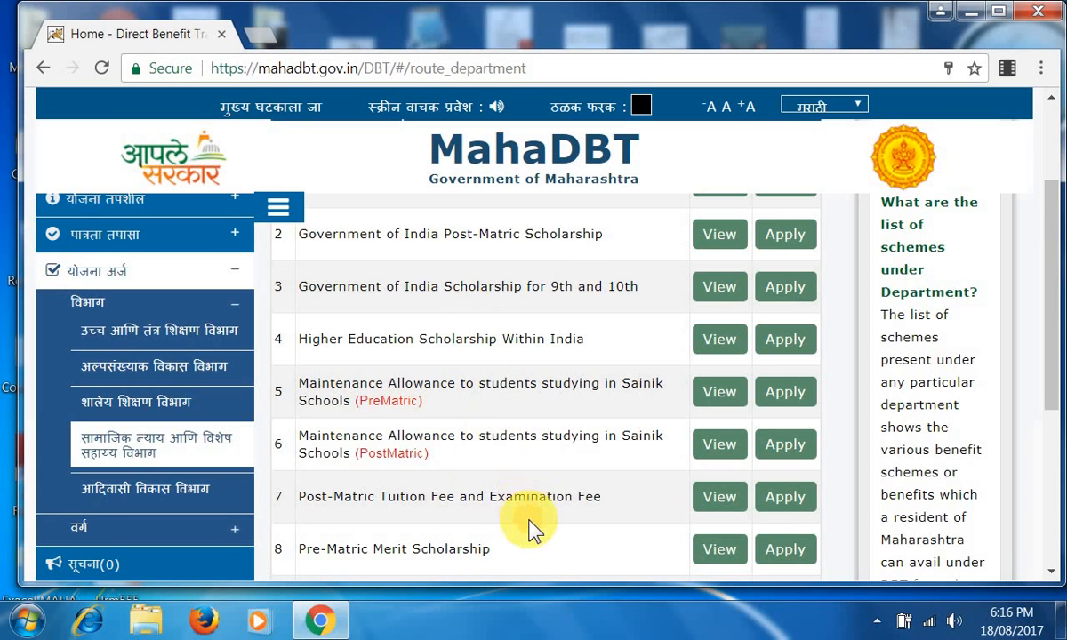
scroll(531, 528, down, 2)
scroll(531, 480, up, 2)
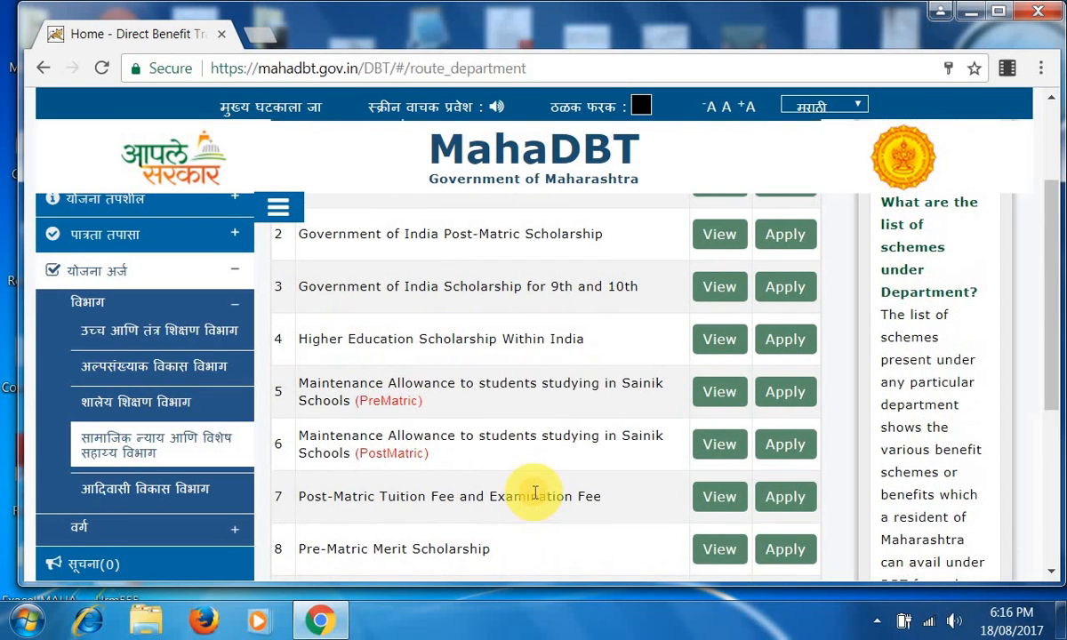
scroll(533, 496, up, 2)
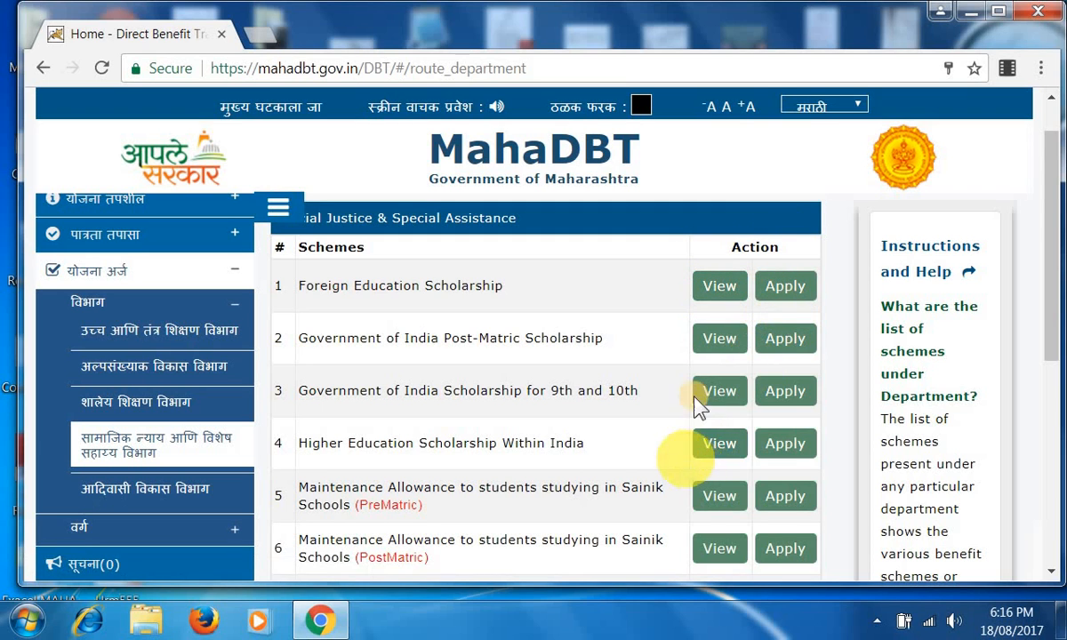
scroll(640, 429, down, 2)
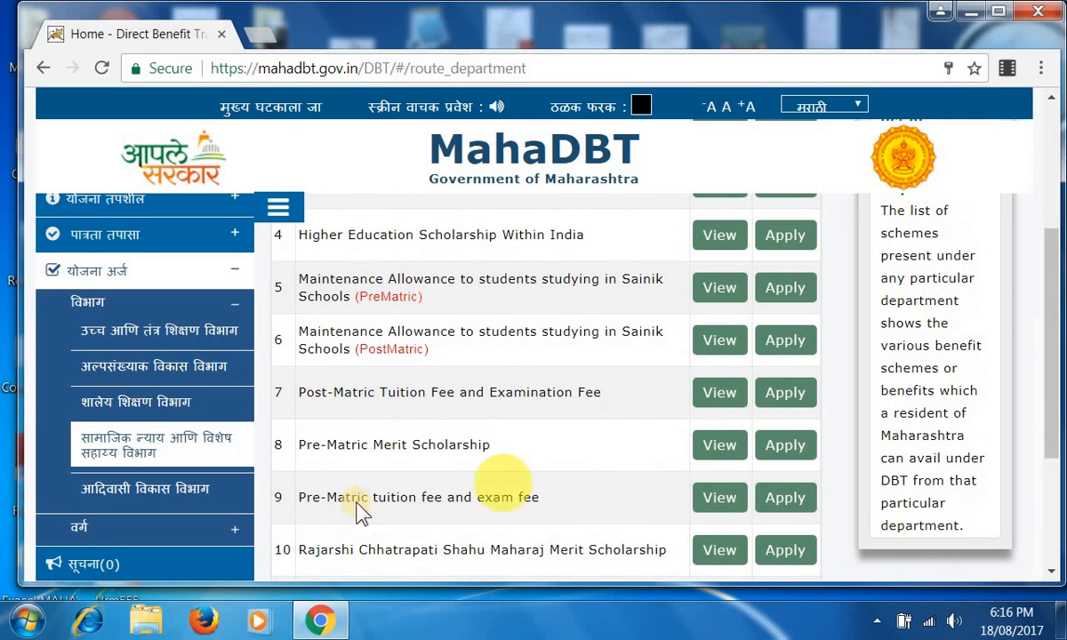
scroll(391, 502, down, 1)
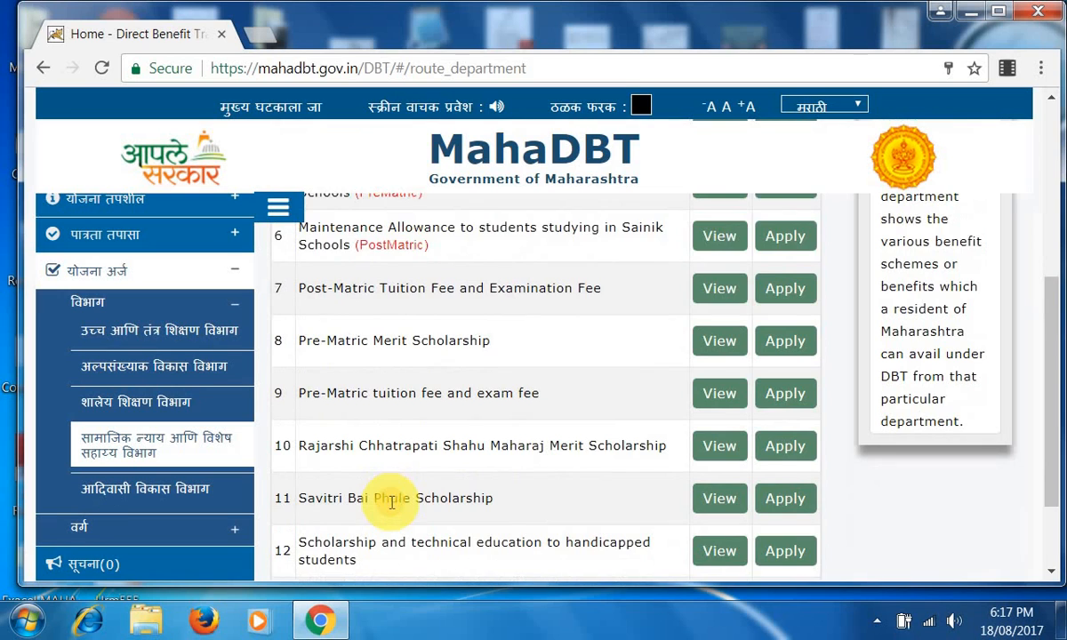
scroll(392, 502, down, 1)
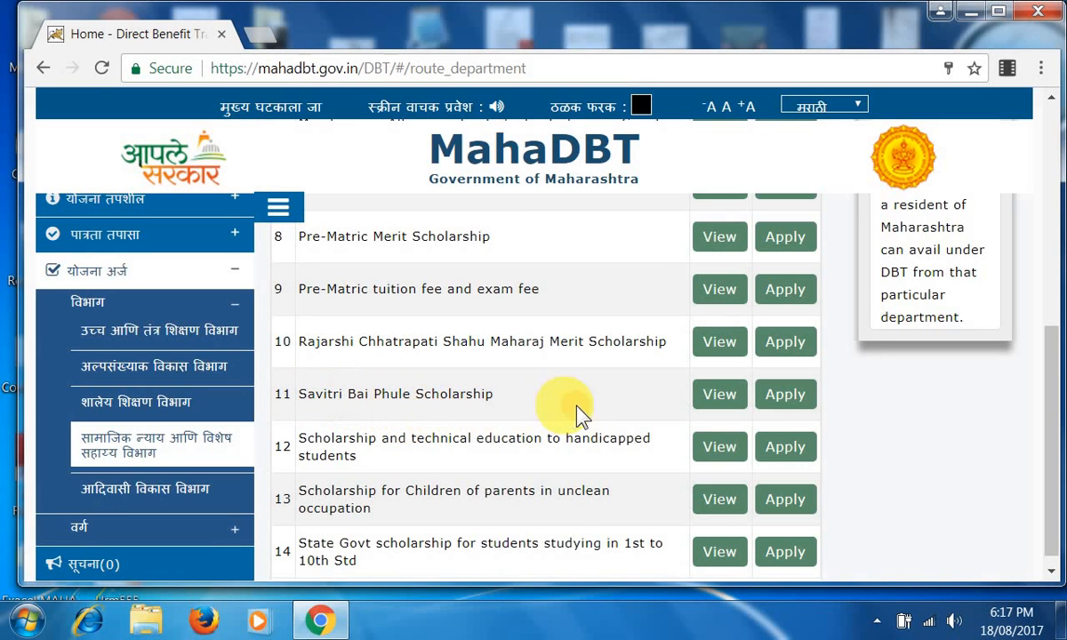
click(785, 402)
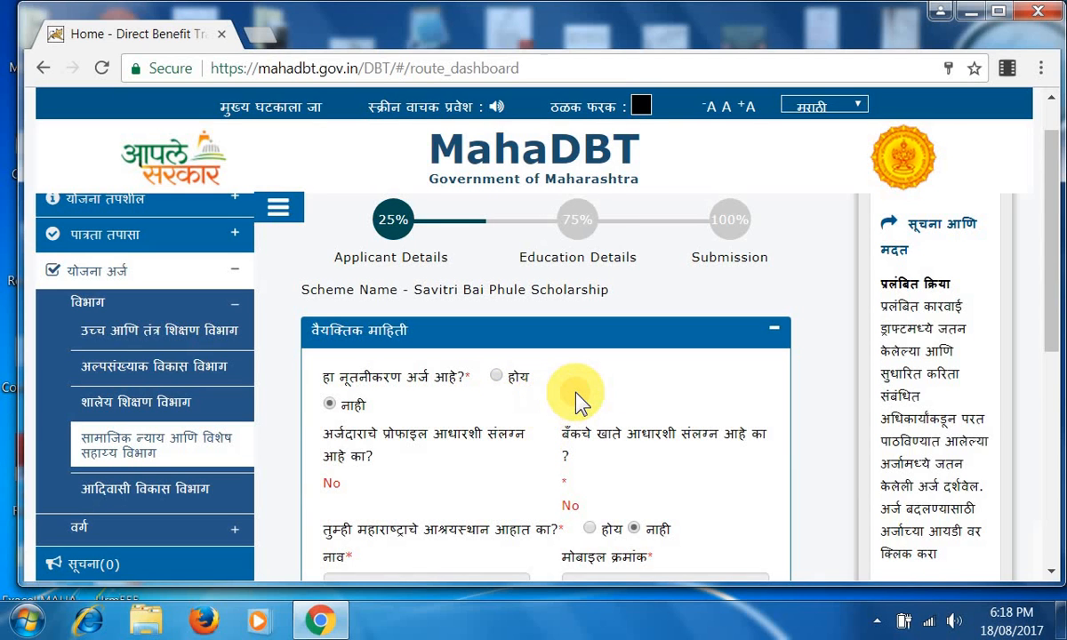
scroll(573, 405, down, 1)
scroll(595, 424, up, 2)
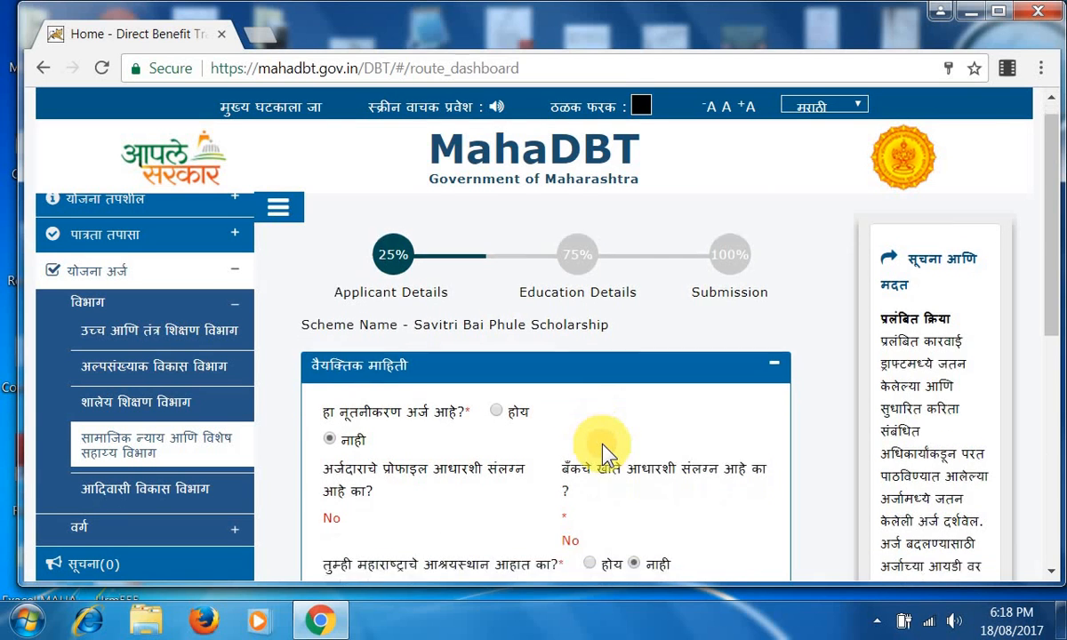
scroll(607, 453, down, 5)
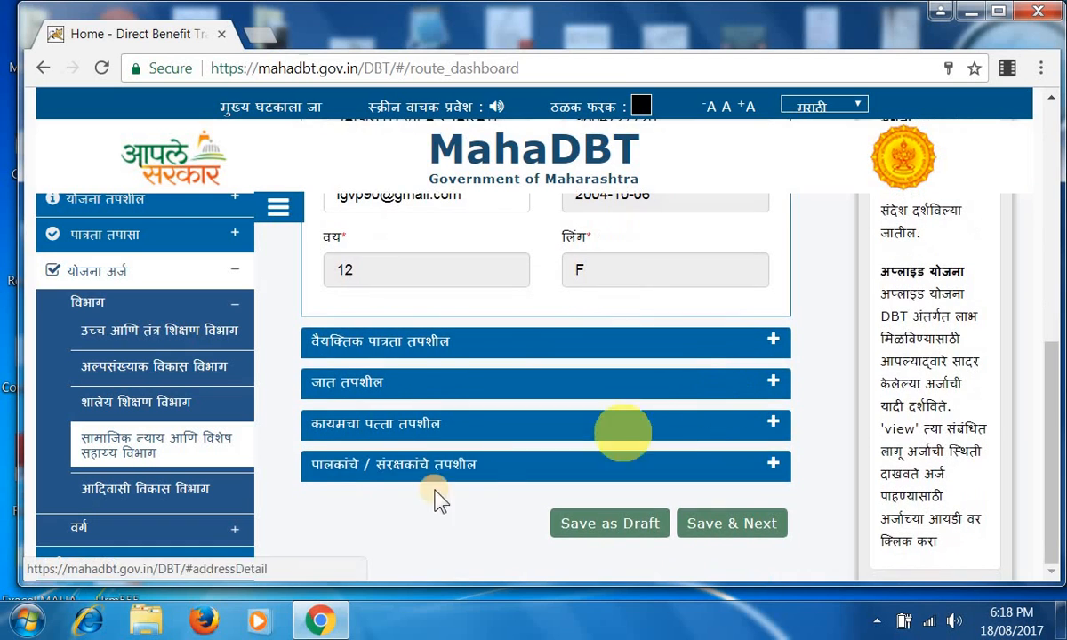
scroll(678, 249, up, 3)
scroll(685, 249, up, 3)
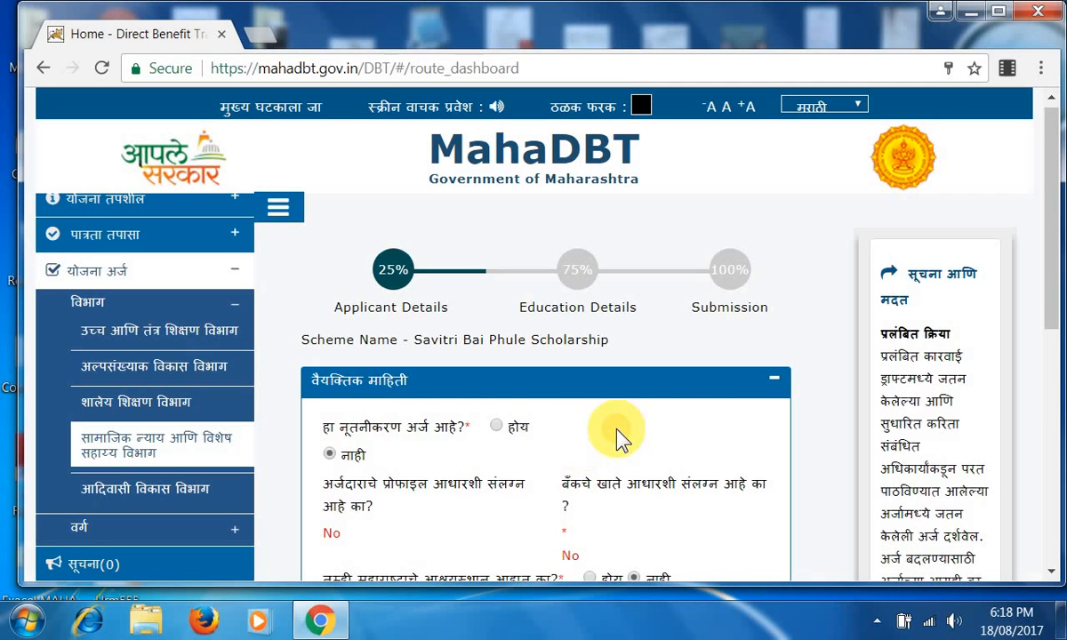
scroll(406, 471, down, 1)
scroll(406, 472, down, 2)
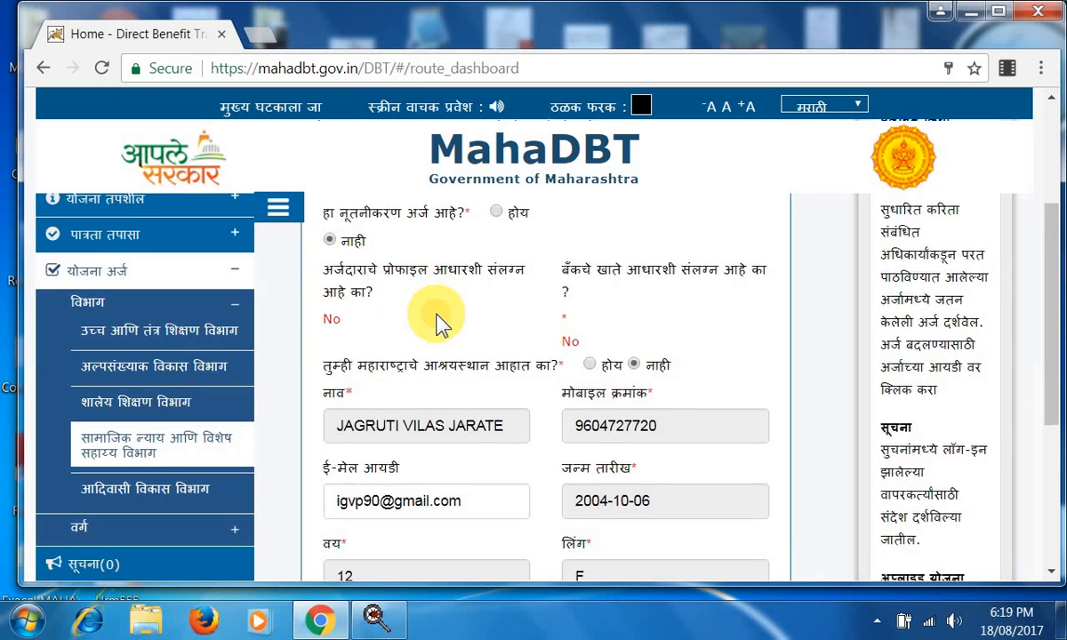
scroll(359, 302, down, 2)
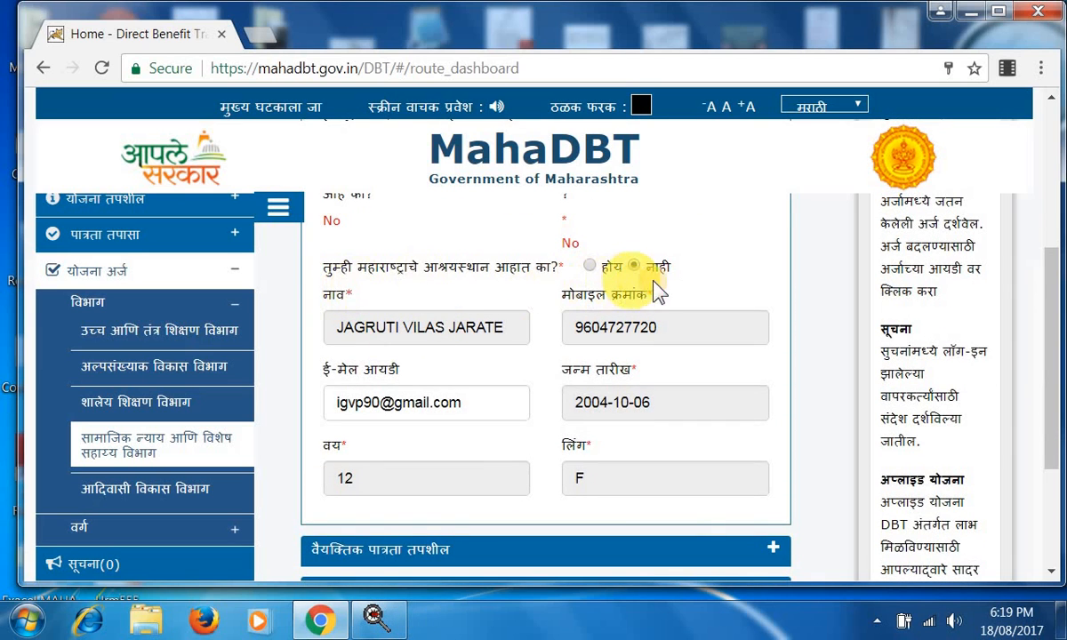
Step: Answer Yes to Maharashtra residency and domicile certificate held, No to certificate barcode
click(590, 267)
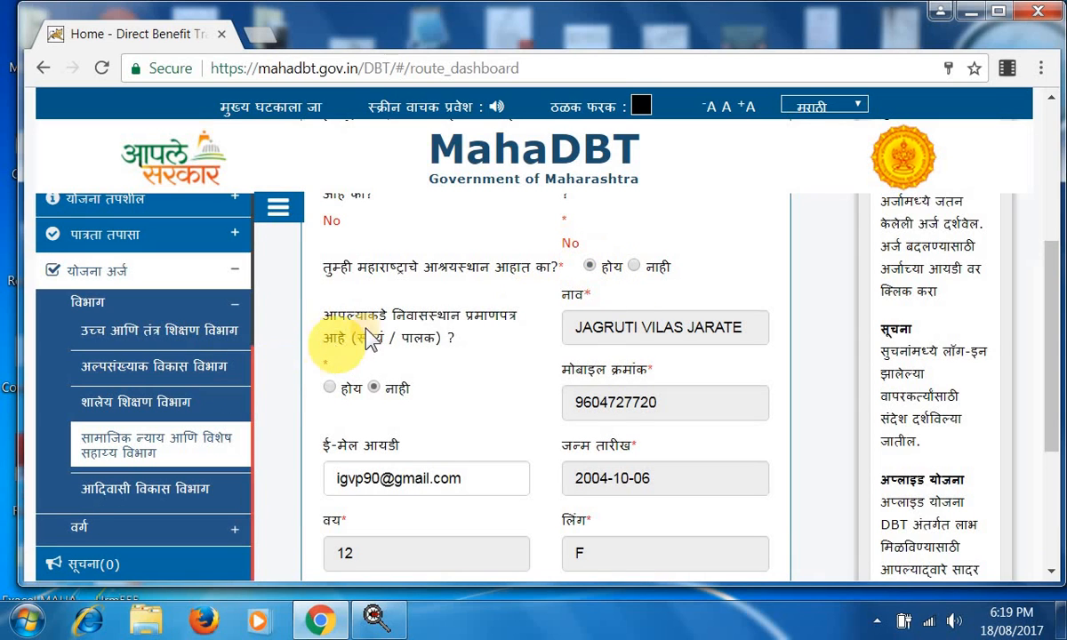
click(330, 391)
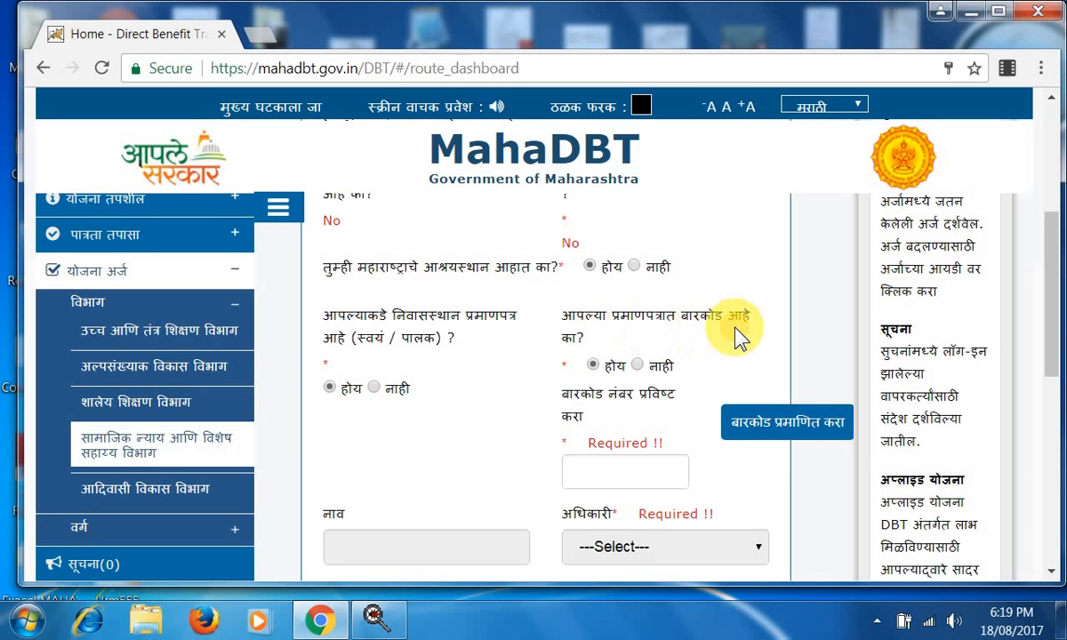
click(642, 364)
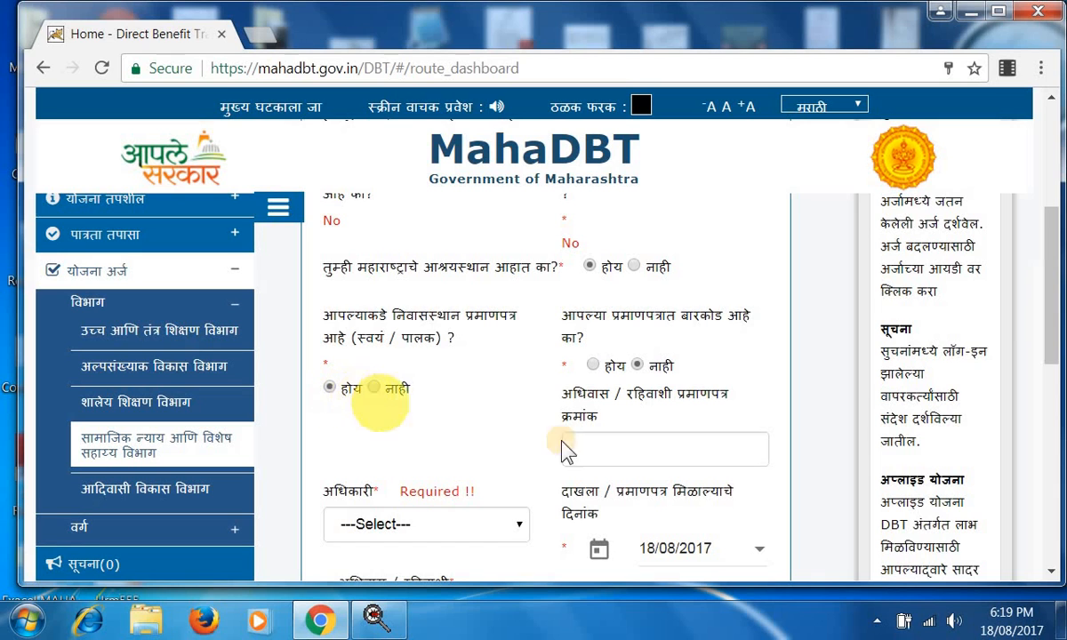
scroll(745, 402, down, 1)
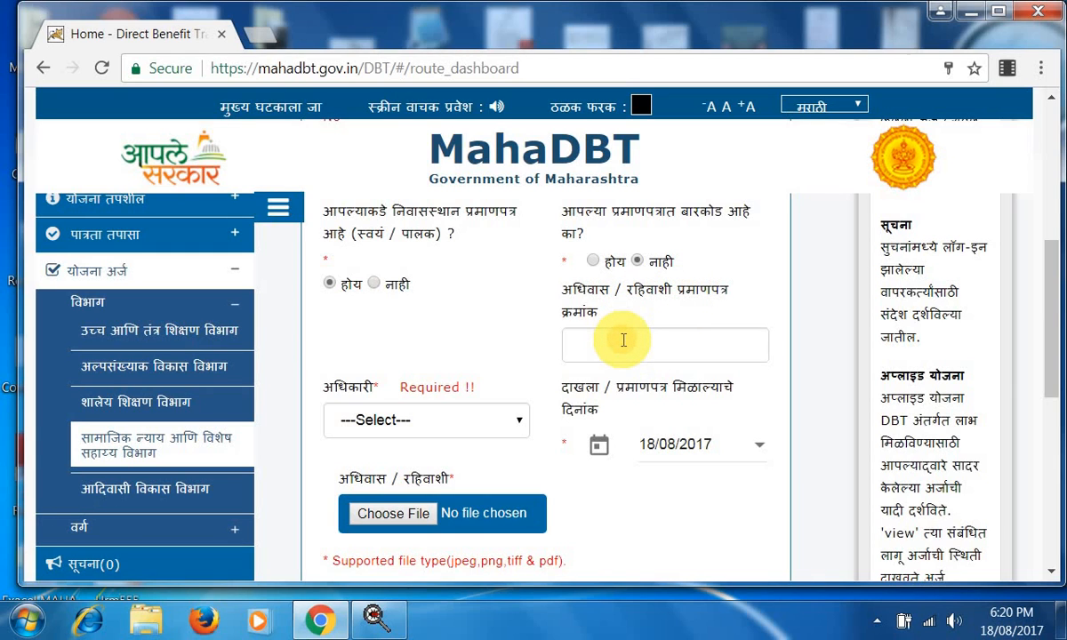
click(623, 339)
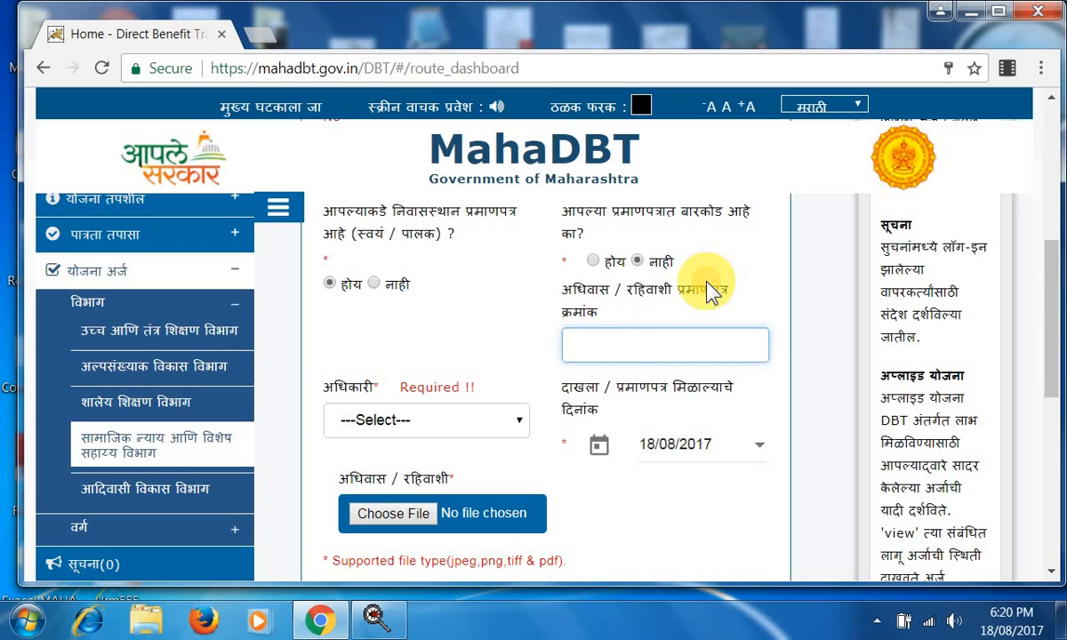
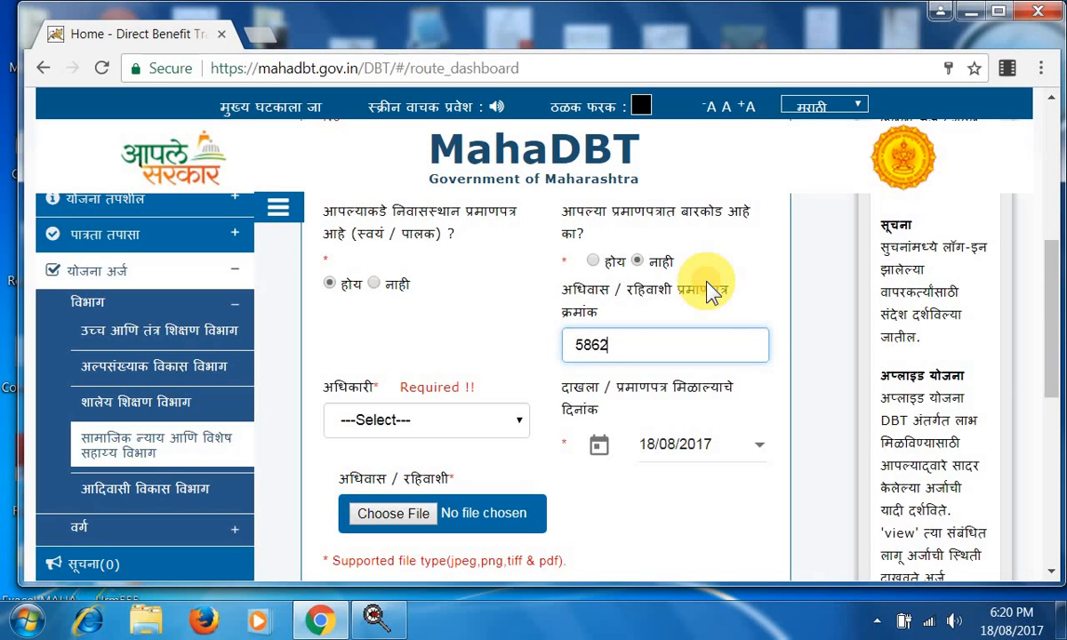
click(543, 477)
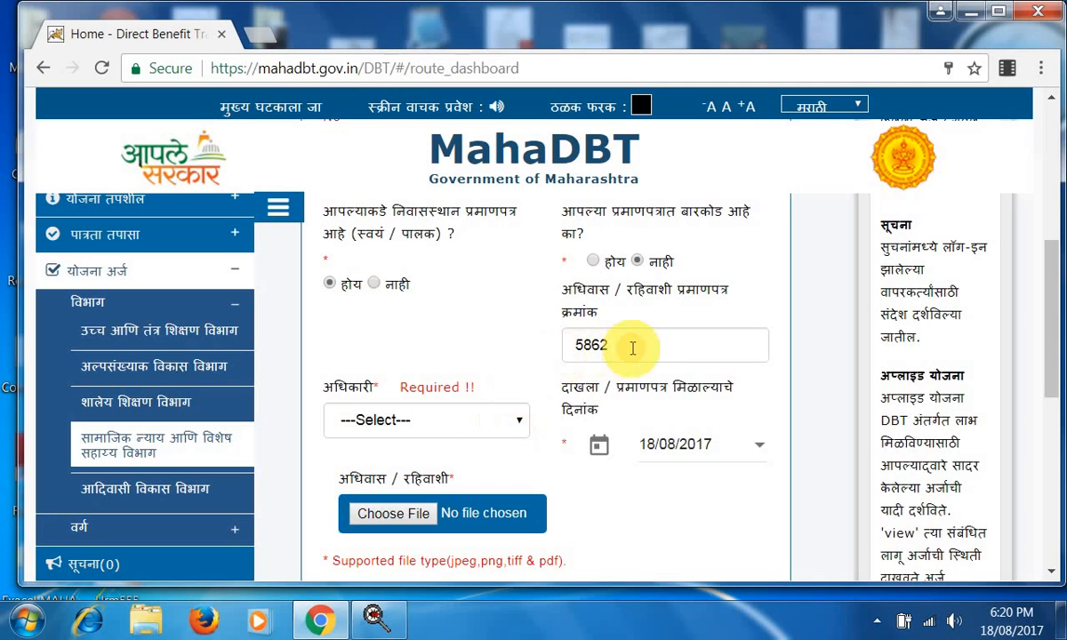
Step: Set the certificate's issuing authority to Sub Divisional Officer(SDO)
click(521, 427)
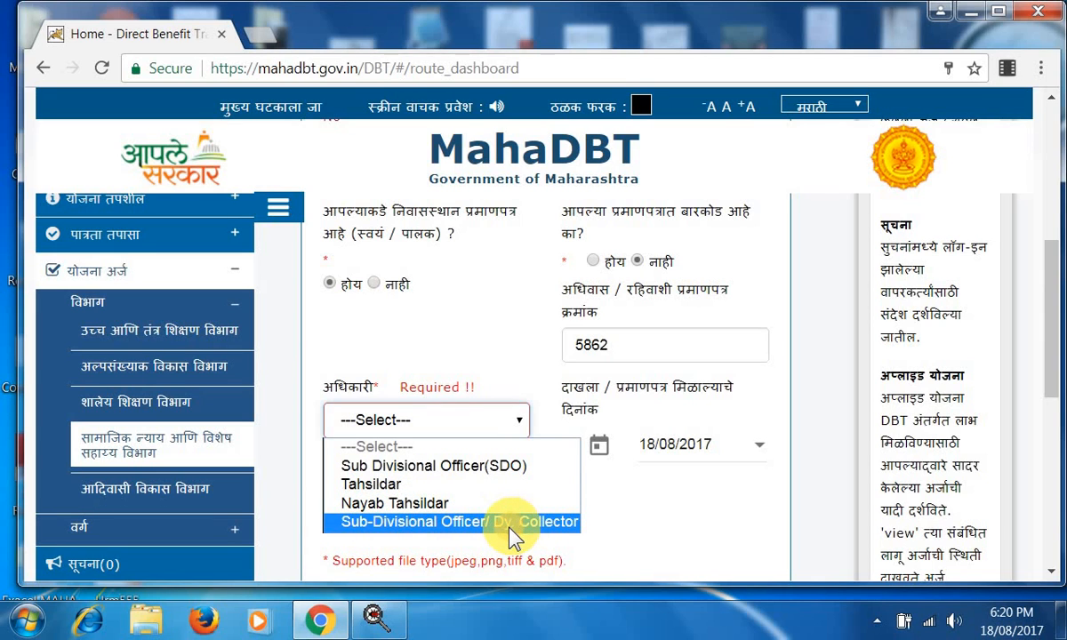
click(425, 471)
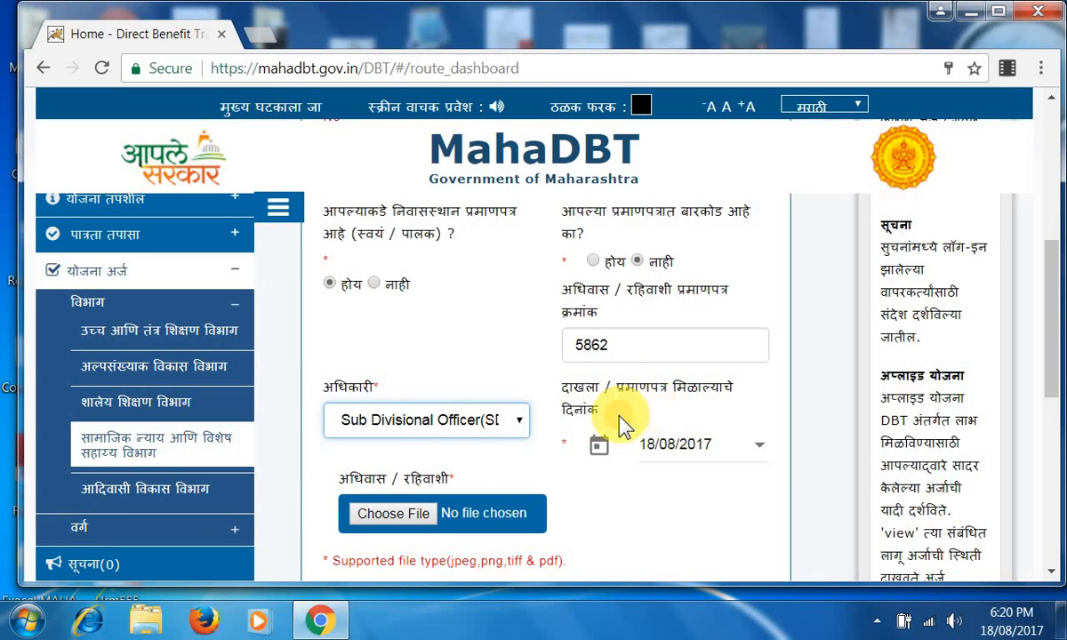
click(756, 449)
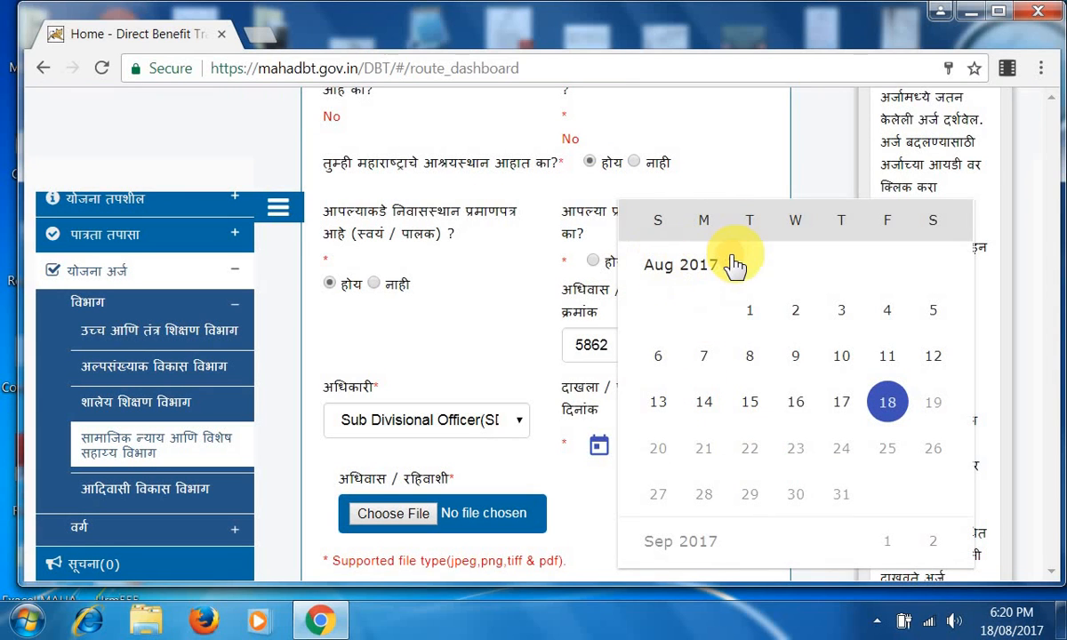
Step: Pick 12 October 2016 in the date picker as the certificate issue date
click(727, 267)
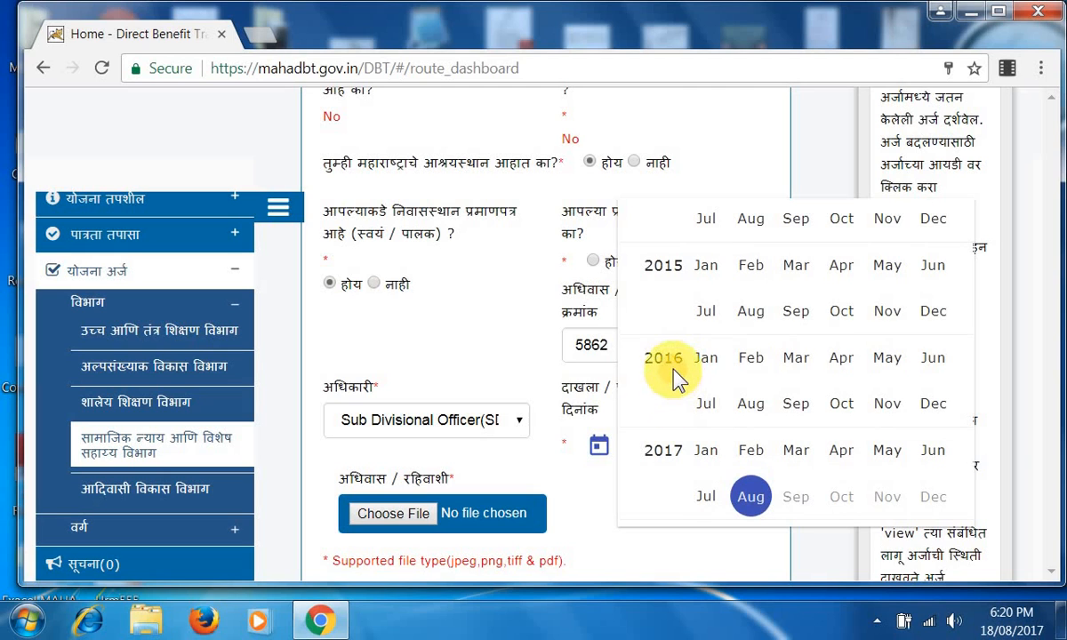
click(841, 403)
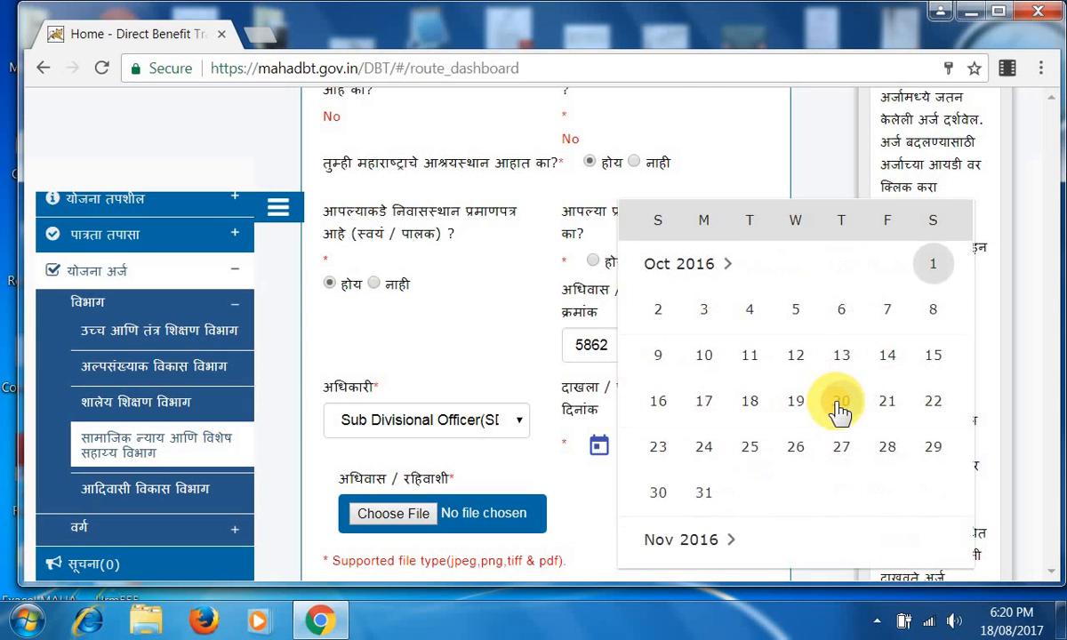
click(796, 360)
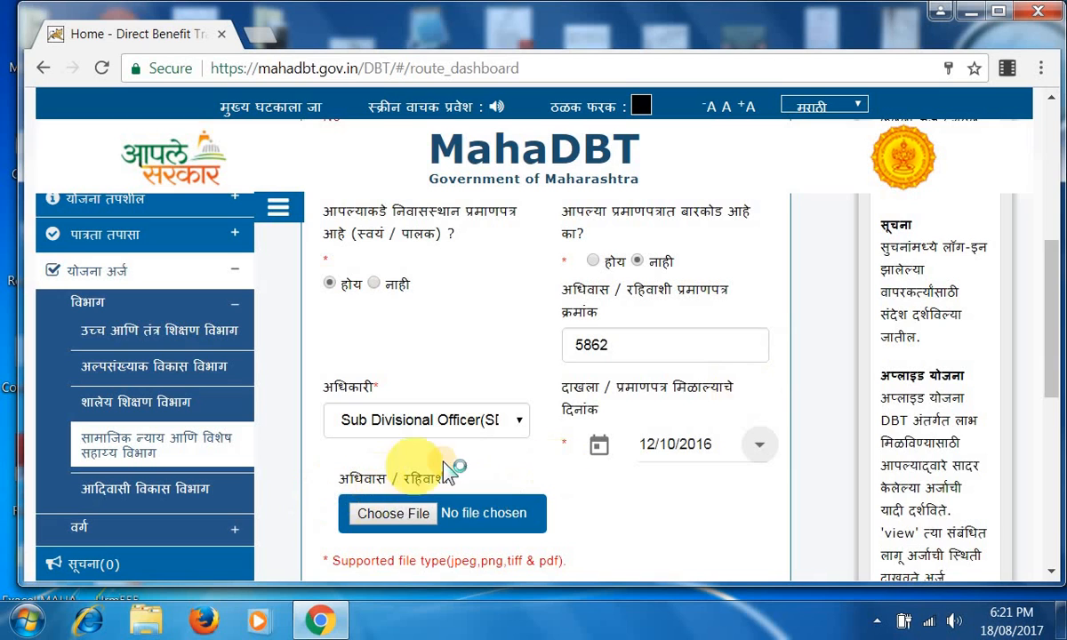
scroll(474, 464, down, 2)
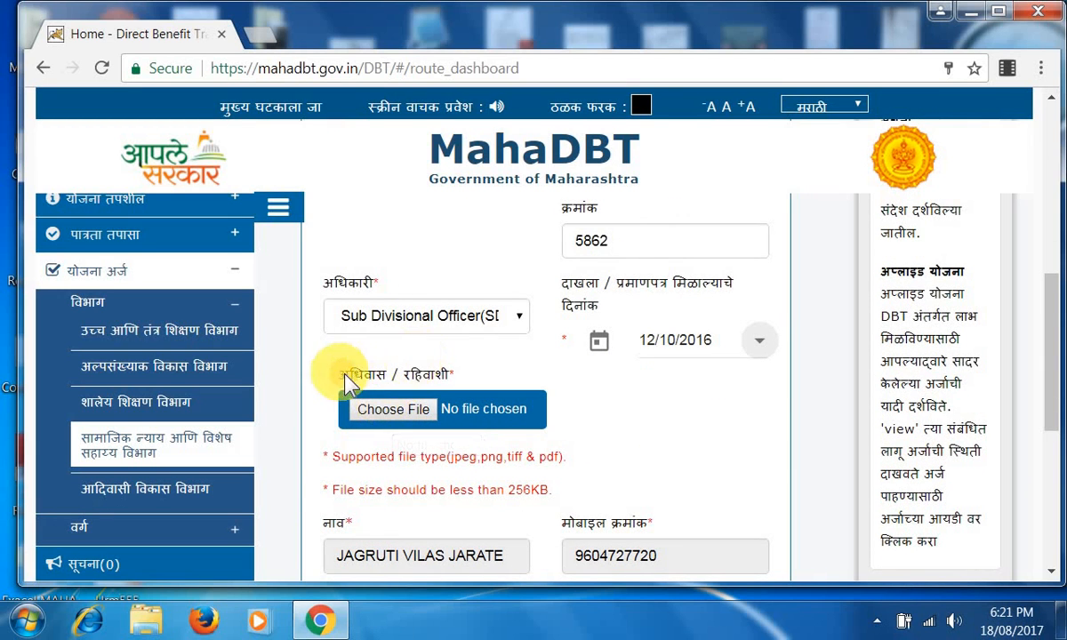
Step: Attach the Adhiwas image from Documents to the अधिवास / रहिवाशी certificate upload
click(397, 415)
scroll(357, 316, down, 4)
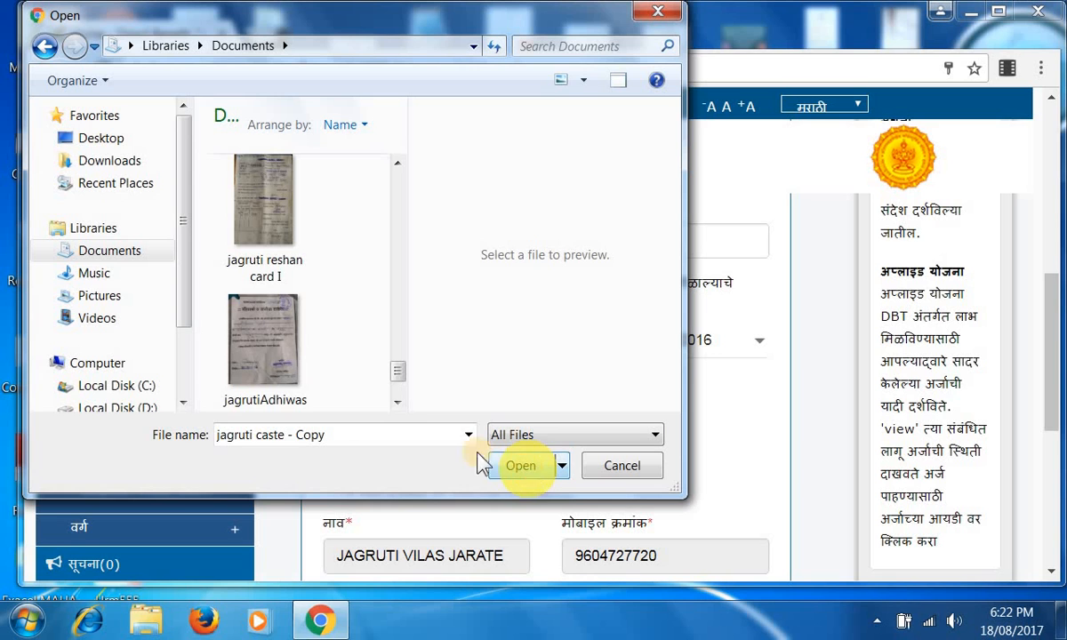
double_click(246, 350)
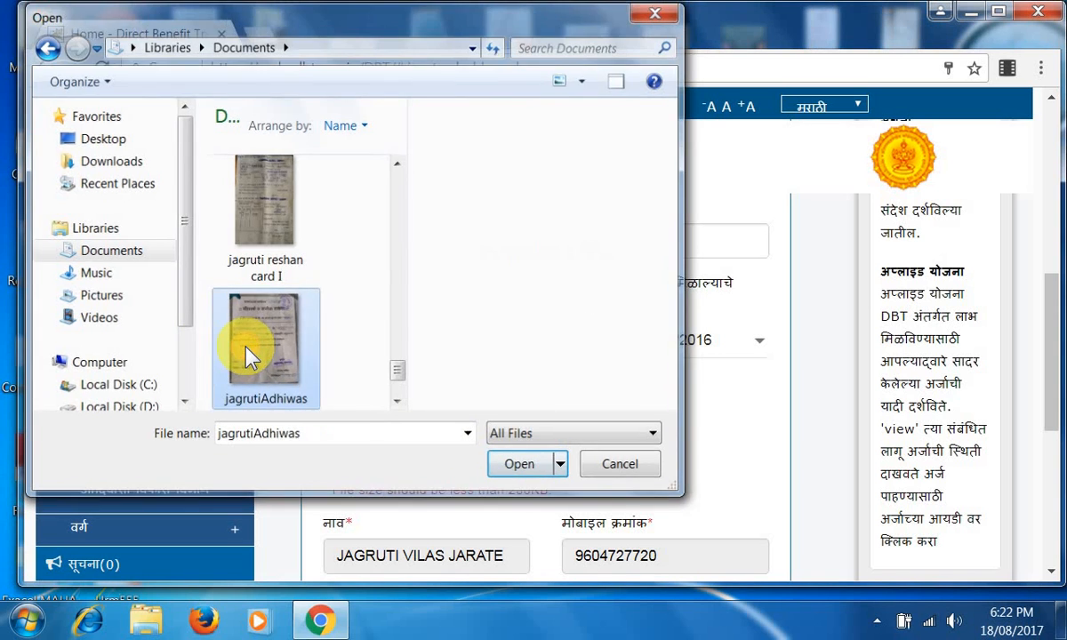
scroll(462, 418, down, 3)
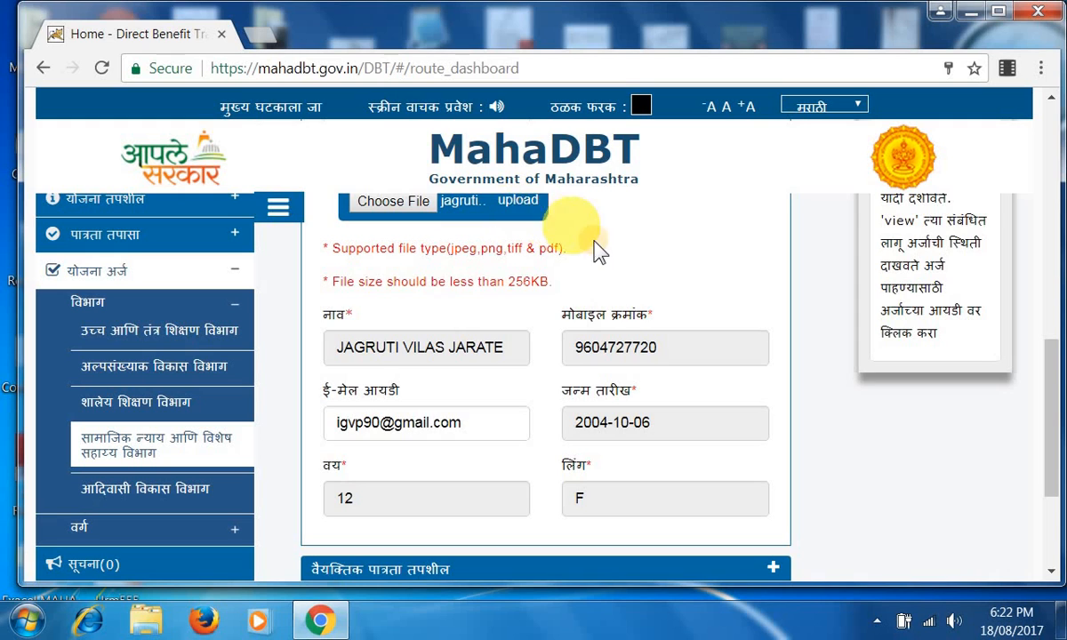
scroll(598, 252, up, 1)
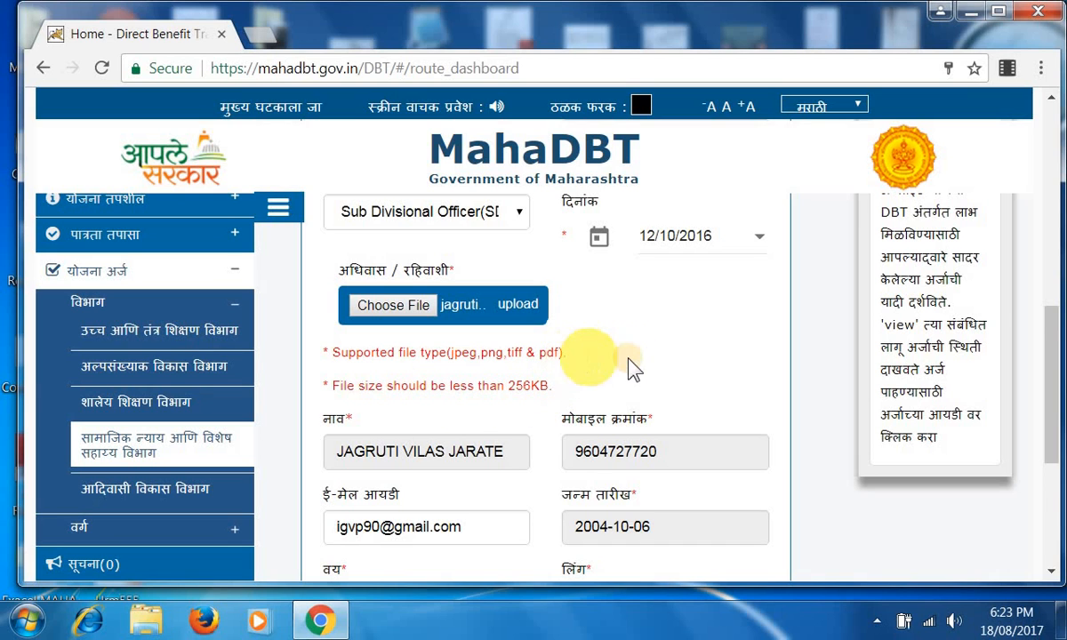
Step: Expand the personal eligibility details and answer No to अपंगत्व आहे का? (disability)
scroll(628, 360, down, 1)
scroll(627, 358, down, 1)
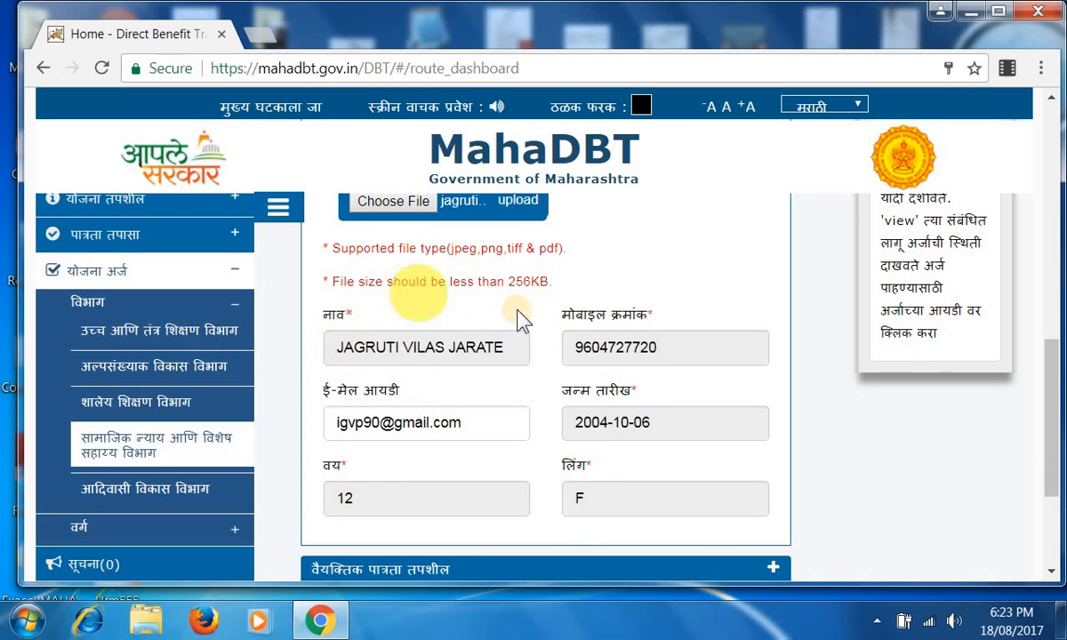
scroll(678, 418, down, 1)
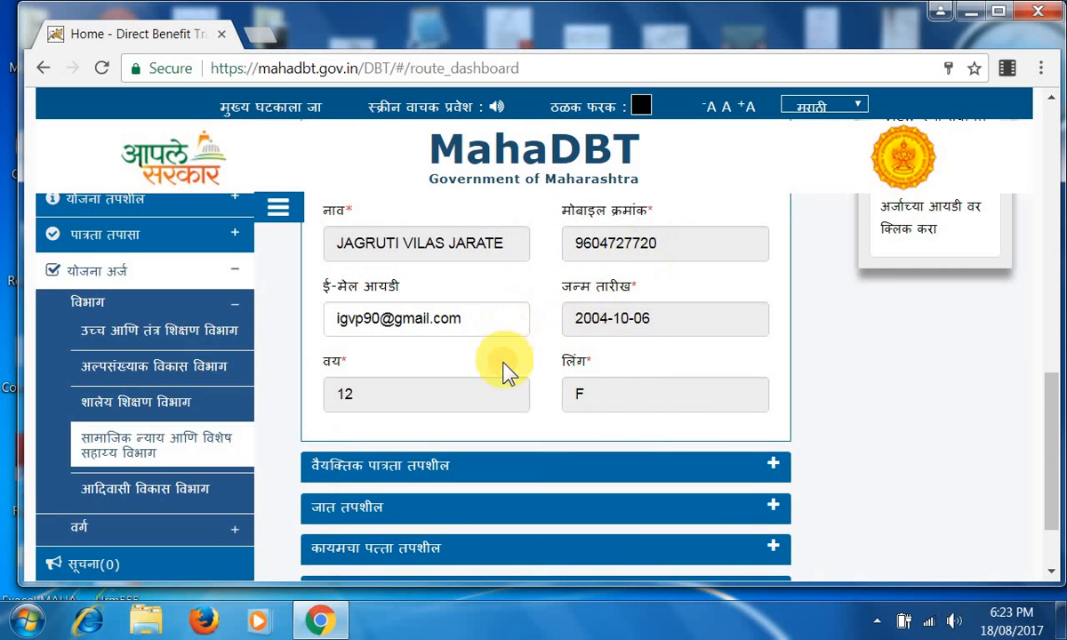
scroll(502, 373, down, 1)
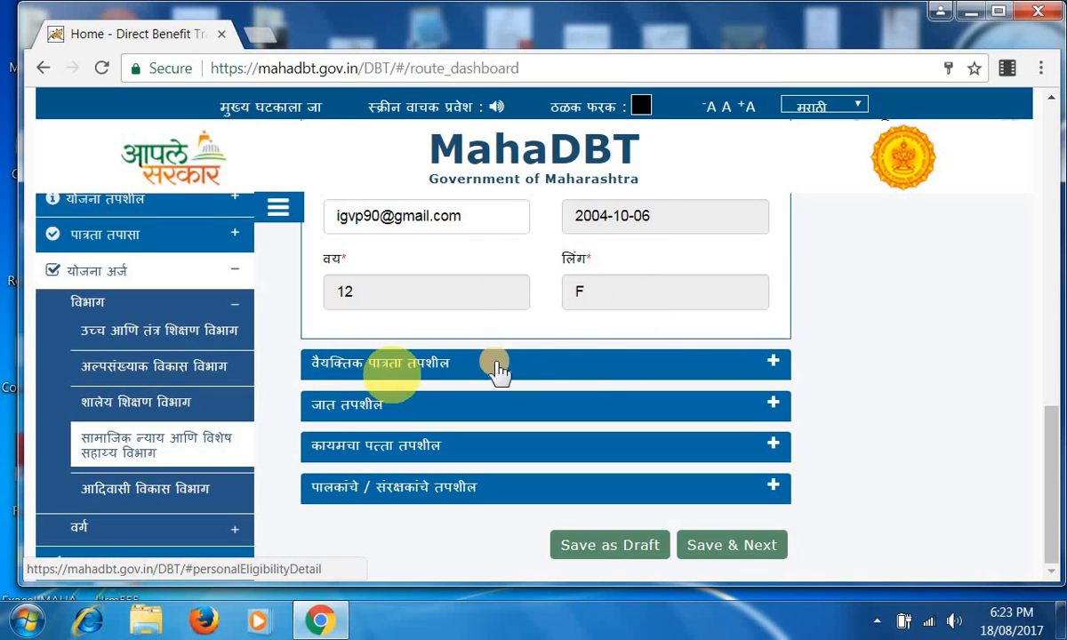
click(772, 364)
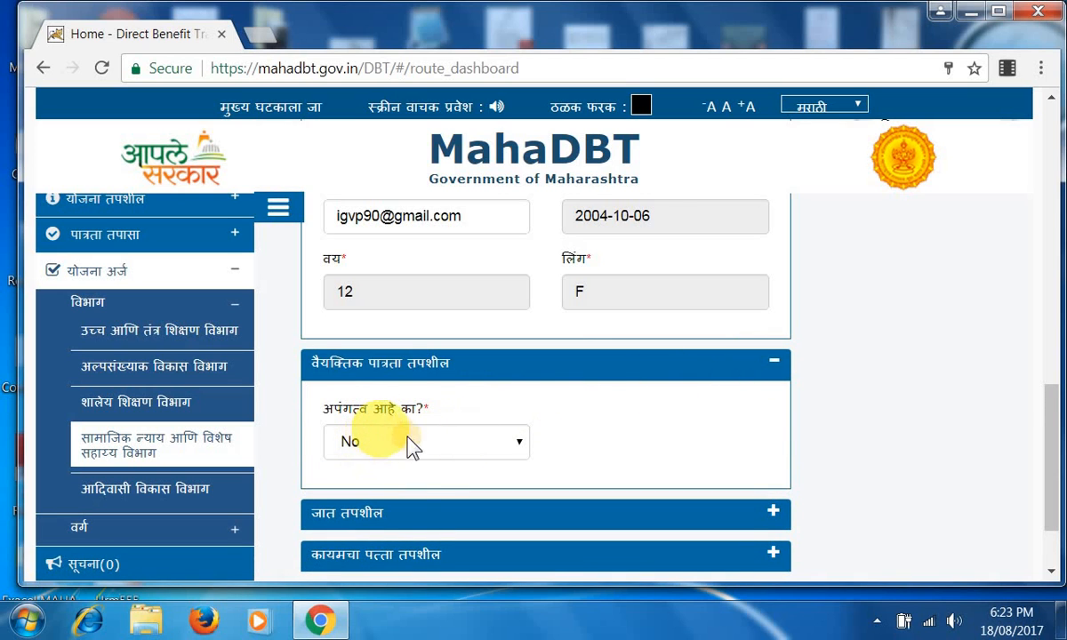
scroll(638, 440, down, 2)
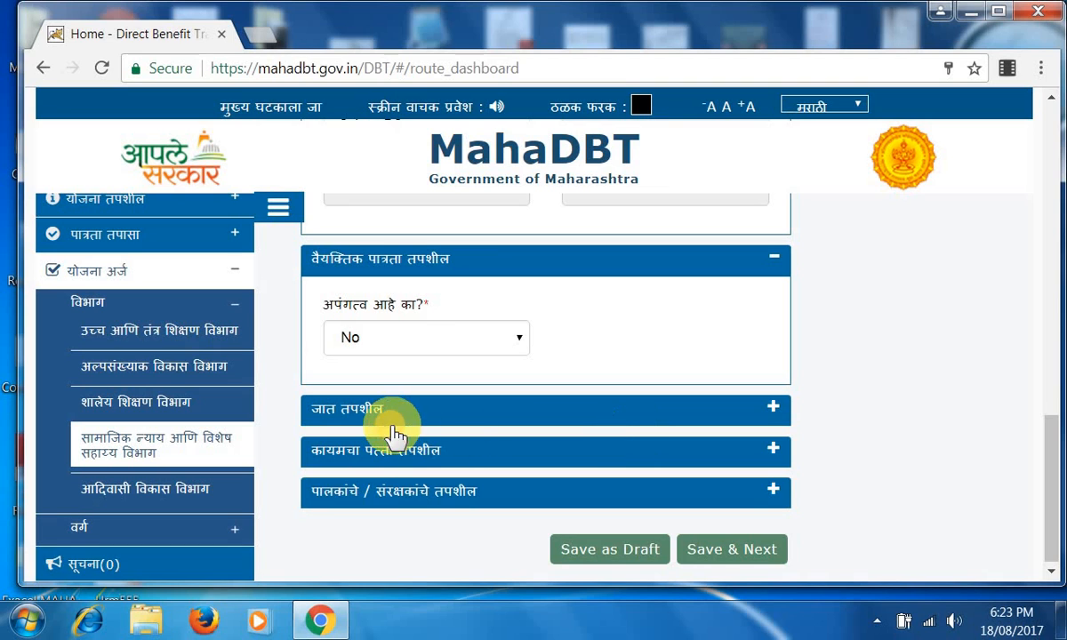
Step: Expand the जात तपशील caste details and answer होय (Yes) to the certificate barcode question
click(770, 409)
scroll(650, 376, down, 3)
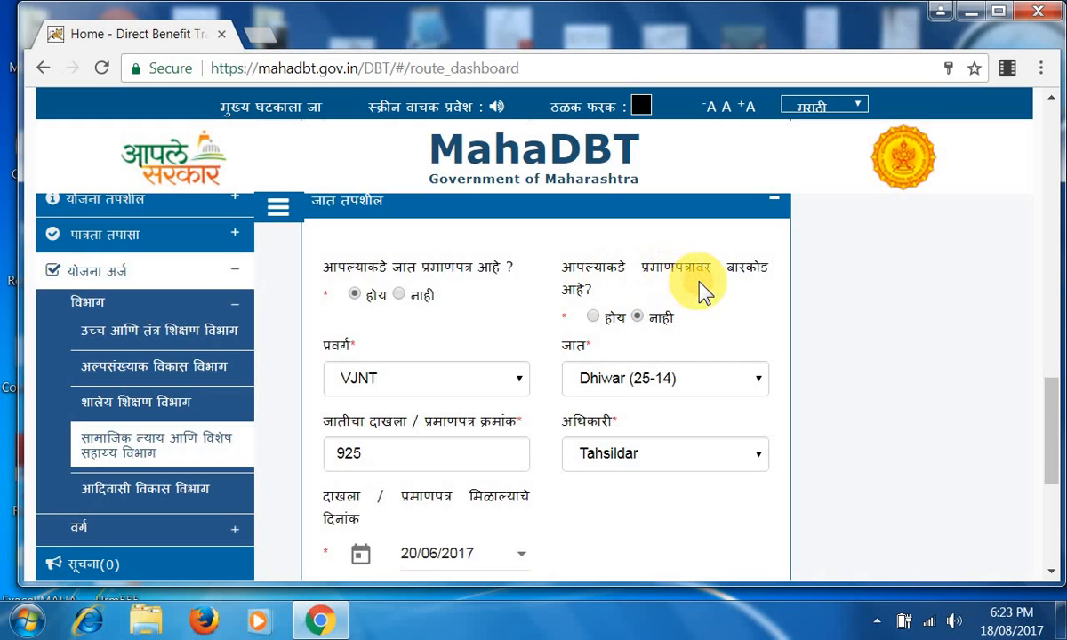
click(594, 317)
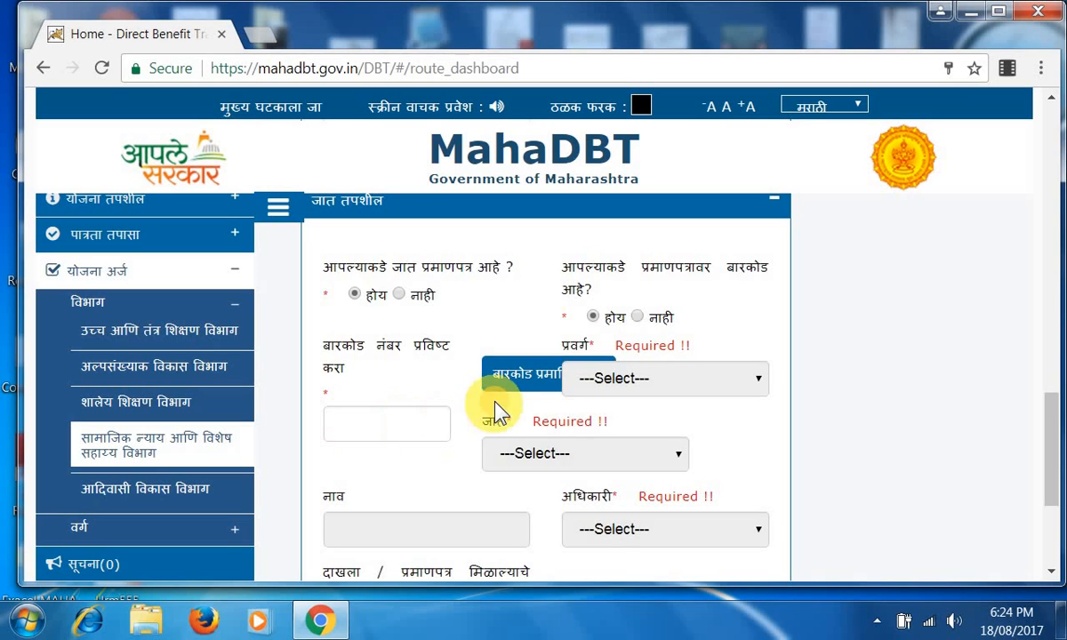
Step: Change the barcode answer to नाही (No) and set the caste category to VJNT
click(636, 317)
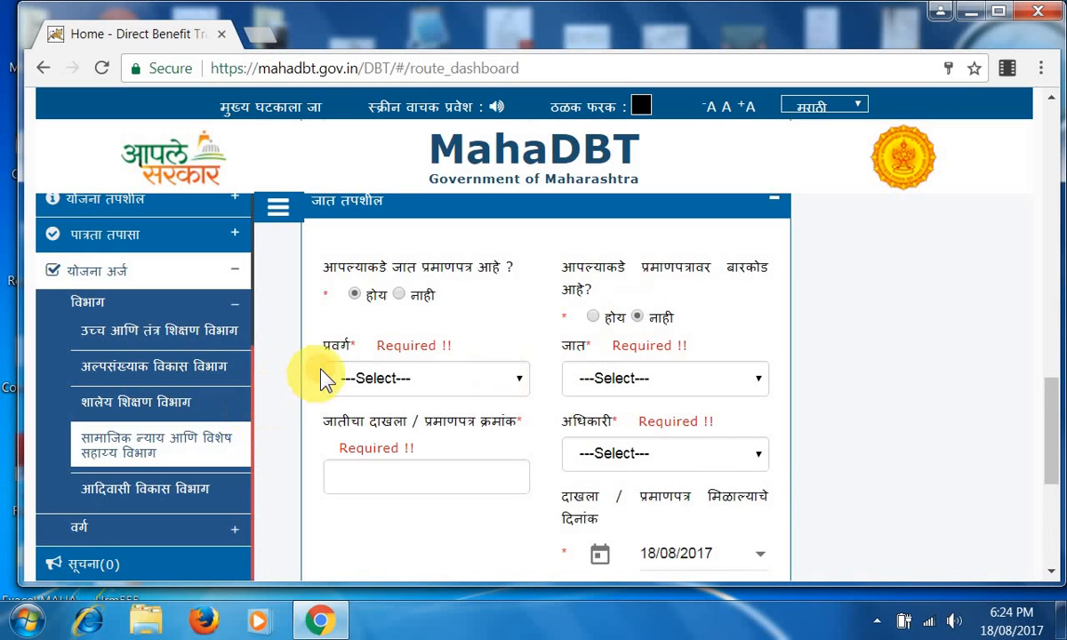
click(519, 383)
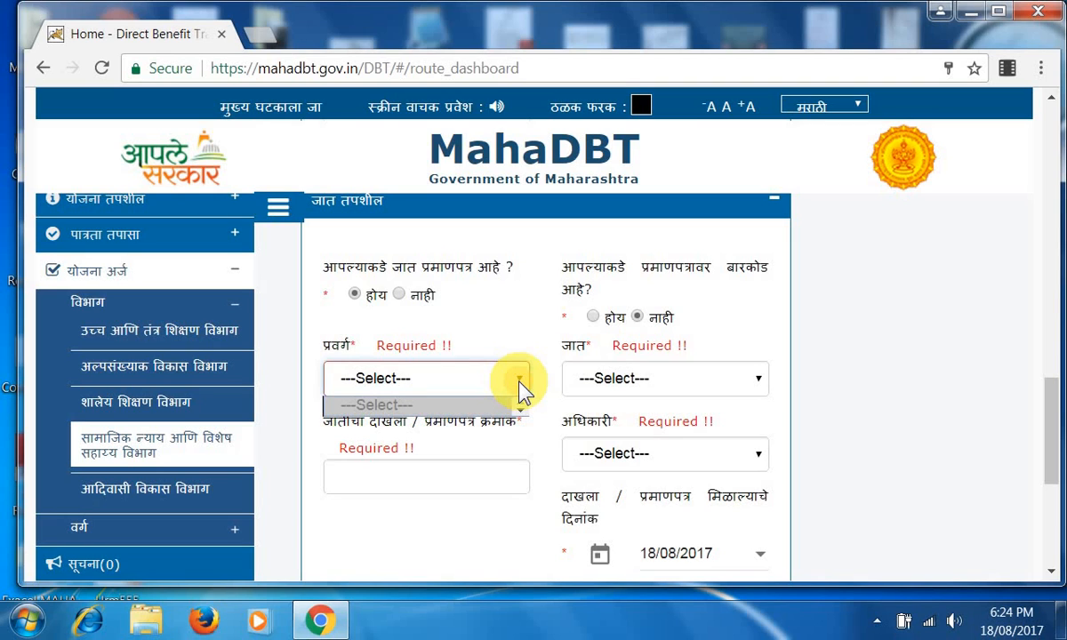
click(520, 384)
click(521, 382)
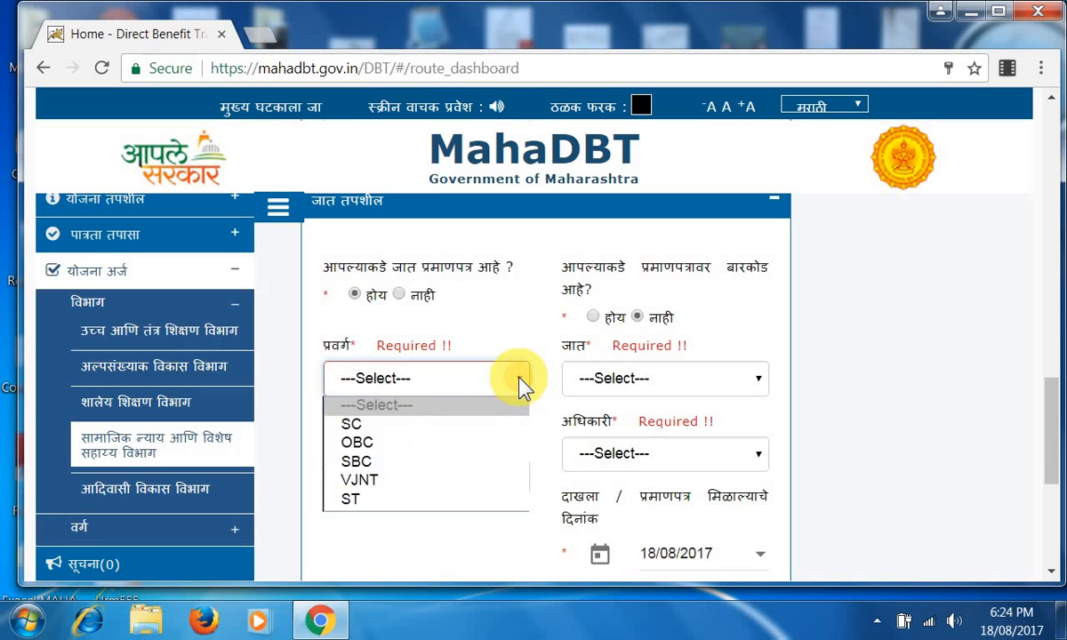
click(382, 449)
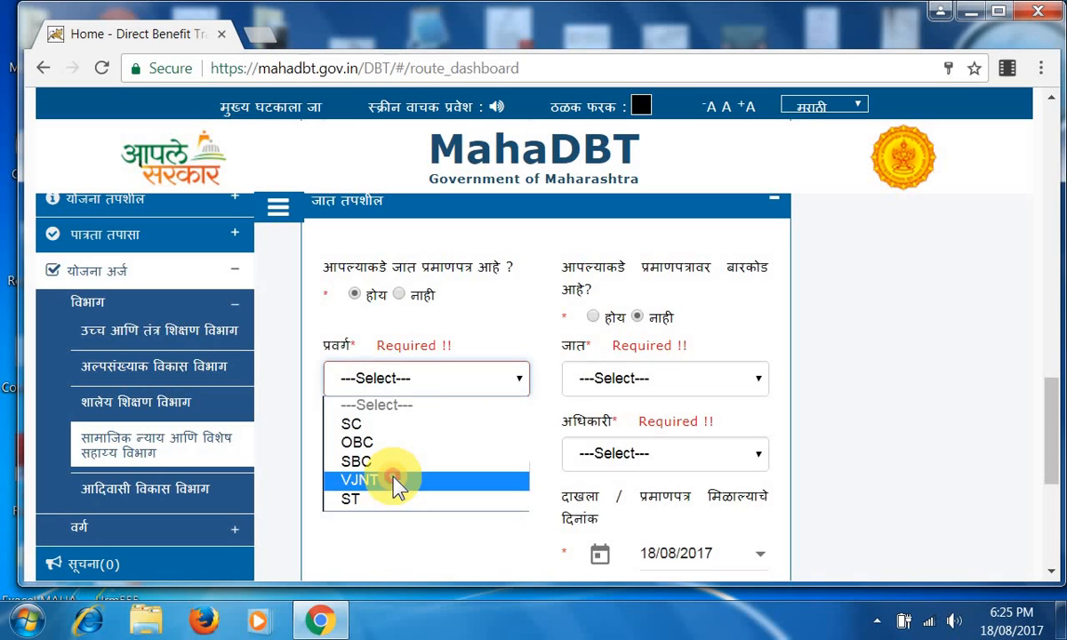
click(393, 480)
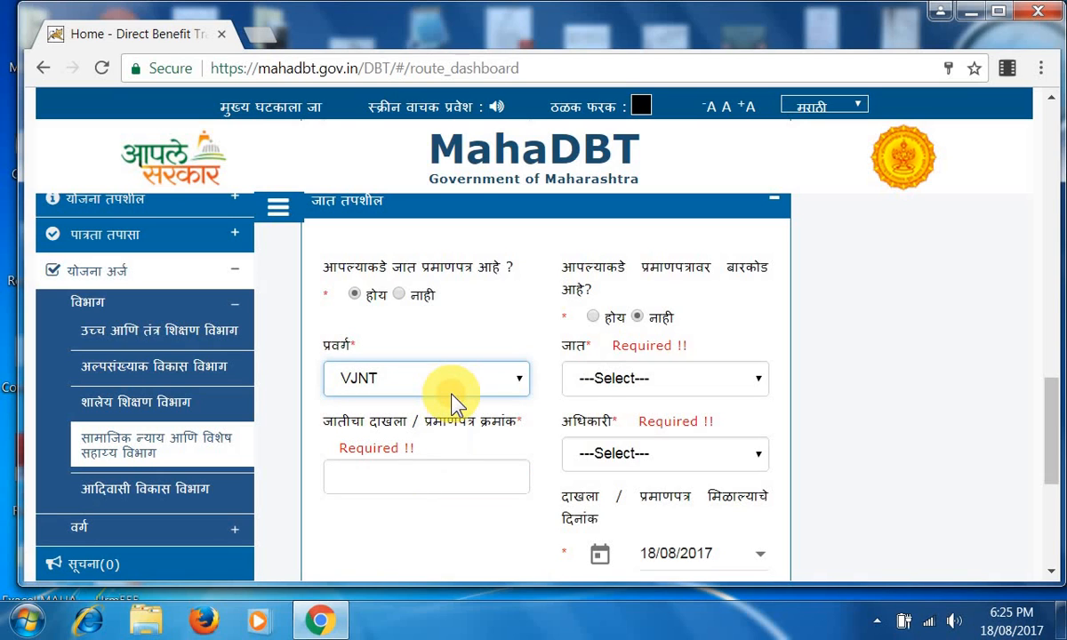
click(756, 383)
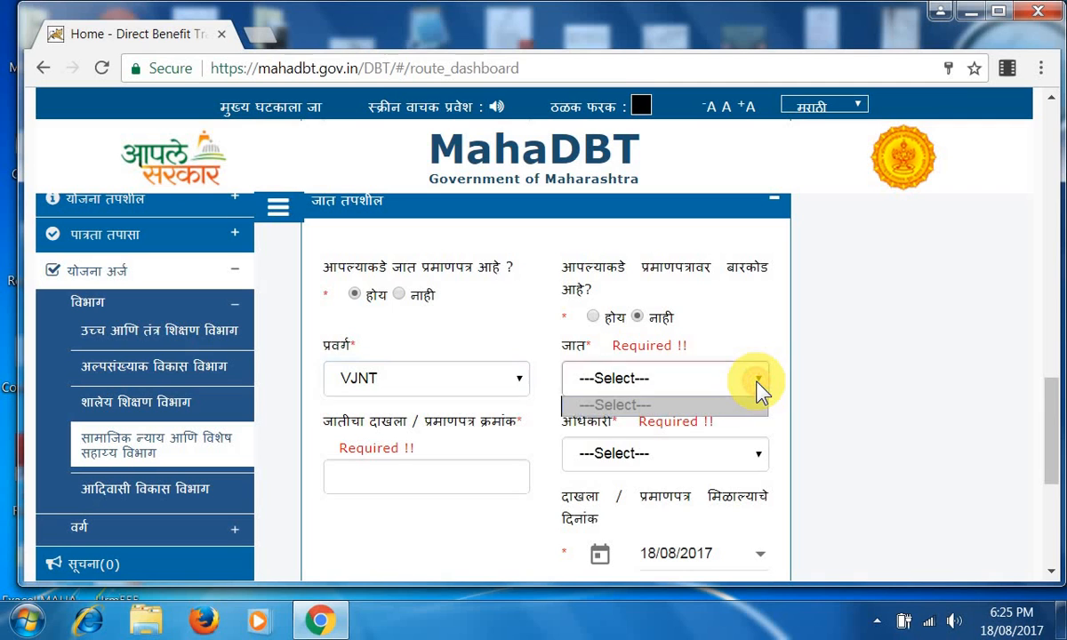
click(755, 388)
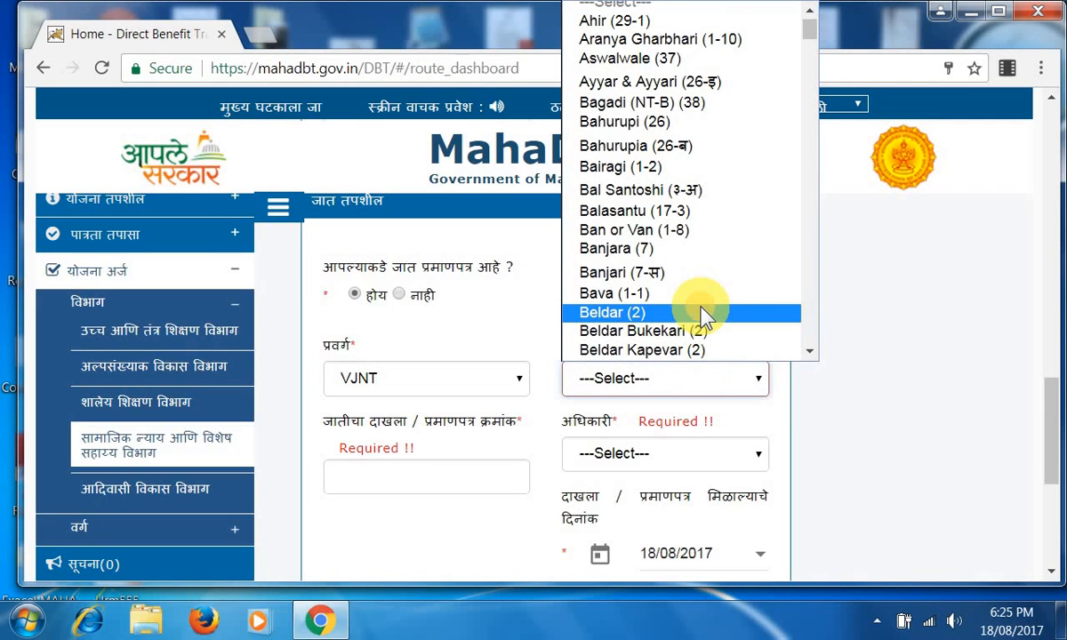
scroll(702, 315, down, 15)
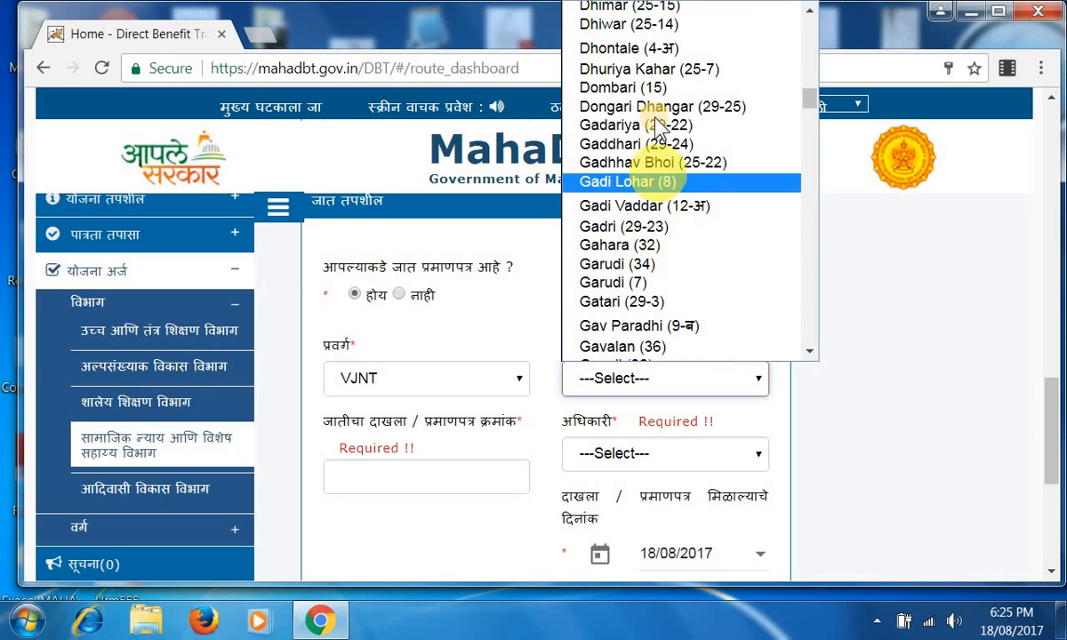
click(652, 27)
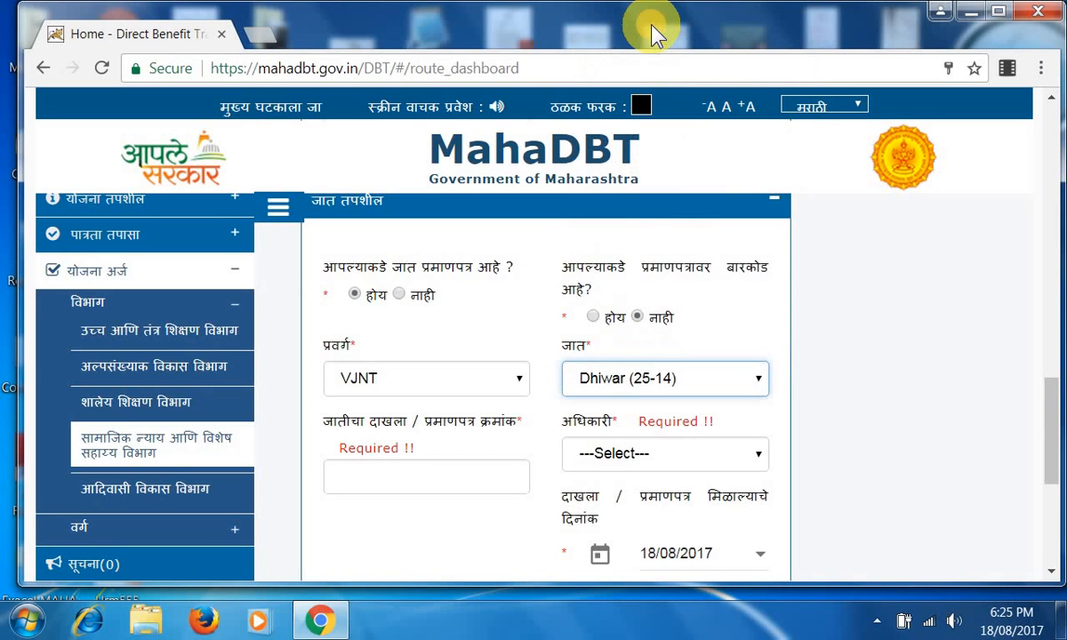
click(425, 480)
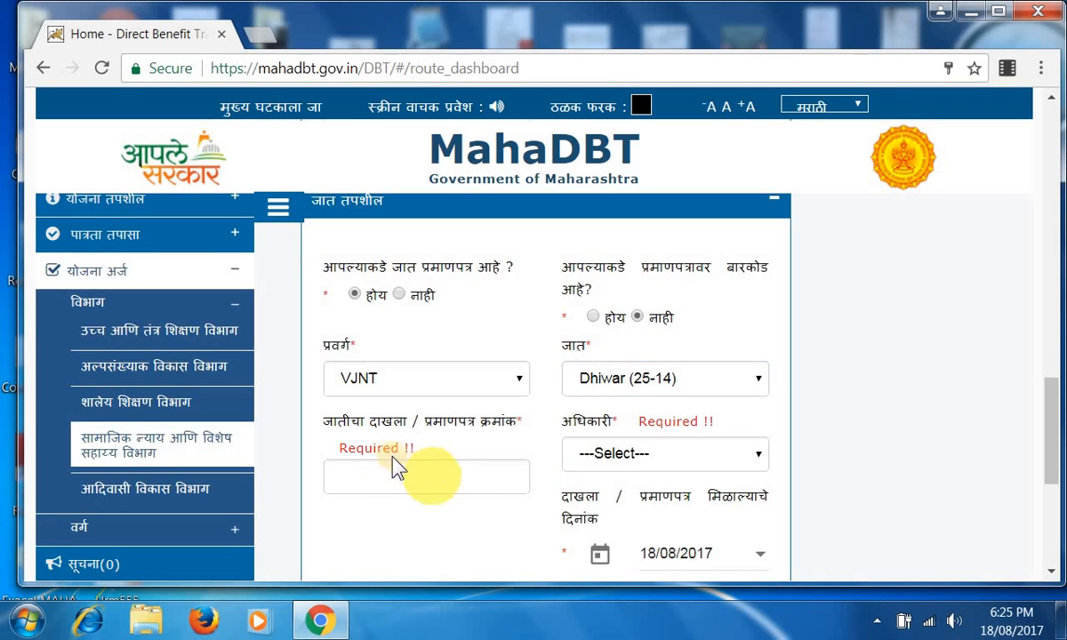
click(437, 474)
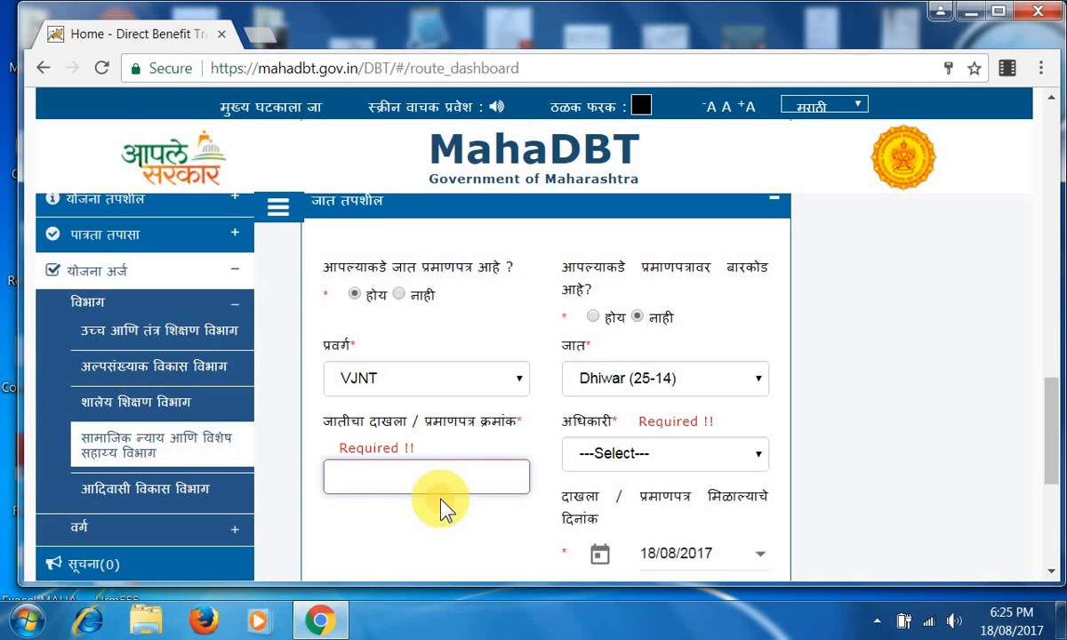
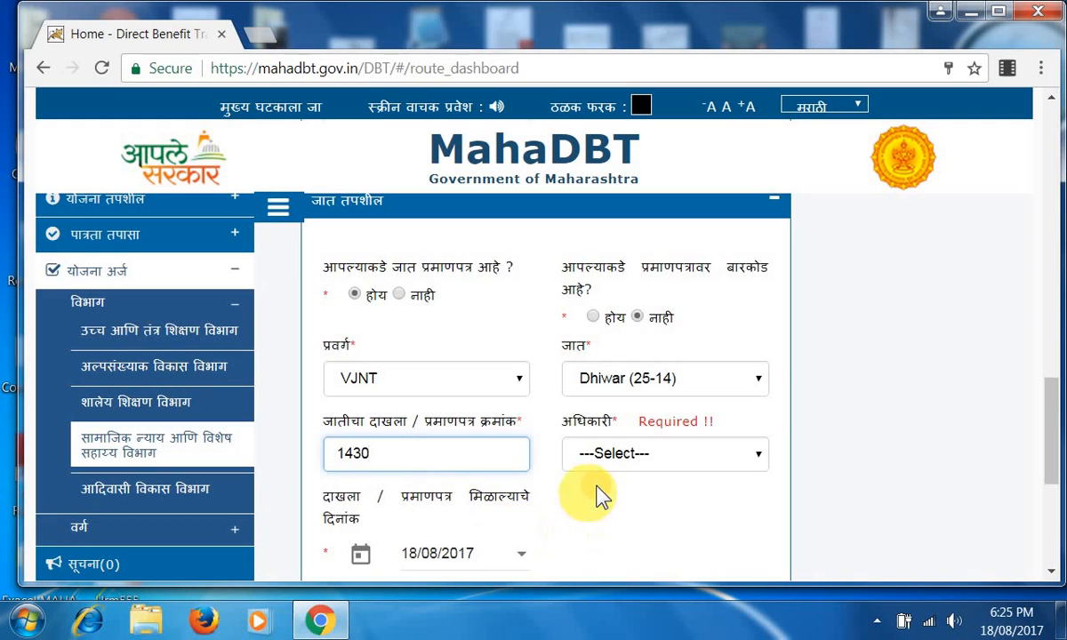
Step: Choose Sub Divisional Officer(SDO) as the caste certificate's issuing officer
click(768, 499)
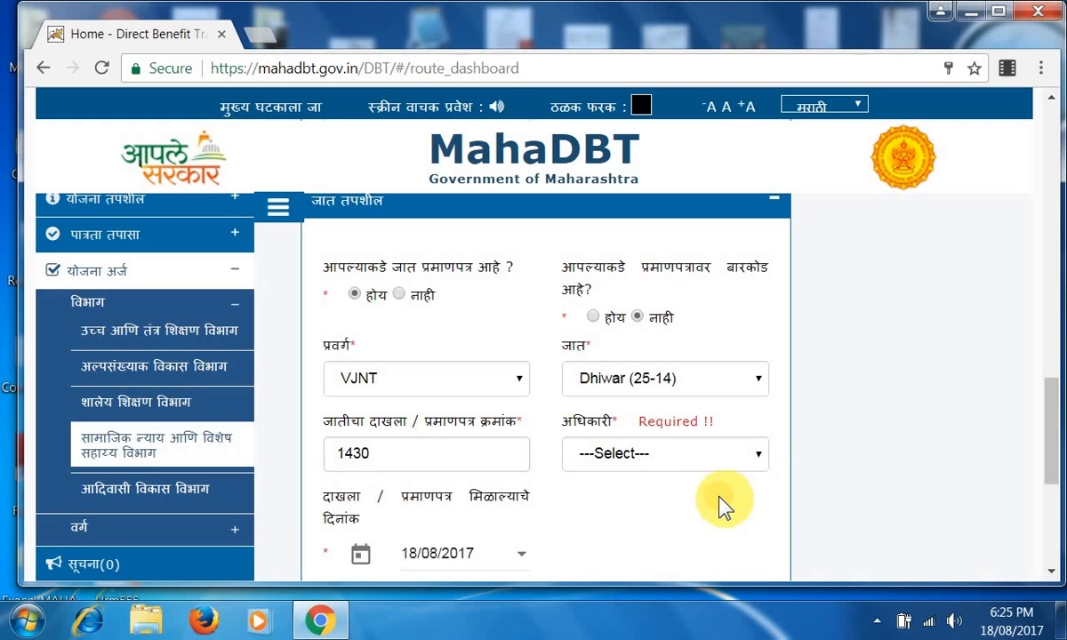
click(760, 462)
click(782, 442)
scroll(773, 436, down, 1)
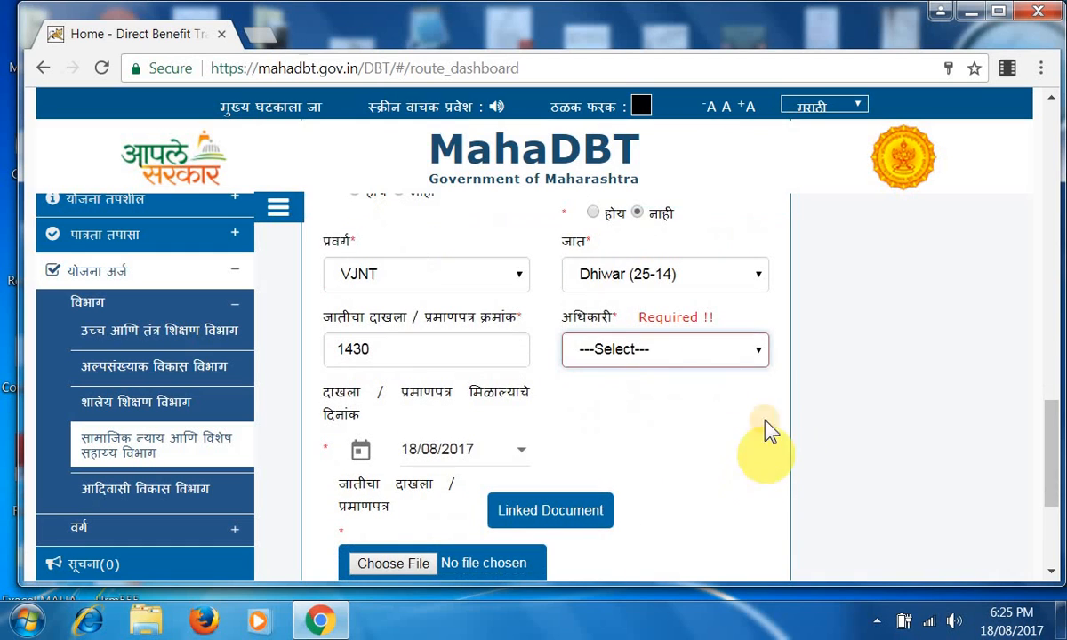
click(758, 352)
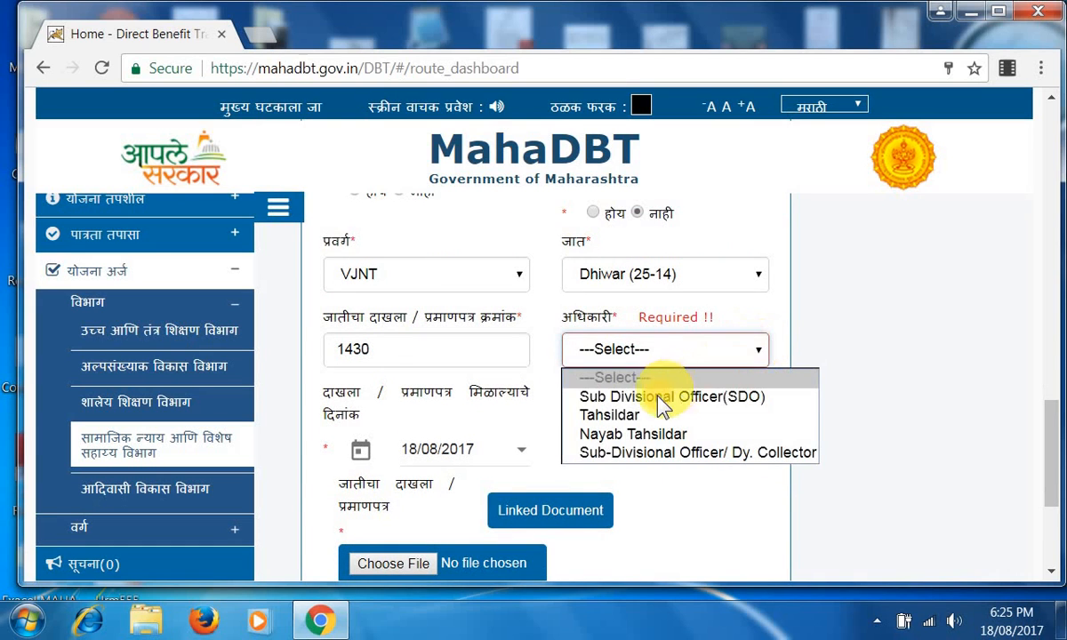
click(698, 407)
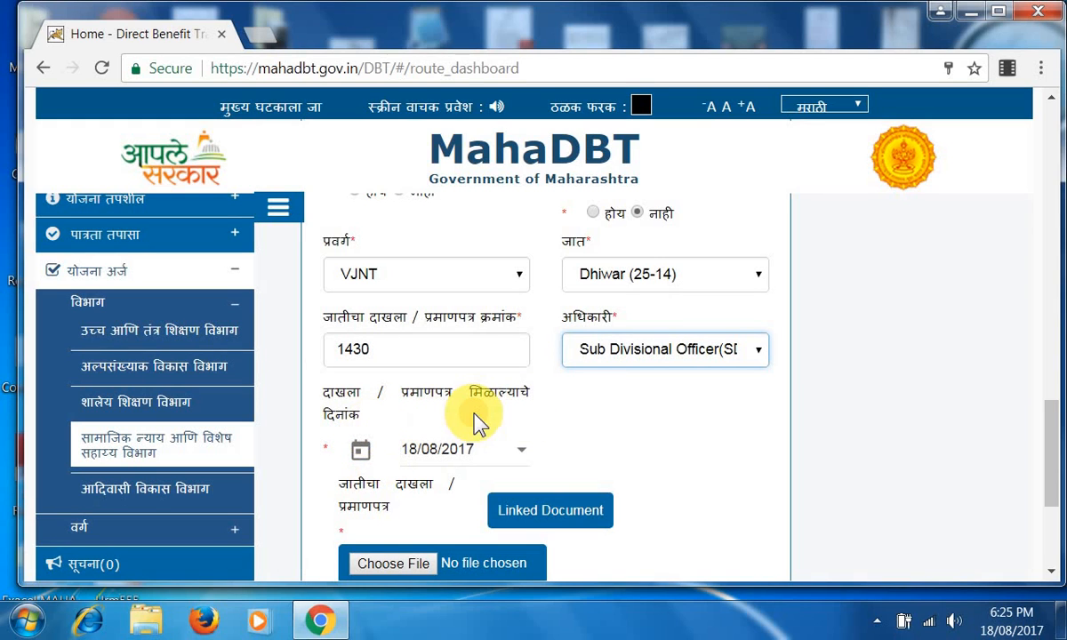
Step: Pick 15 June 2016 in the calendar as the caste certificate issue date
click(521, 453)
click(521, 454)
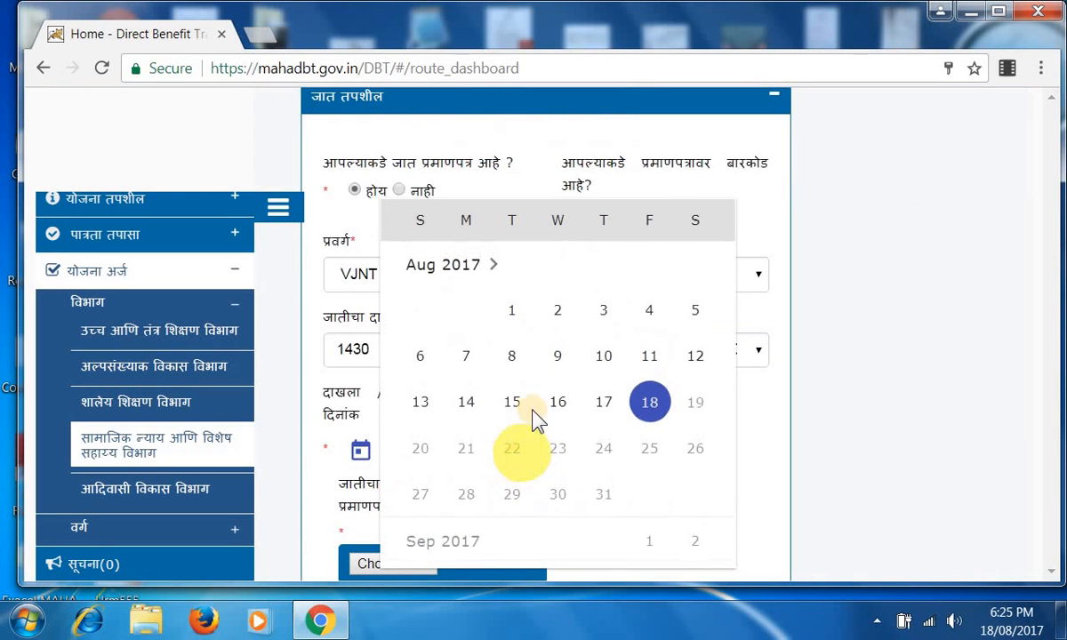
click(487, 269)
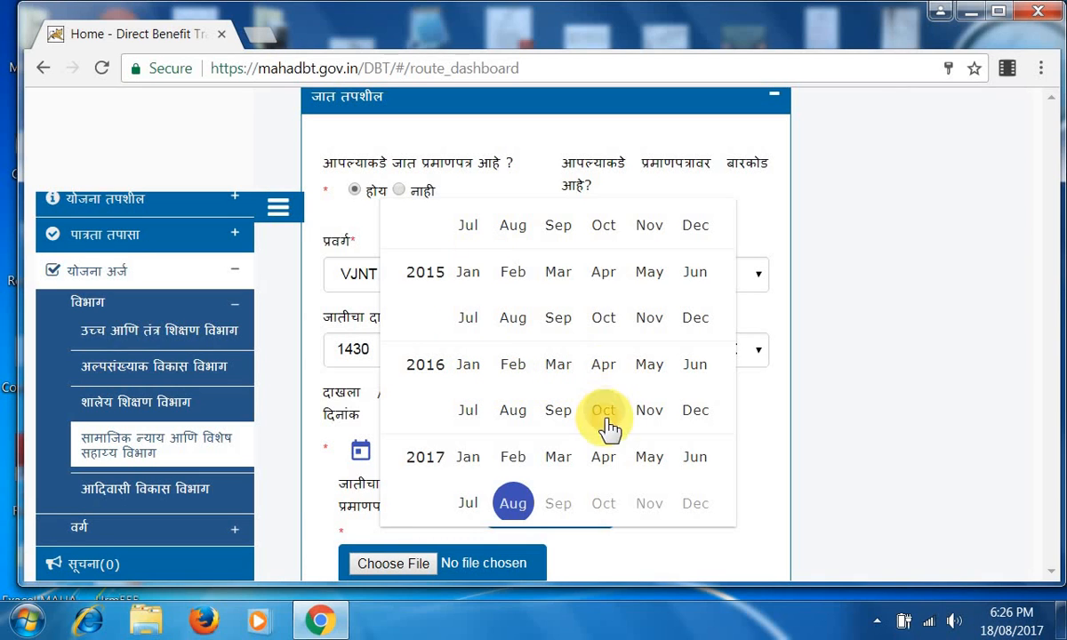
click(692, 372)
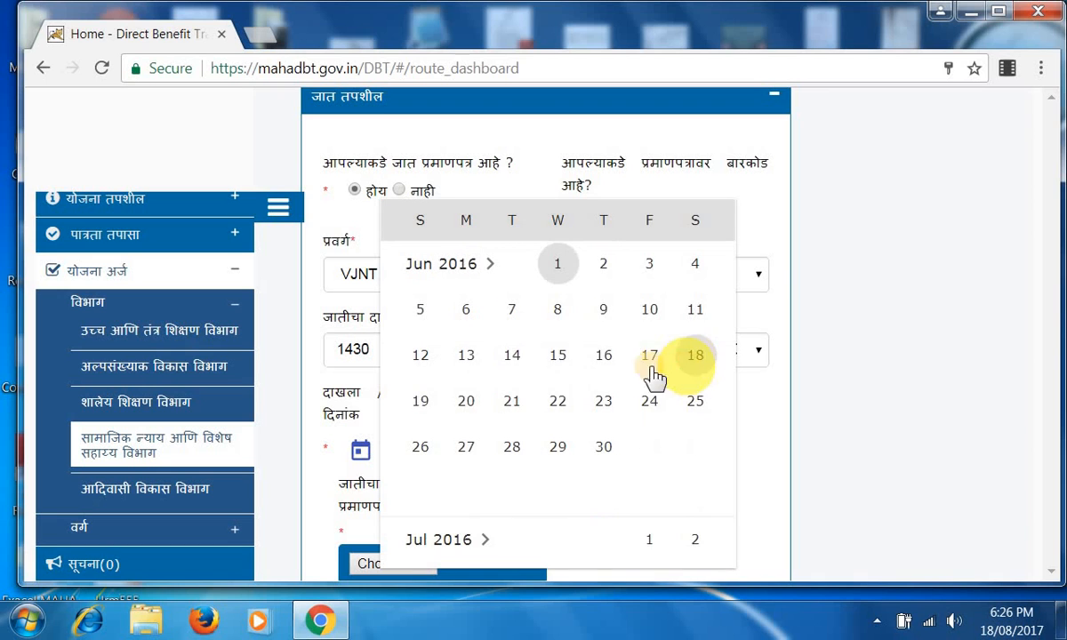
click(556, 361)
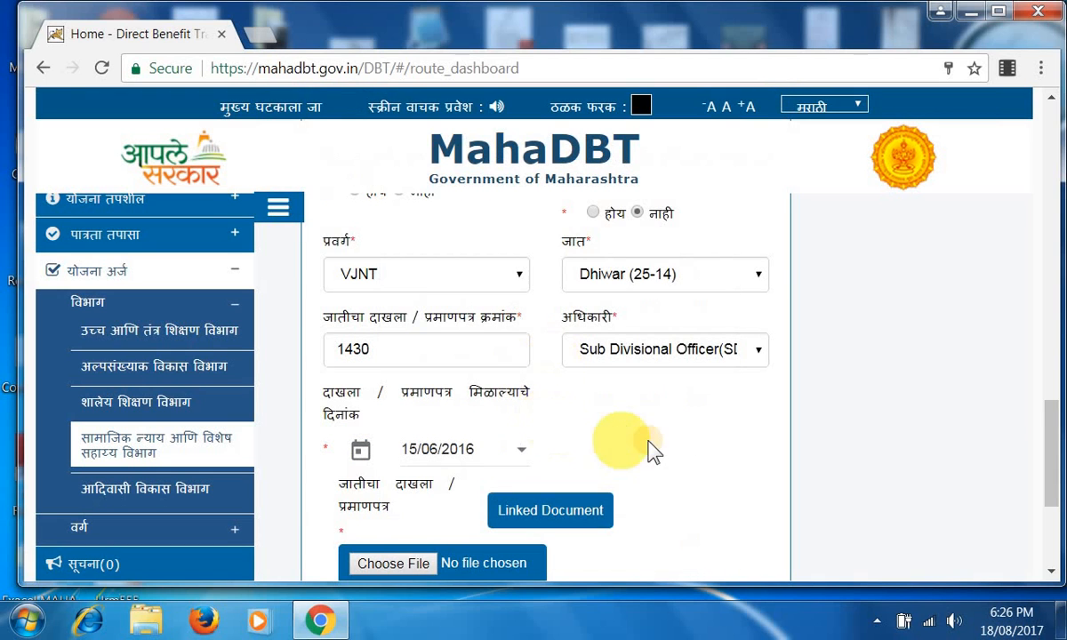
scroll(623, 446, down, 1)
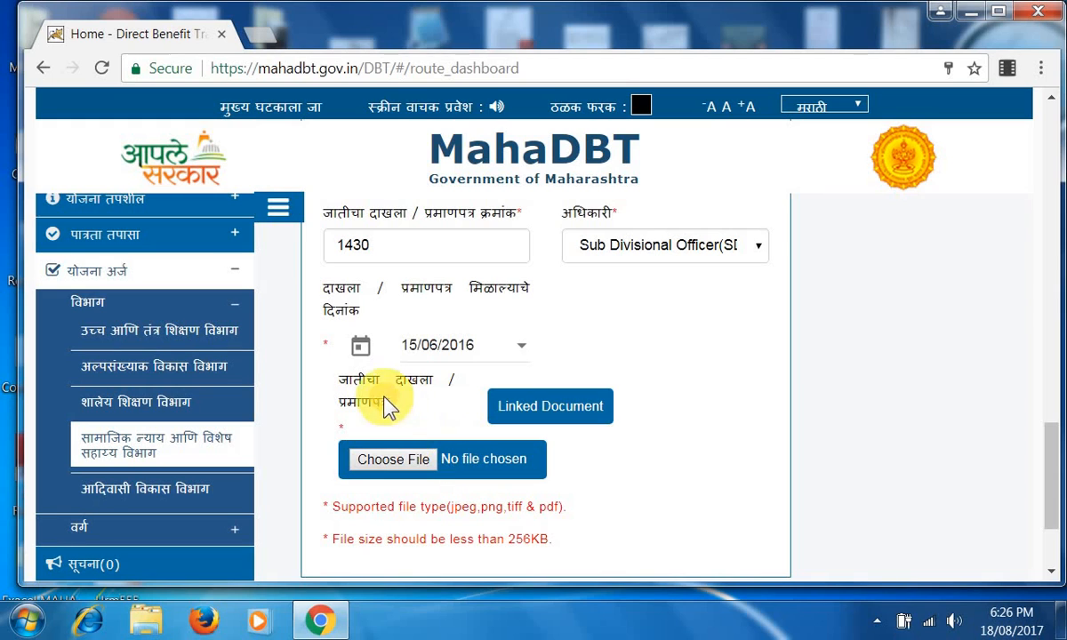
Step: Attach the applicant's caste certificate .jpg image to the caste certificate file field
click(419, 461)
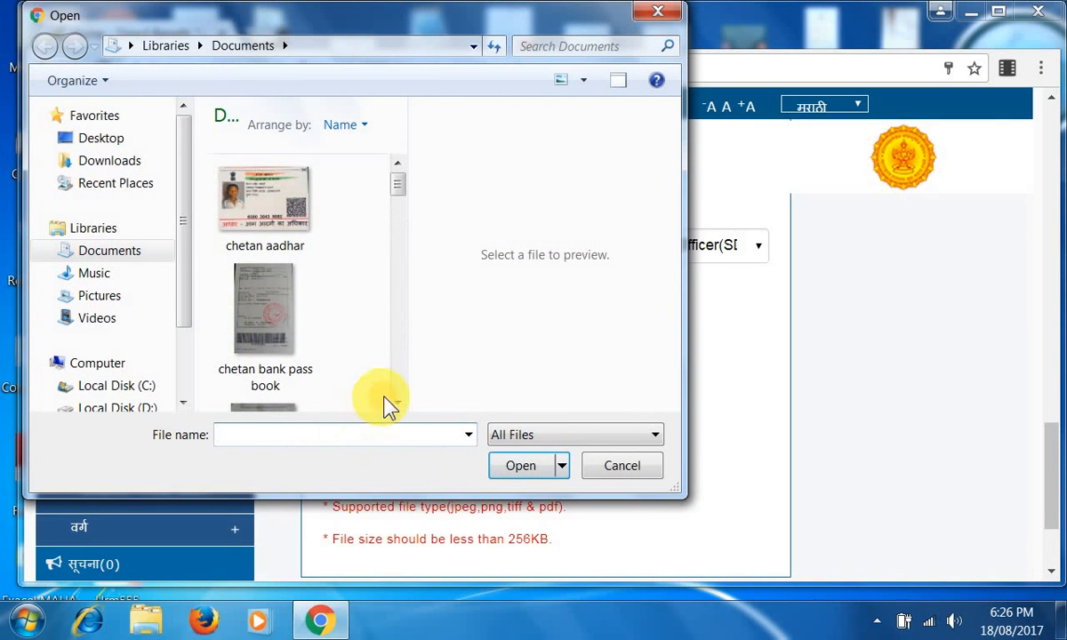
click(398, 402)
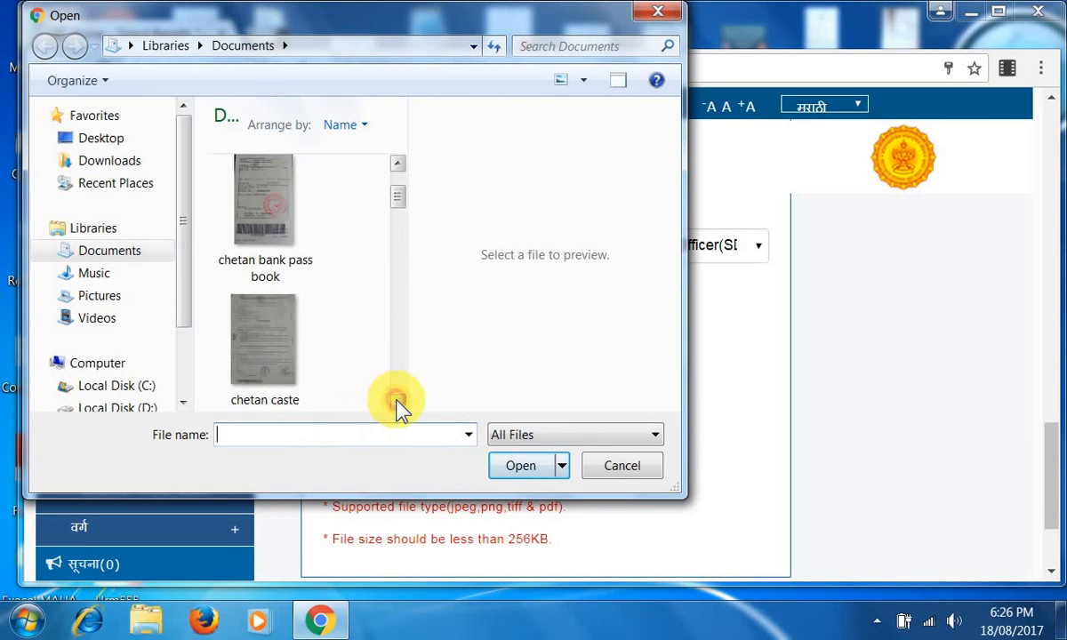
click(398, 402)
click(398, 402)
click(397, 402)
click(397, 402)
click(397, 402)
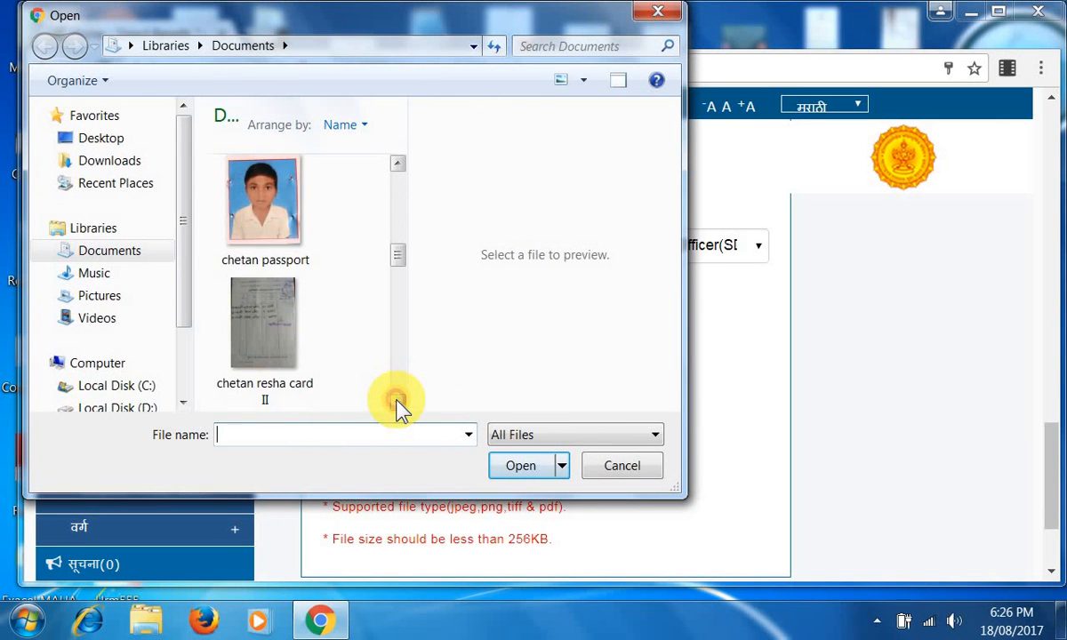
click(398, 402)
click(397, 401)
click(398, 402)
click(398, 402)
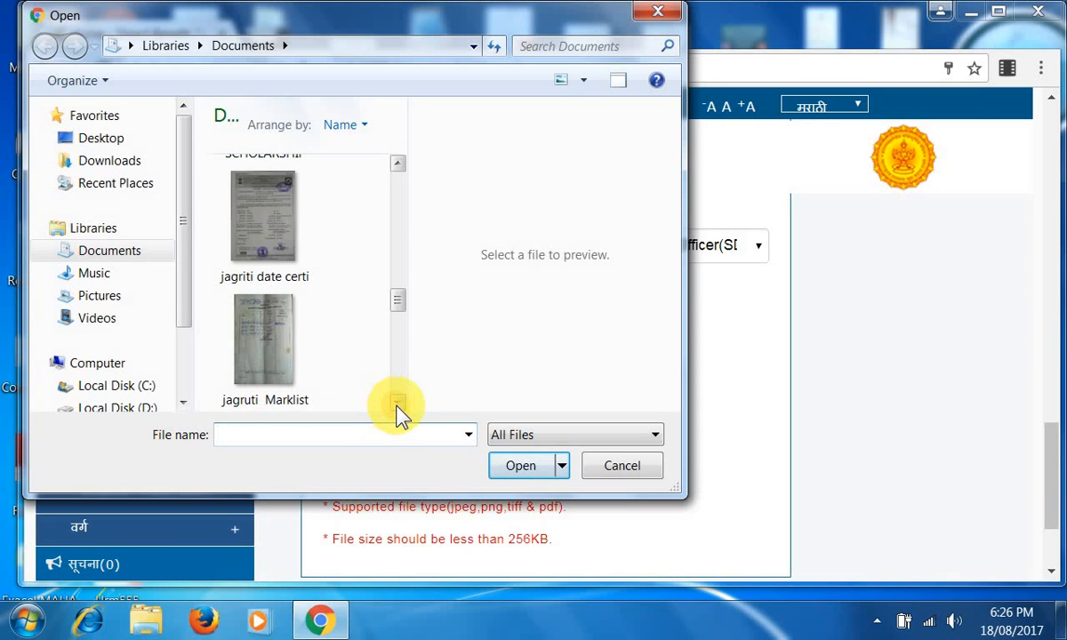
click(398, 402)
click(397, 402)
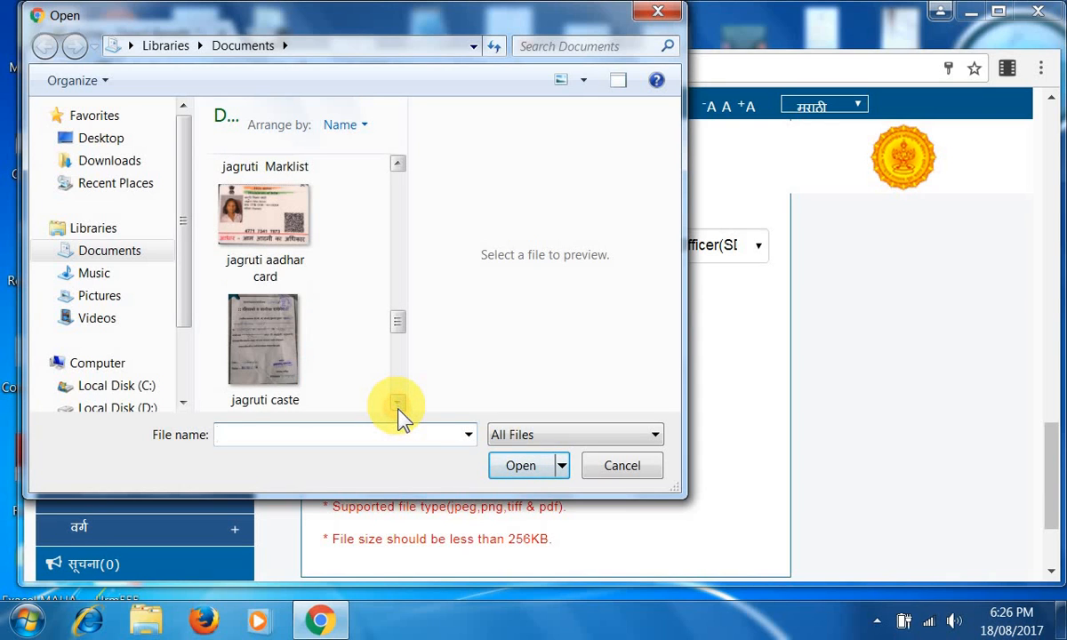
double_click(267, 355)
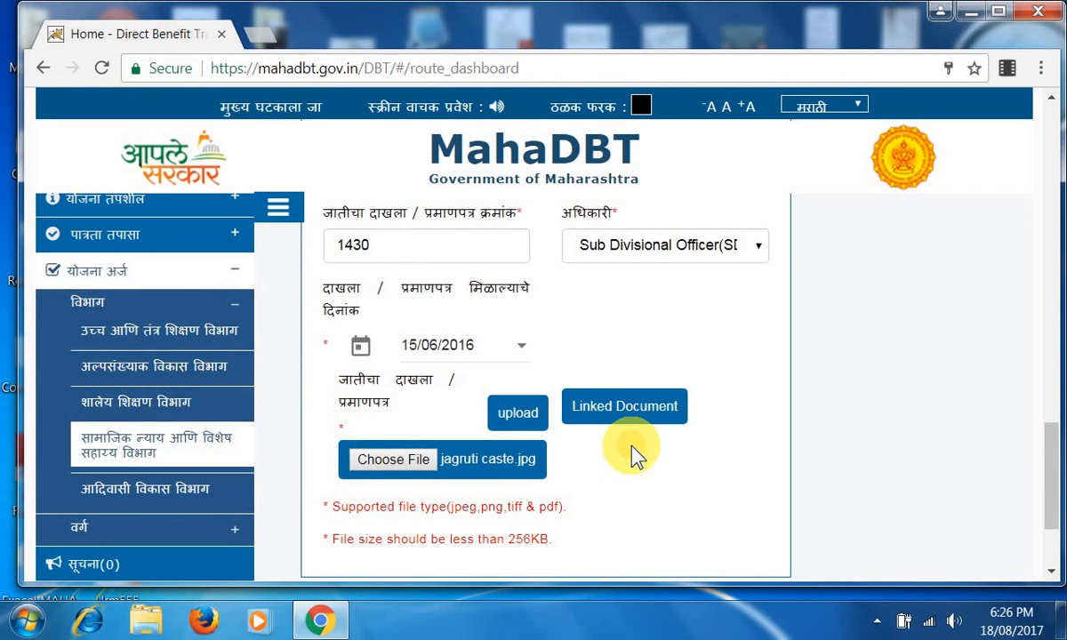
scroll(627, 449, down, 1)
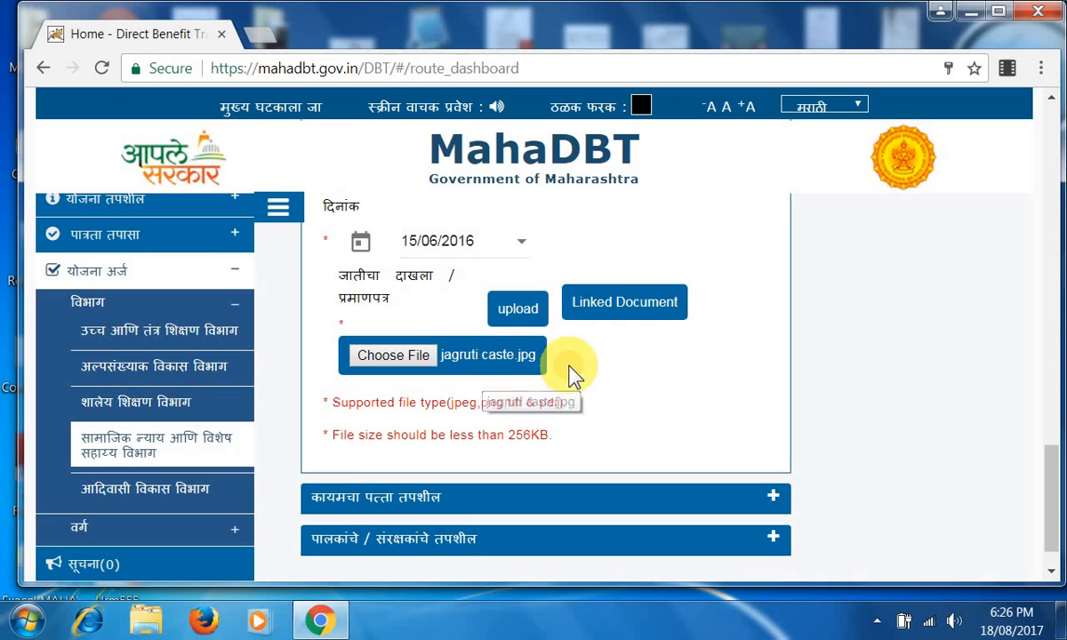
Step: Upload the attached caste certificate and acknowledge the 'Document Uploaded Successfully' alert
click(525, 315)
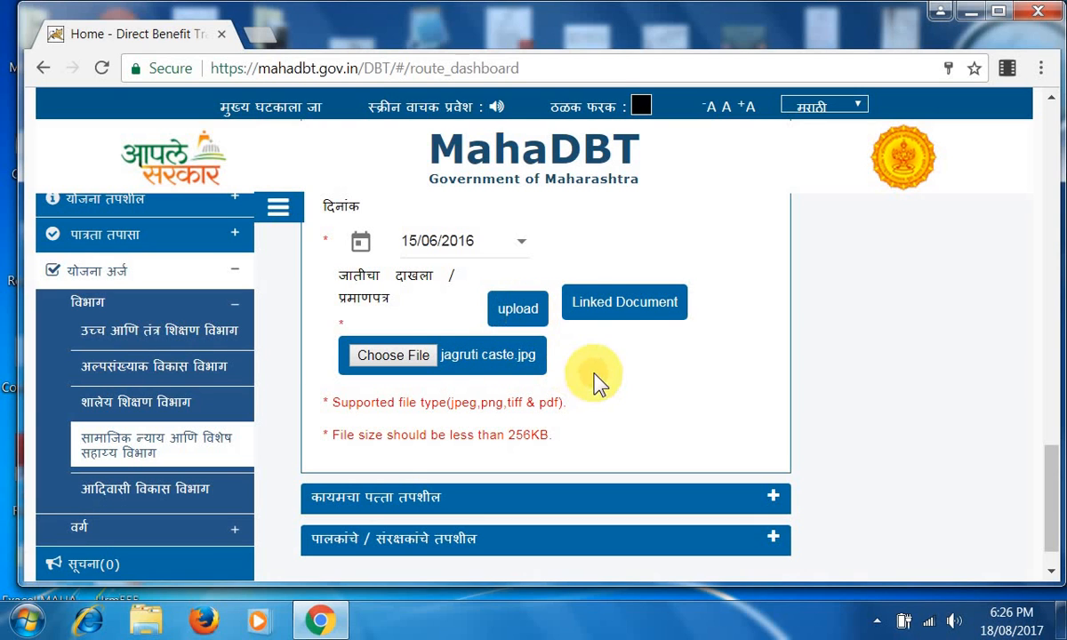
scroll(597, 381, up, 7)
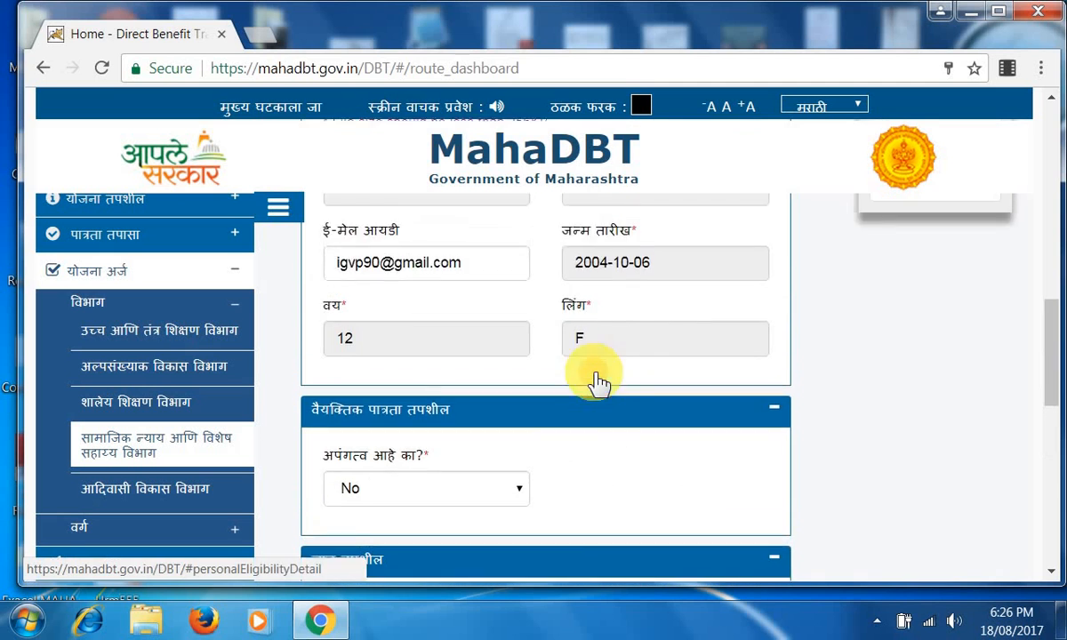
scroll(596, 378, up, 3)
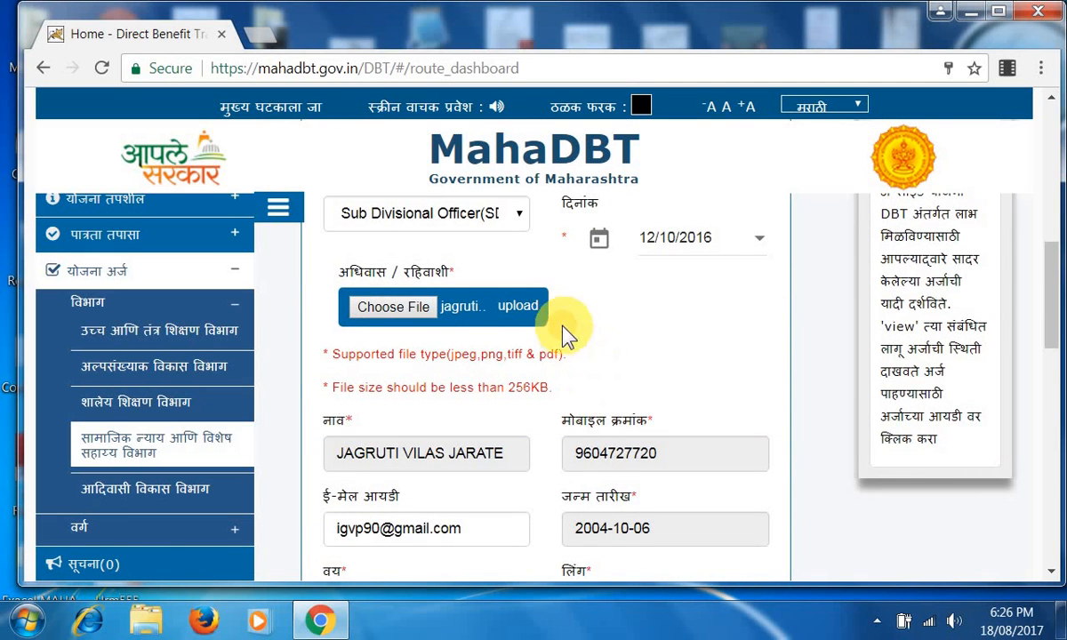
scroll(622, 381, down, 10)
scroll(556, 392, down, 2)
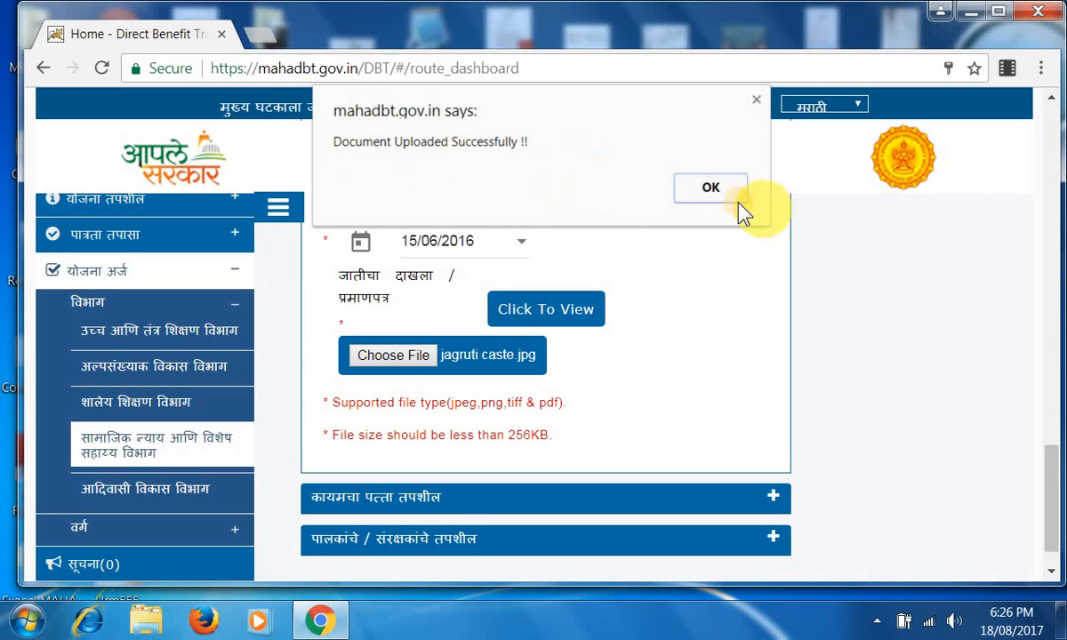
click(712, 189)
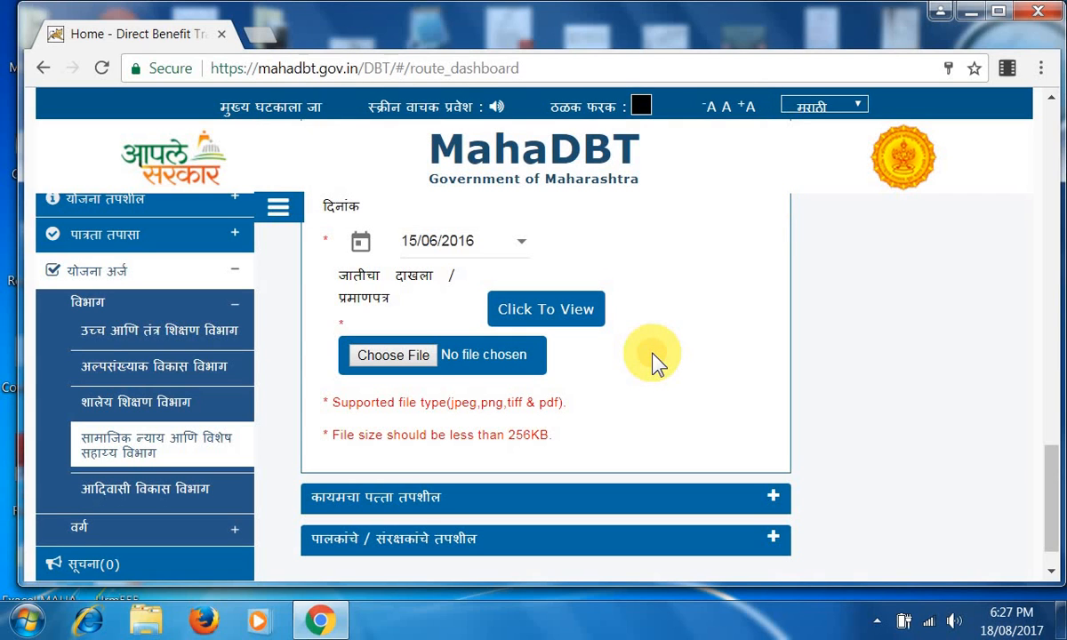
Step: Expand the कायमचा पत्ता तपशील panel to check the prefilled state, district, taluka, village and PIN
scroll(652, 354, up, 2)
scroll(652, 355, down, 2)
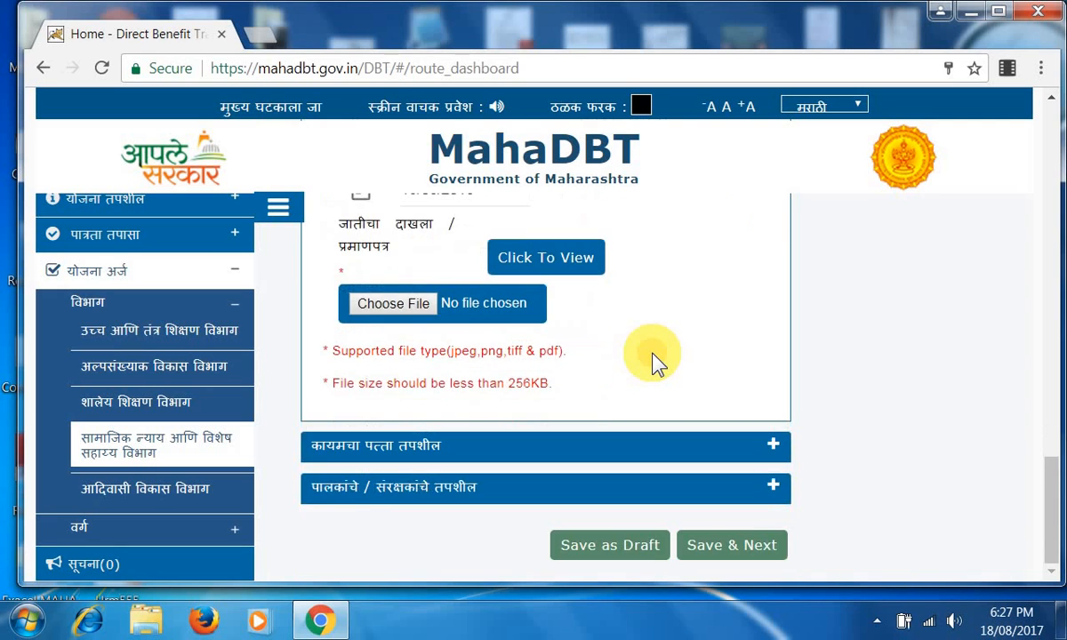
scroll(653, 355, up, 7)
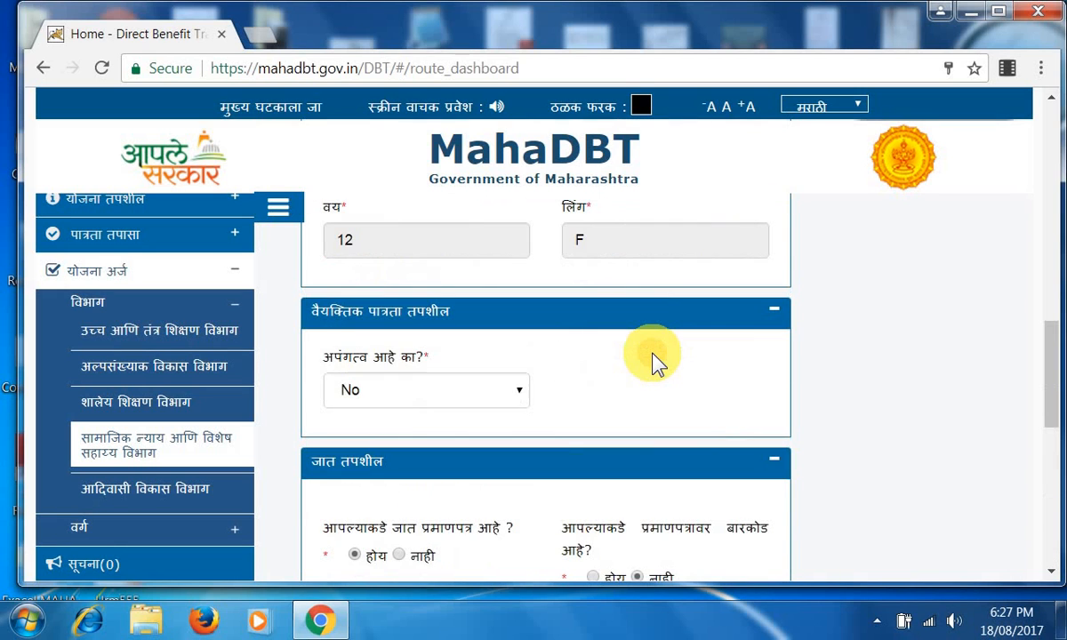
scroll(653, 361, down, 8)
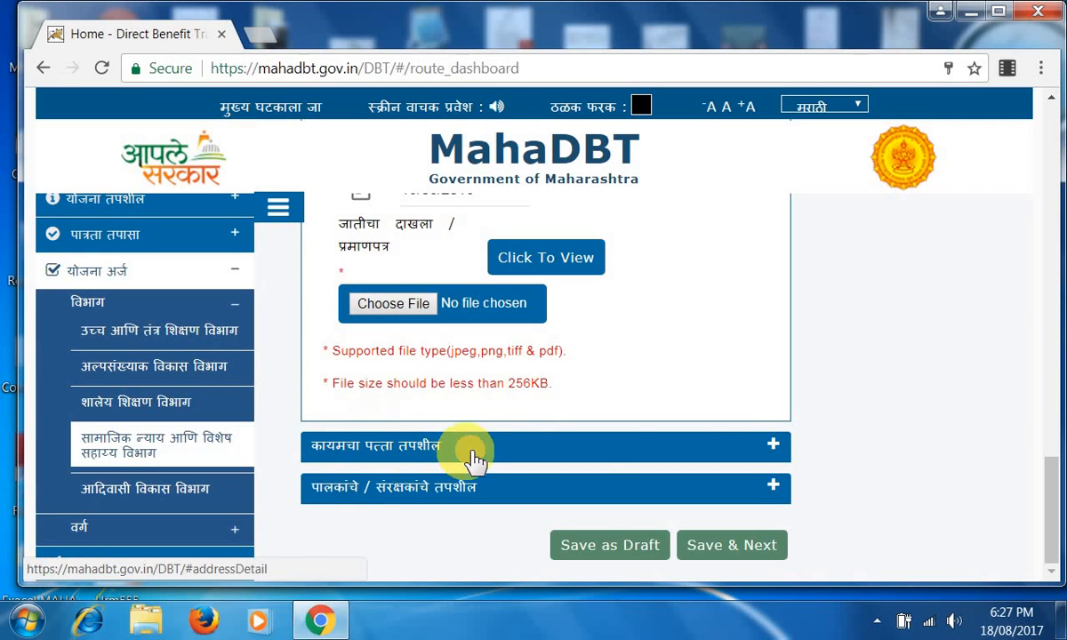
click(773, 447)
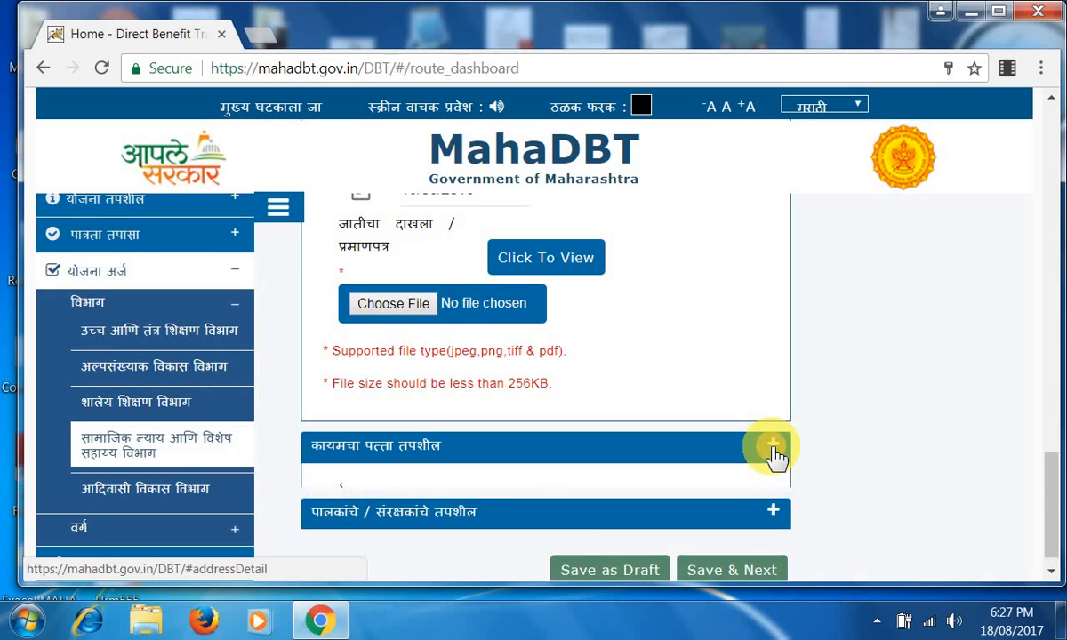
scroll(711, 480, down, 3)
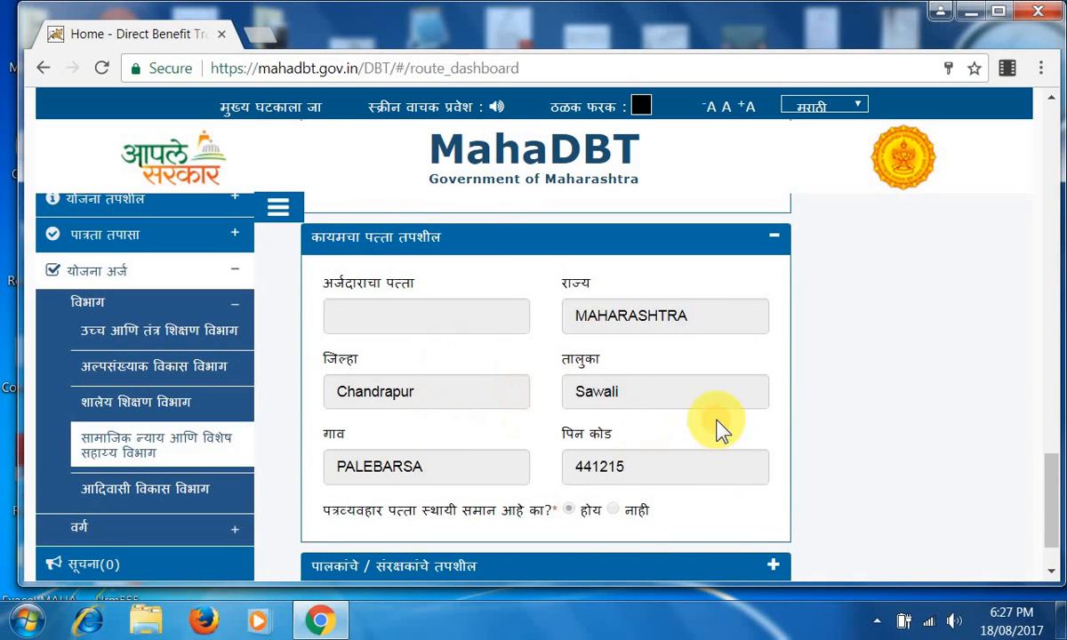
scroll(712, 427, down, 1)
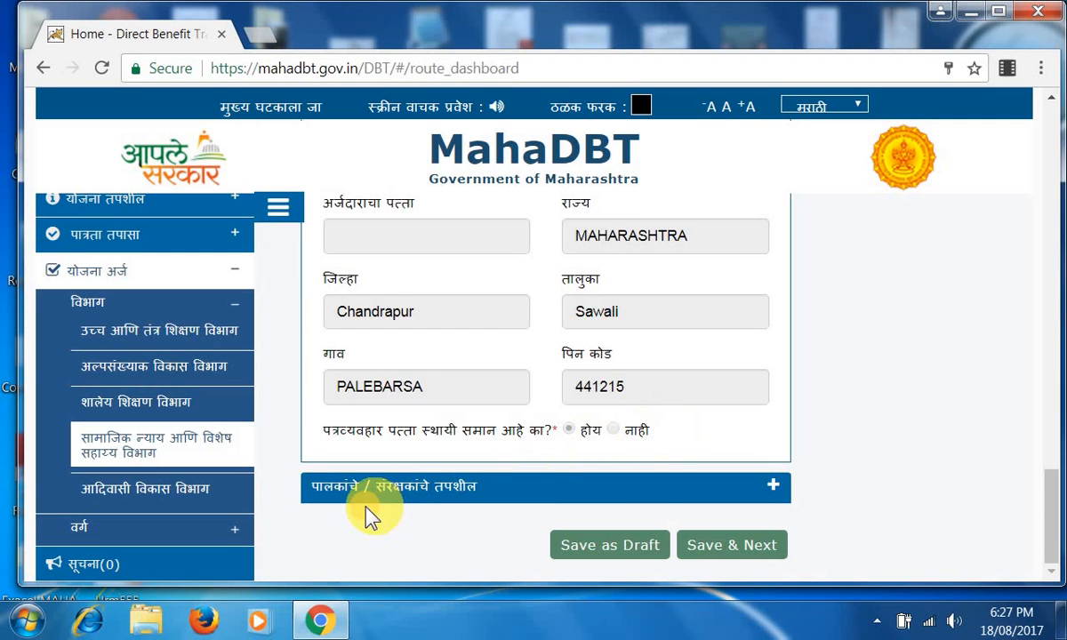
Step: Expand the parent/guardian details and leave the father's वेतनदार आहे का? (salaried) answer at No
click(772, 487)
scroll(656, 400, down, 2)
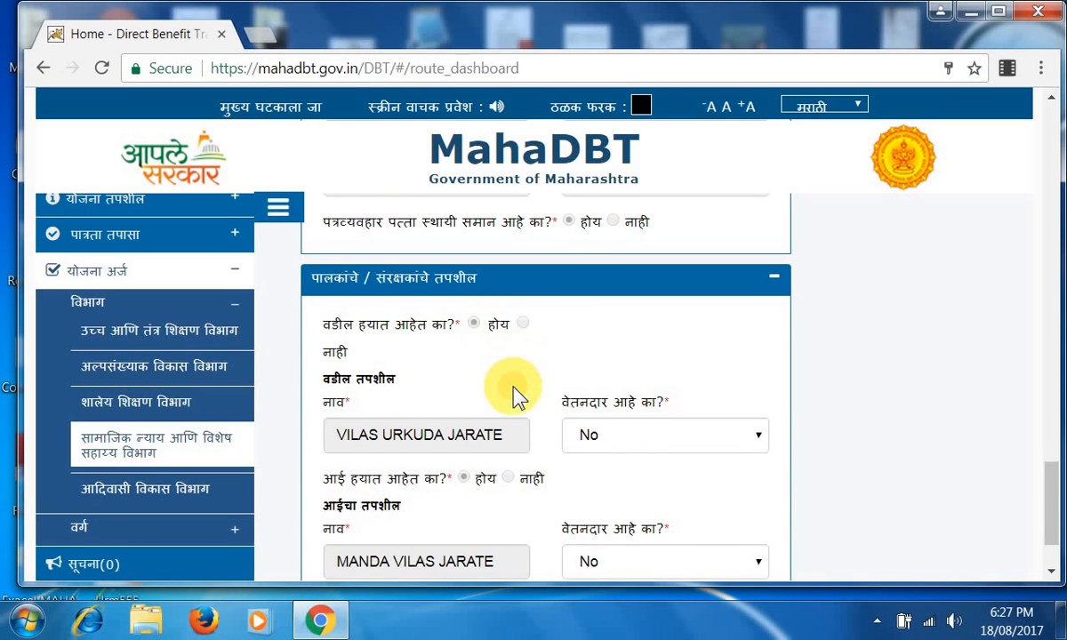
scroll(533, 480, down, 1)
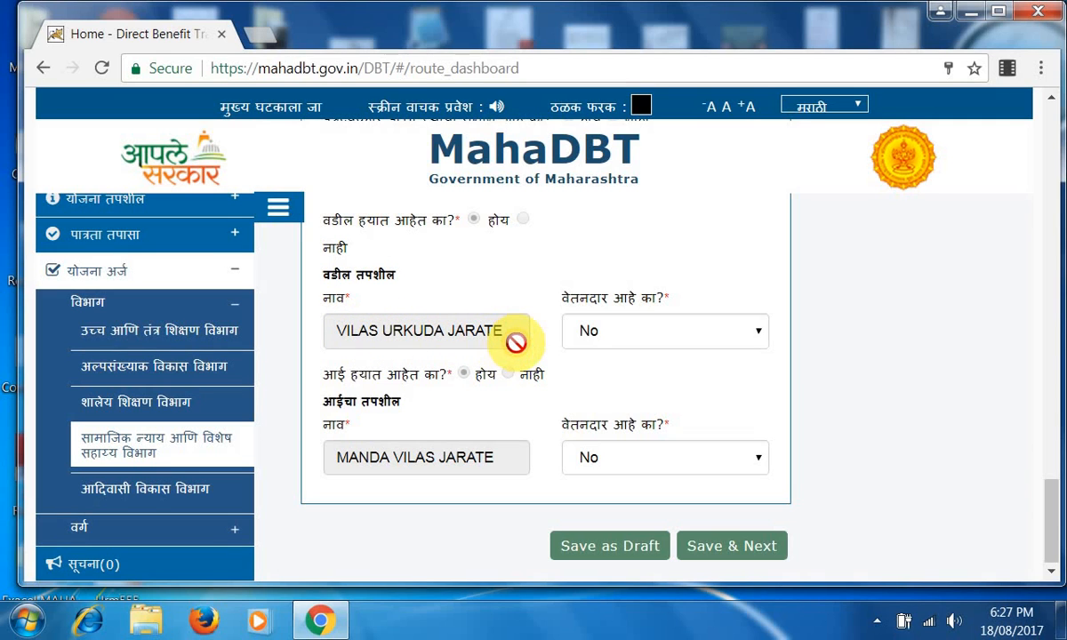
click(756, 338)
click(757, 338)
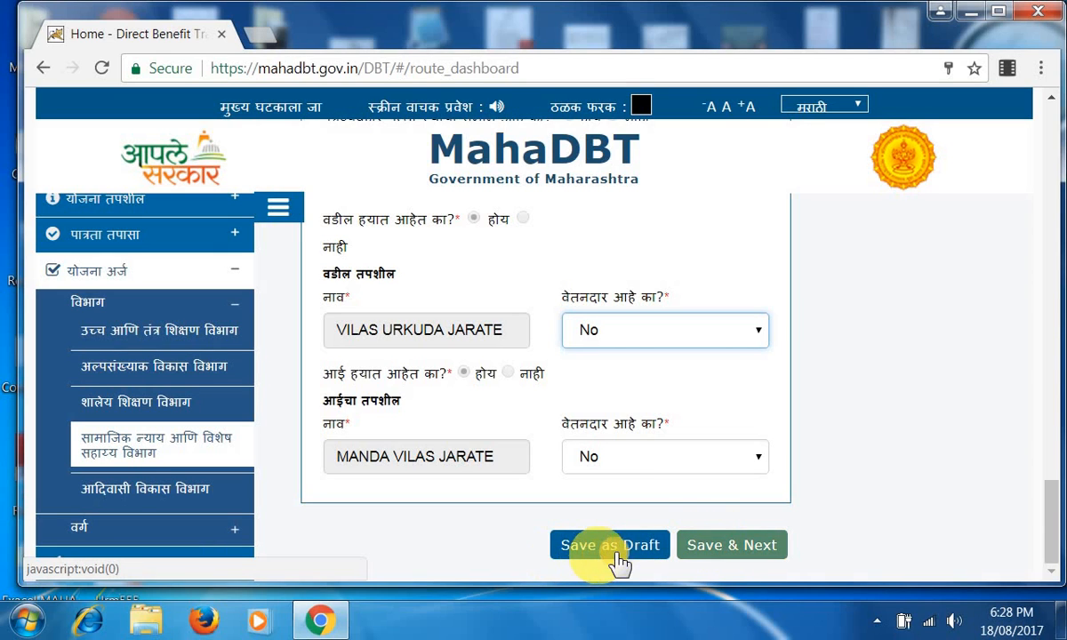
Step: Attempt Save & Next, dismiss the missing domicile certificate warning, and return to that upload row
click(755, 560)
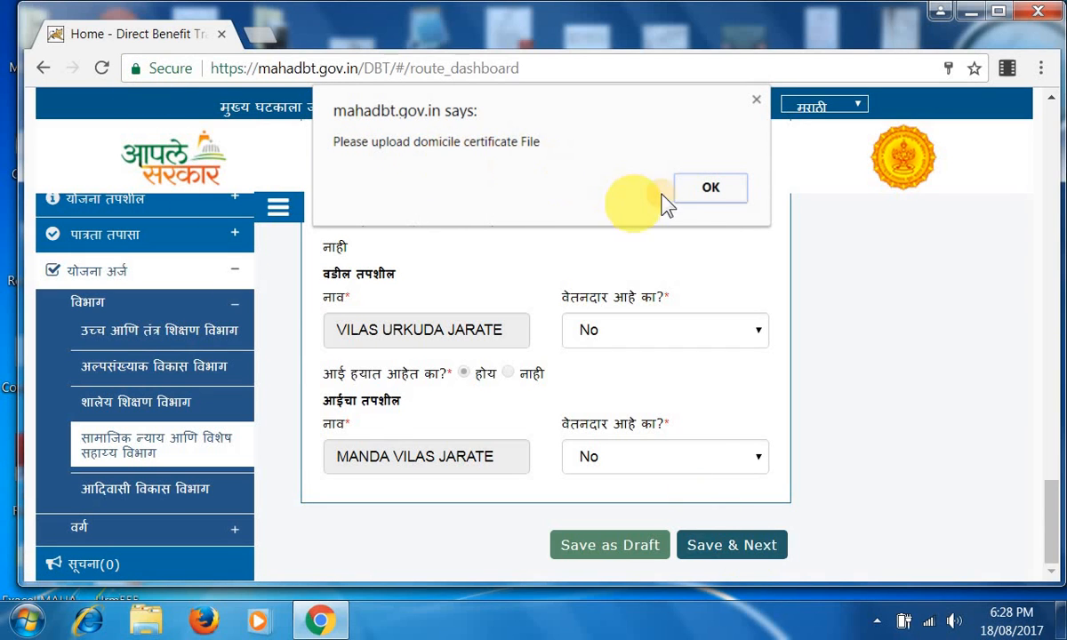
click(704, 188)
scroll(561, 389, up, 1)
scroll(560, 391, up, 6)
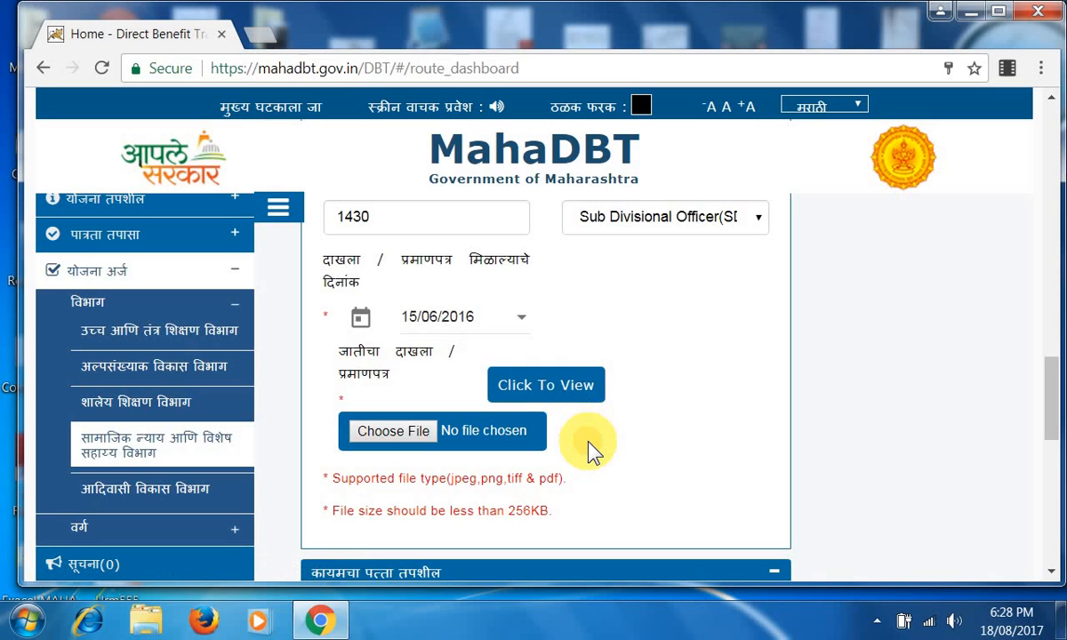
scroll(594, 451, up, 4)
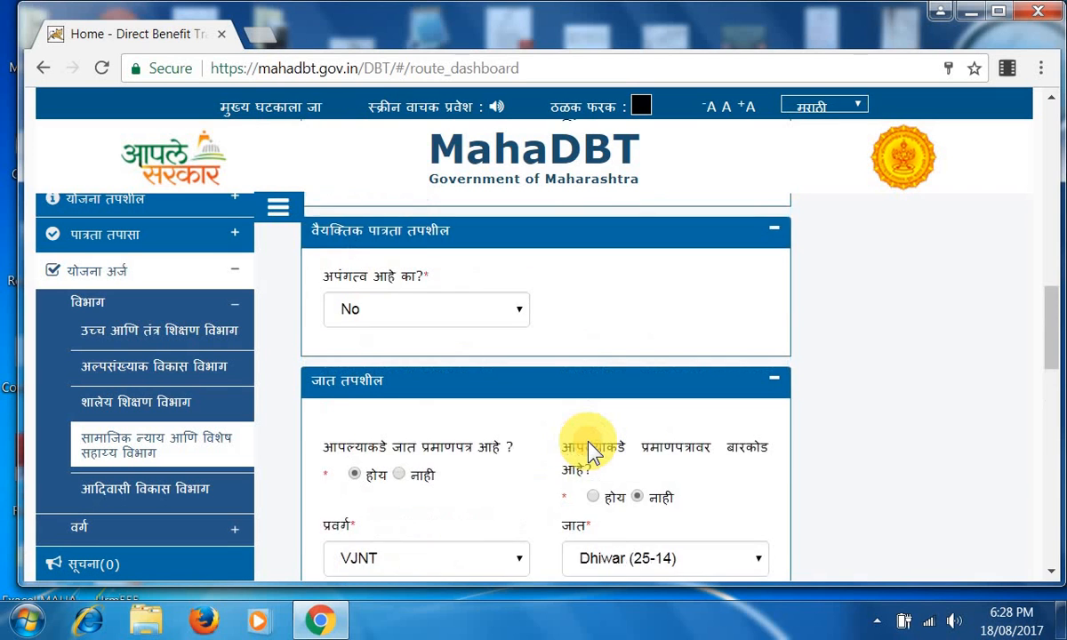
scroll(594, 451, up, 6)
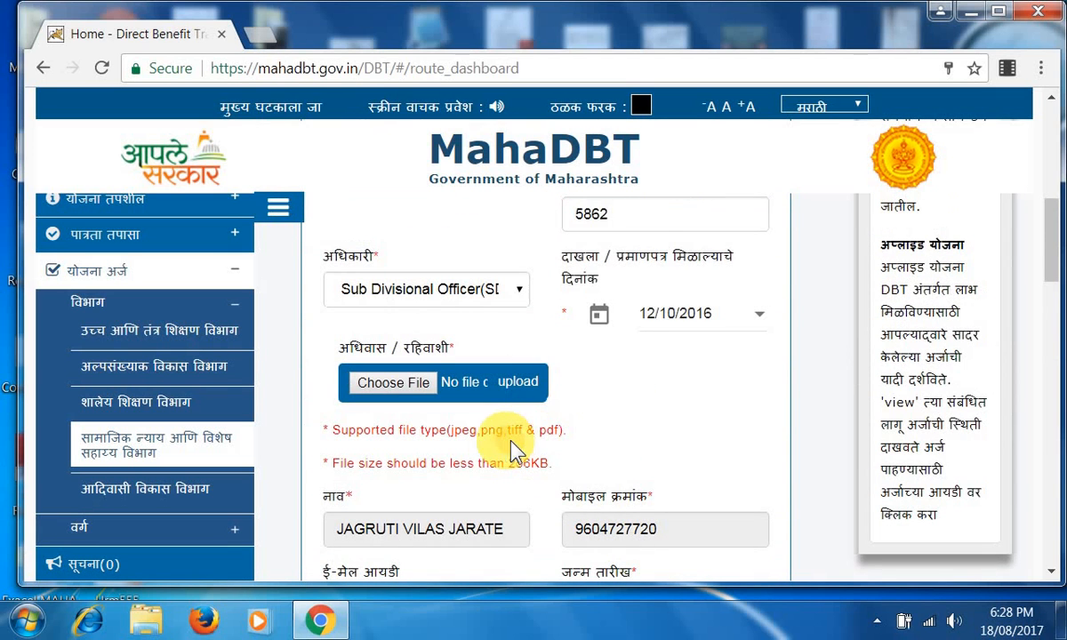
scroll(622, 439, up, 1)
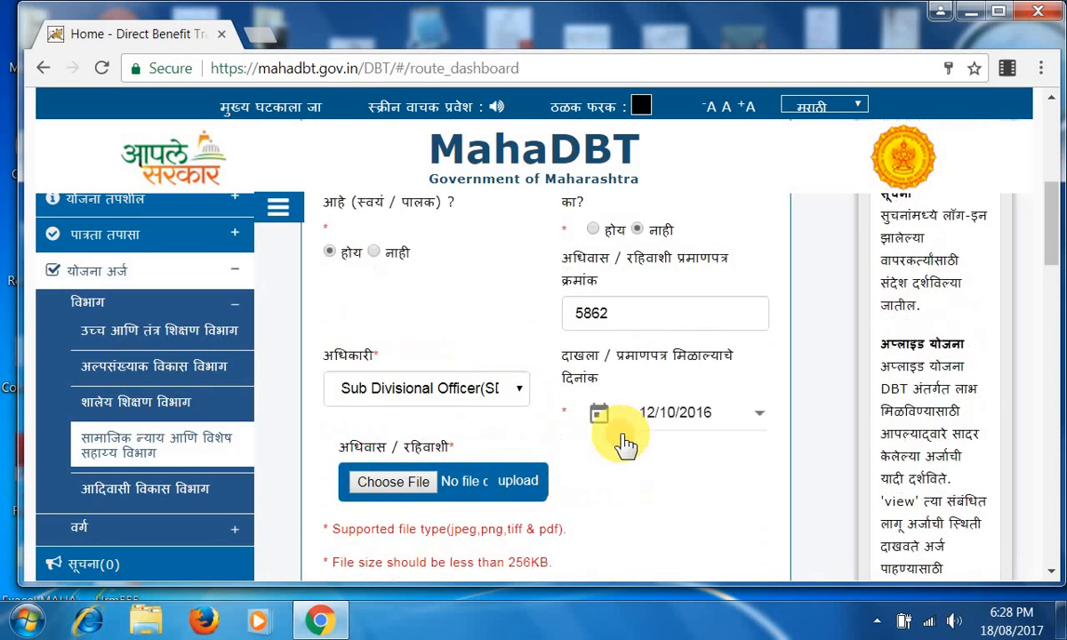
scroll(631, 487, down, 2)
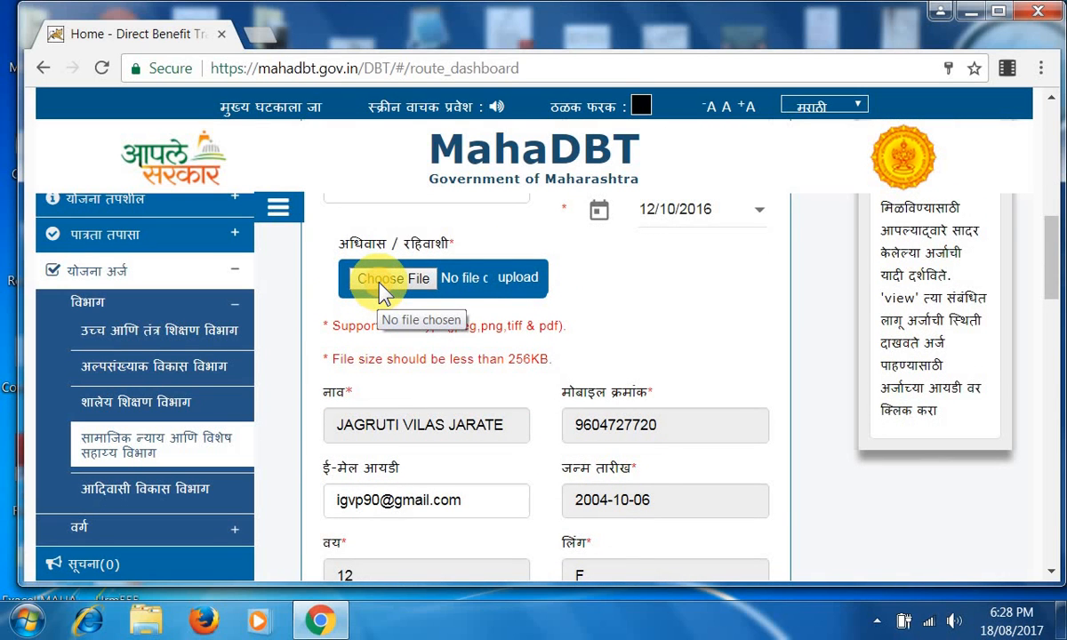
Step: Select the domicile certificate image in the domicile row, upload it, and acknowledge the success alert
click(380, 287)
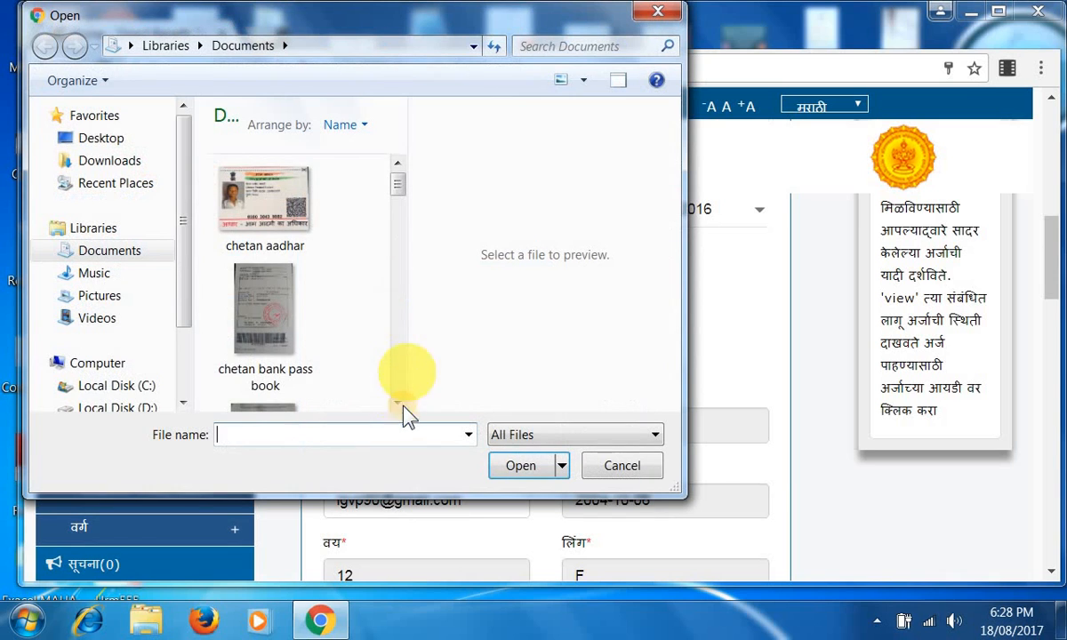
click(397, 404)
click(398, 404)
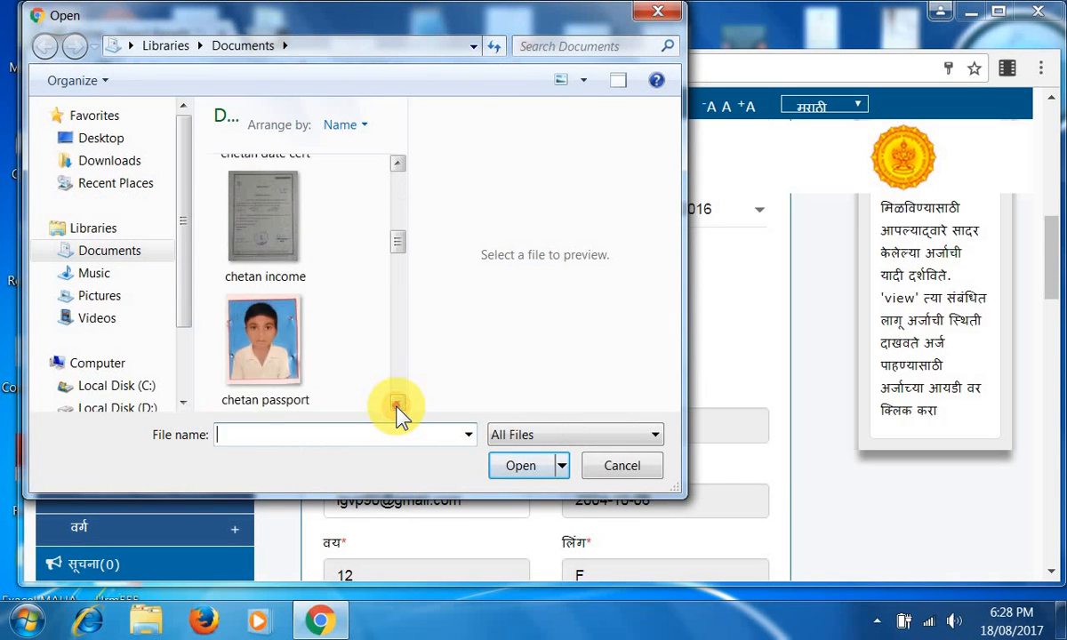
click(398, 406)
click(398, 406)
click(397, 406)
click(397, 406)
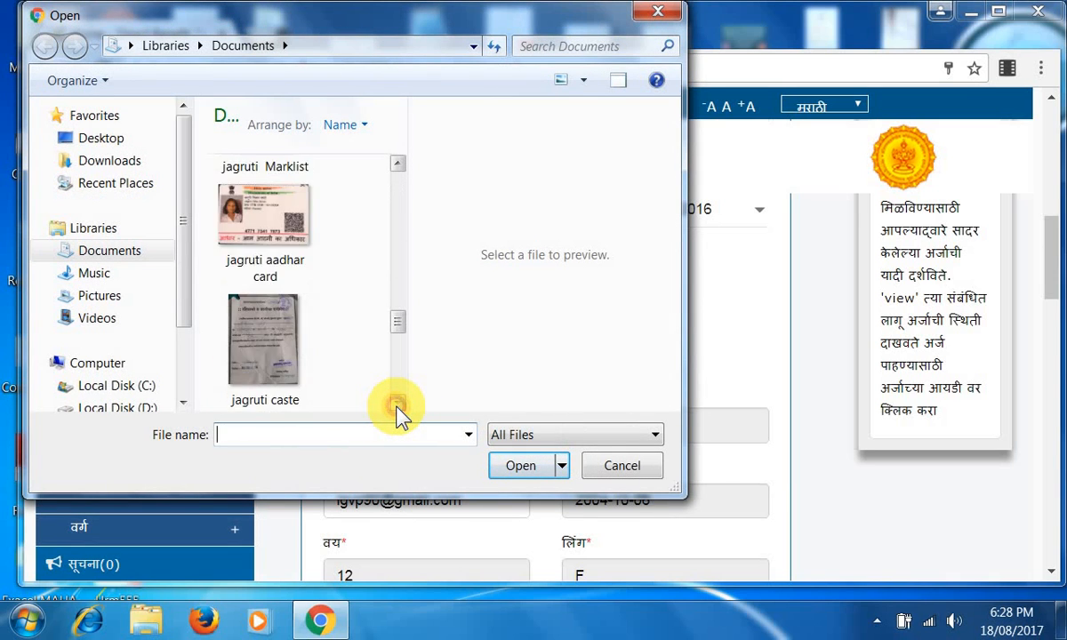
click(397, 405)
click(398, 405)
click(398, 406)
click(397, 406)
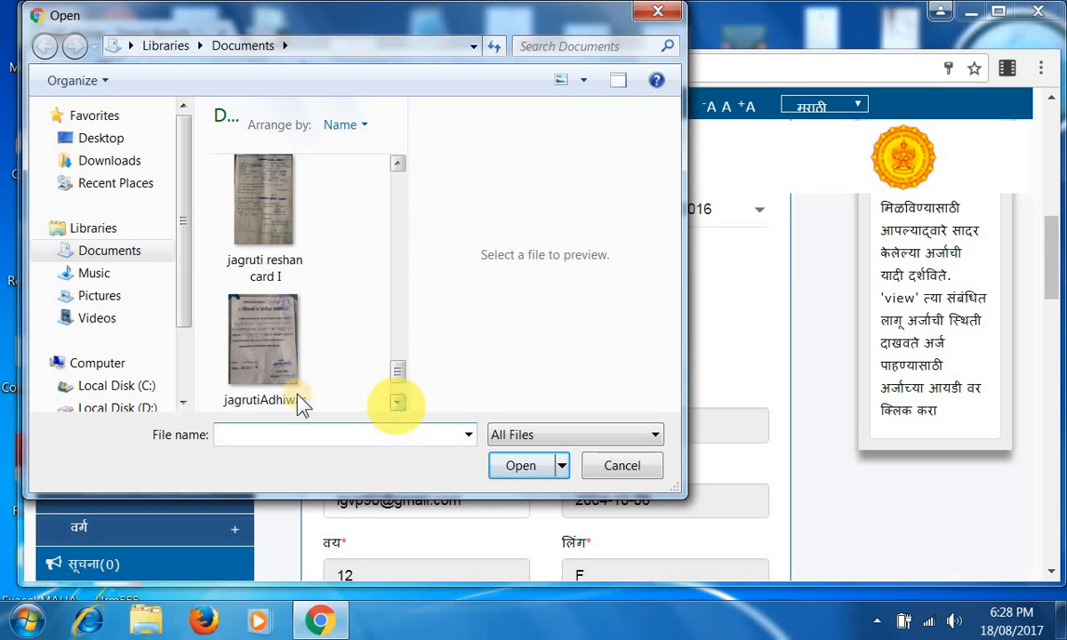
double_click(267, 367)
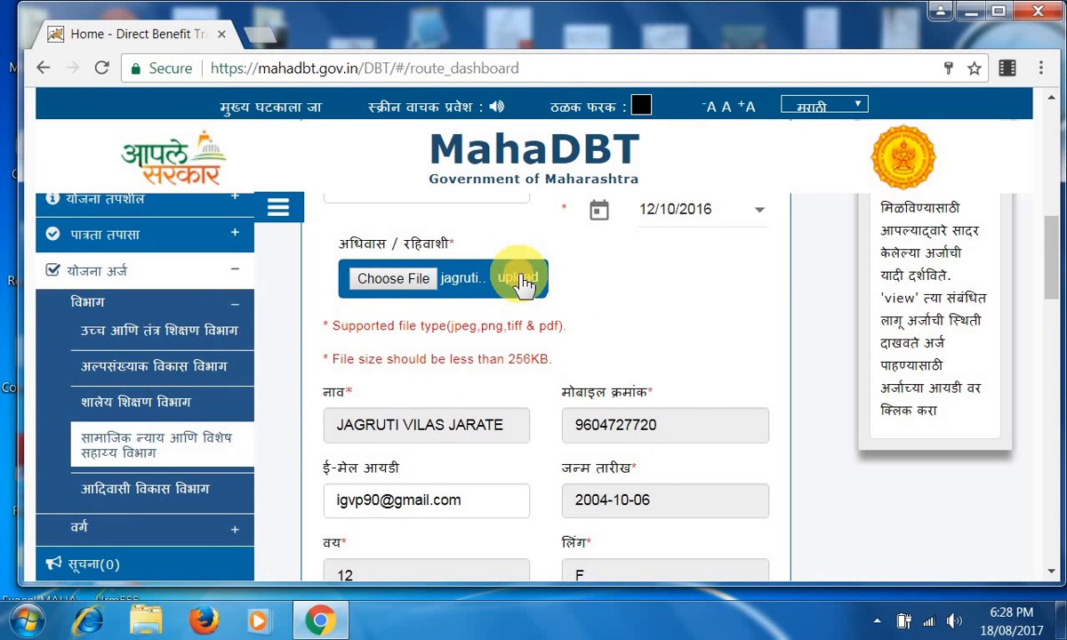
click(524, 283)
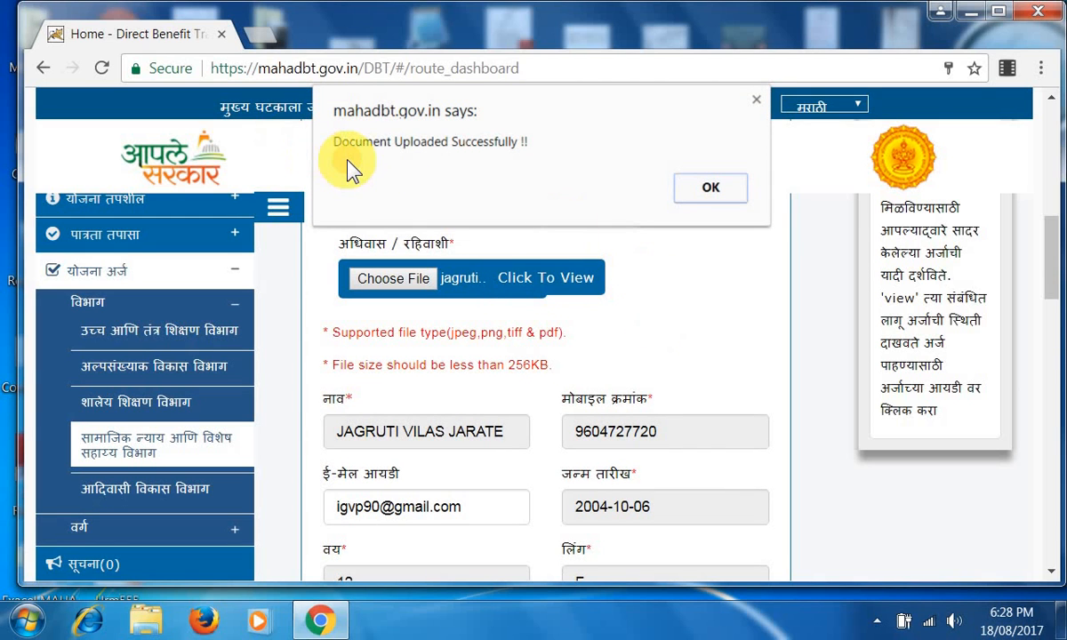
click(697, 188)
scroll(691, 326, down, 15)
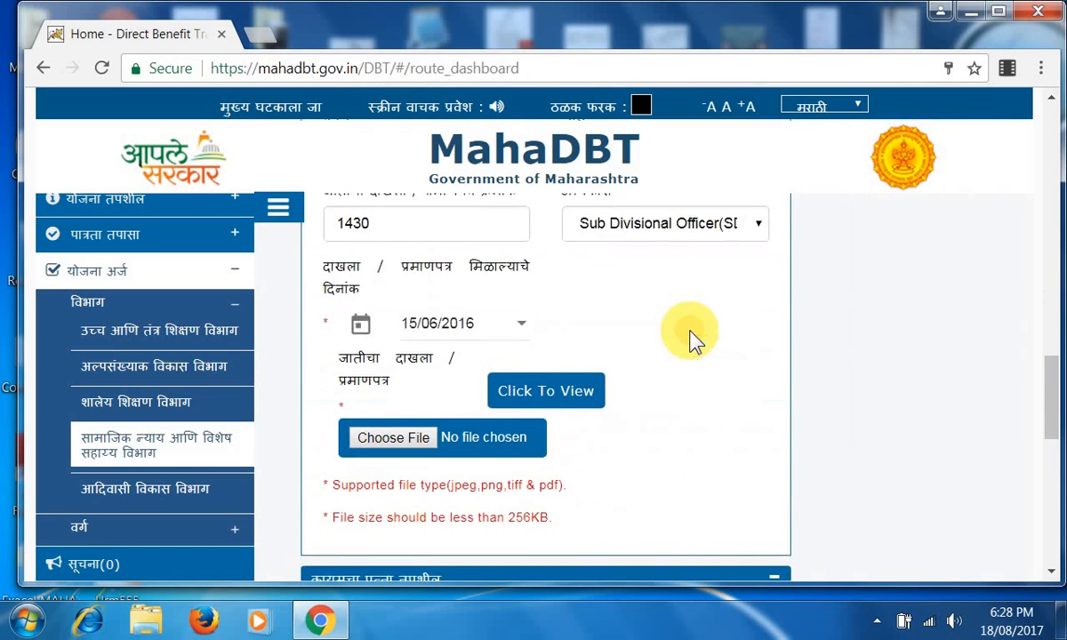
scroll(689, 329, down, 5)
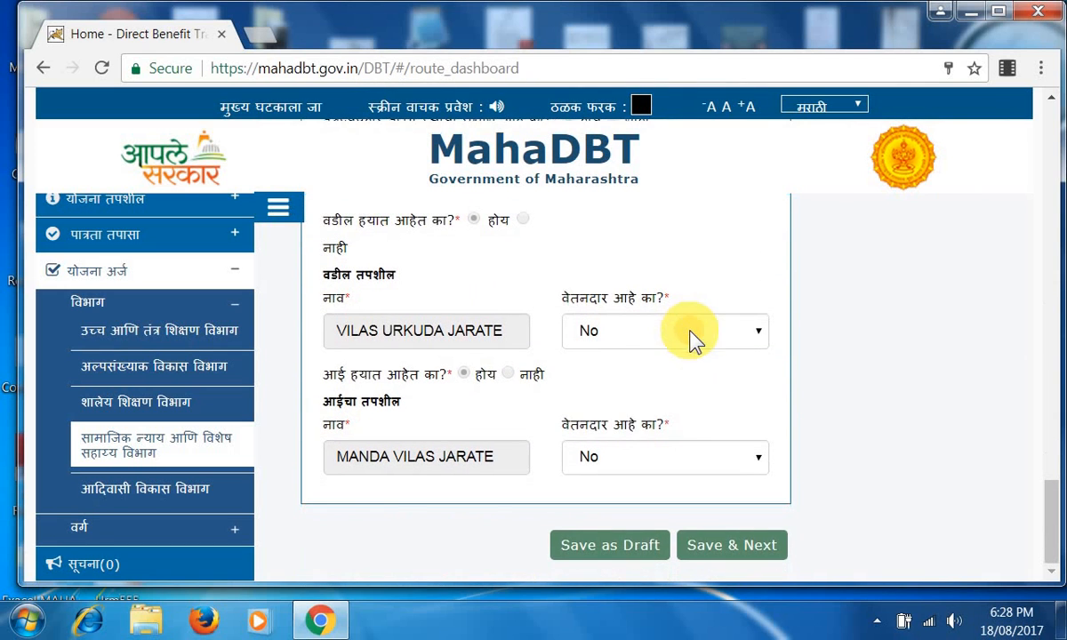
click(744, 555)
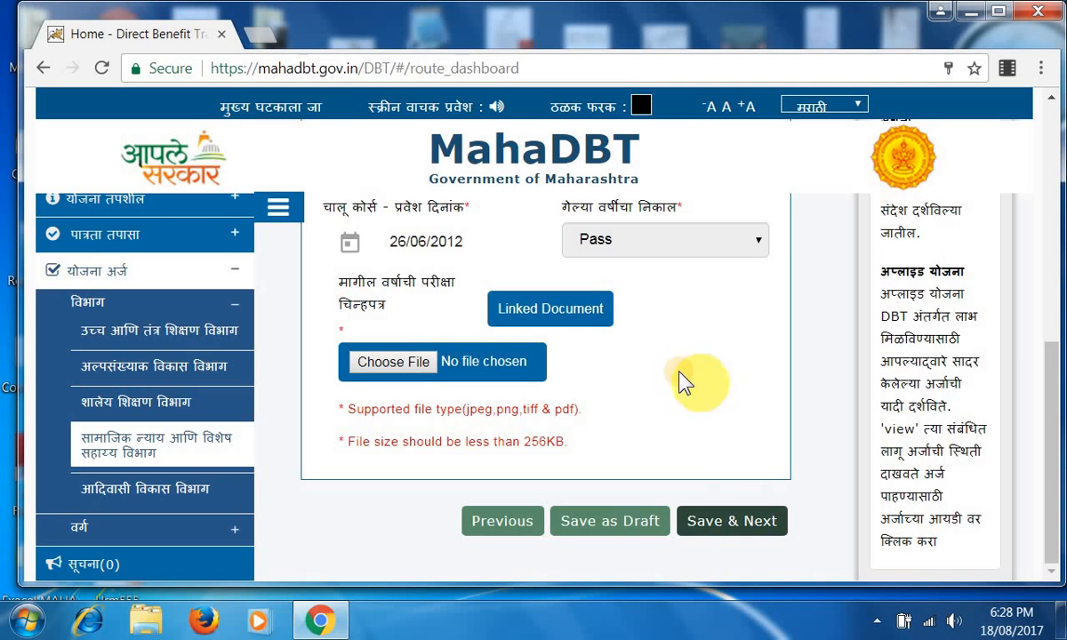
scroll(681, 377, up, 3)
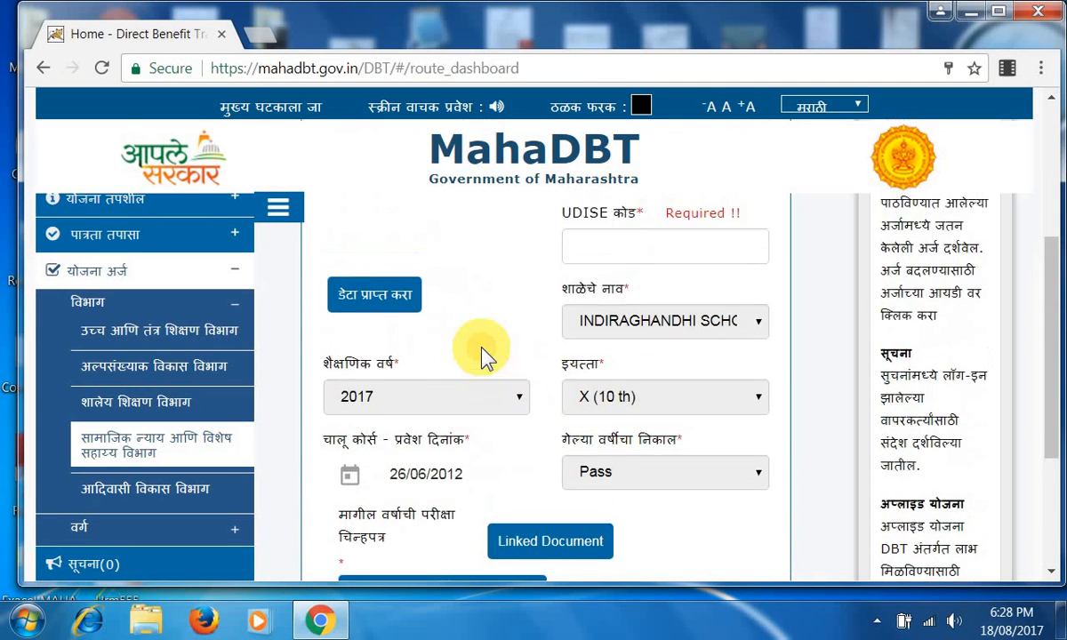
scroll(481, 356, up, 2)
scroll(513, 417, up, 2)
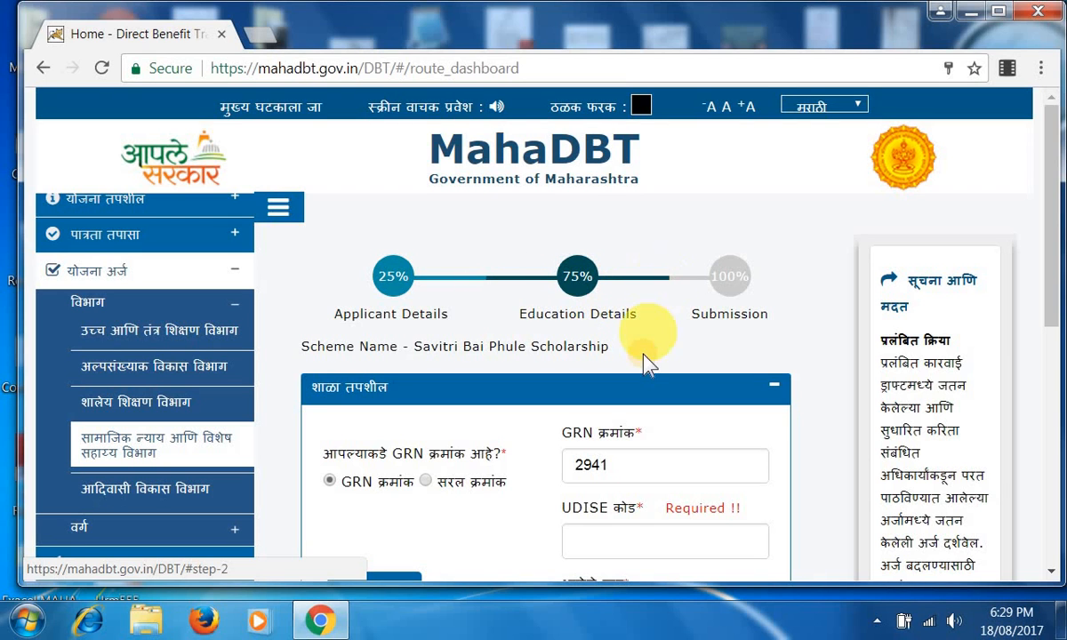
scroll(671, 341, down, 3)
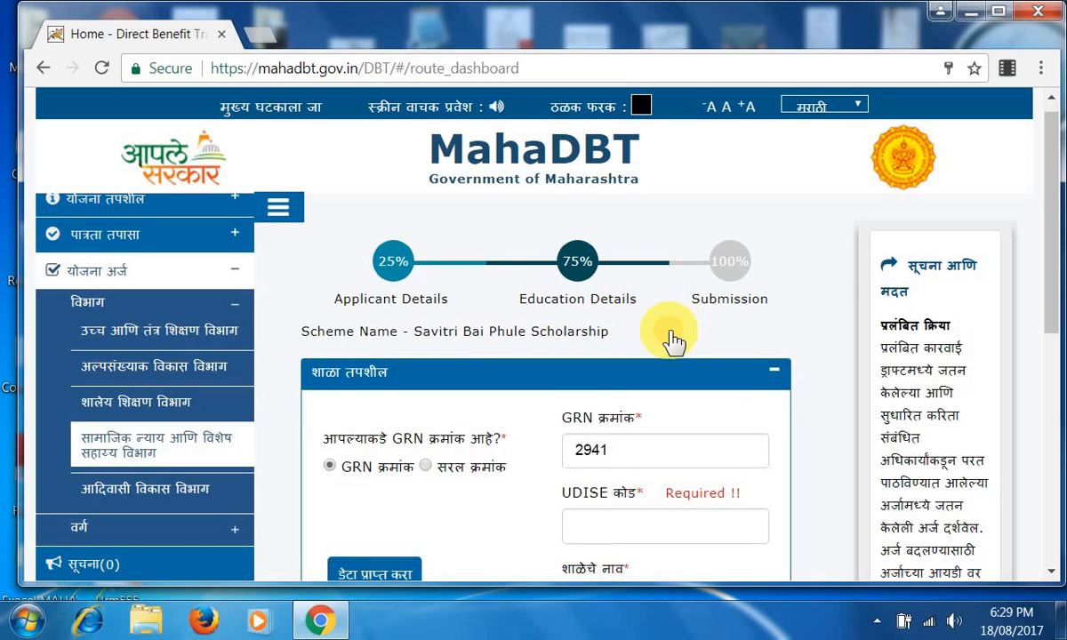
scroll(674, 329, up, 2)
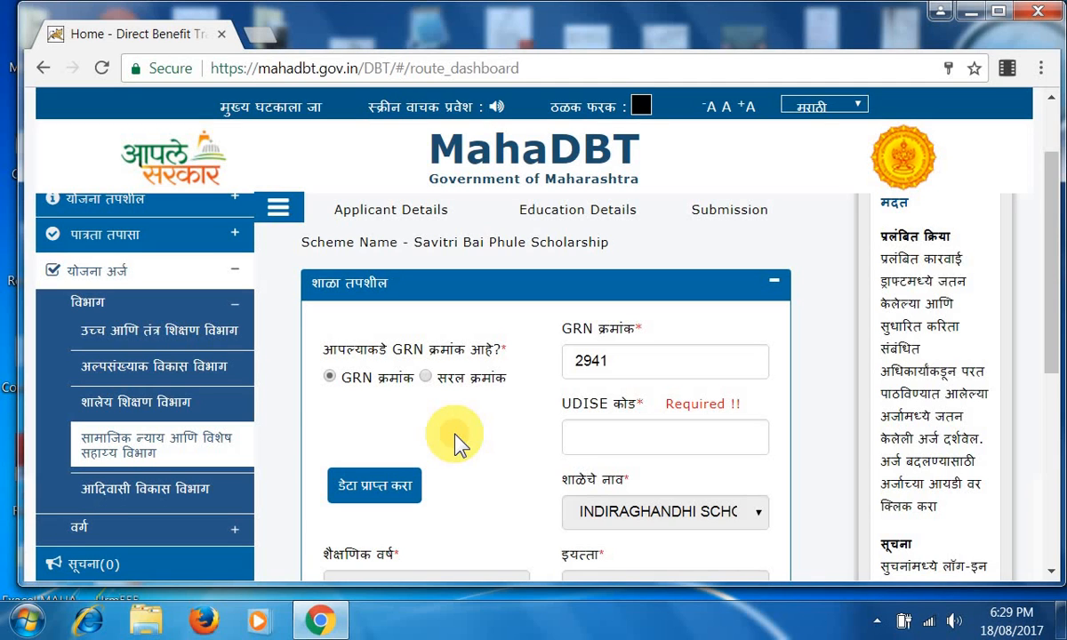
scroll(467, 443, down, 1)
scroll(482, 410, up, 1)
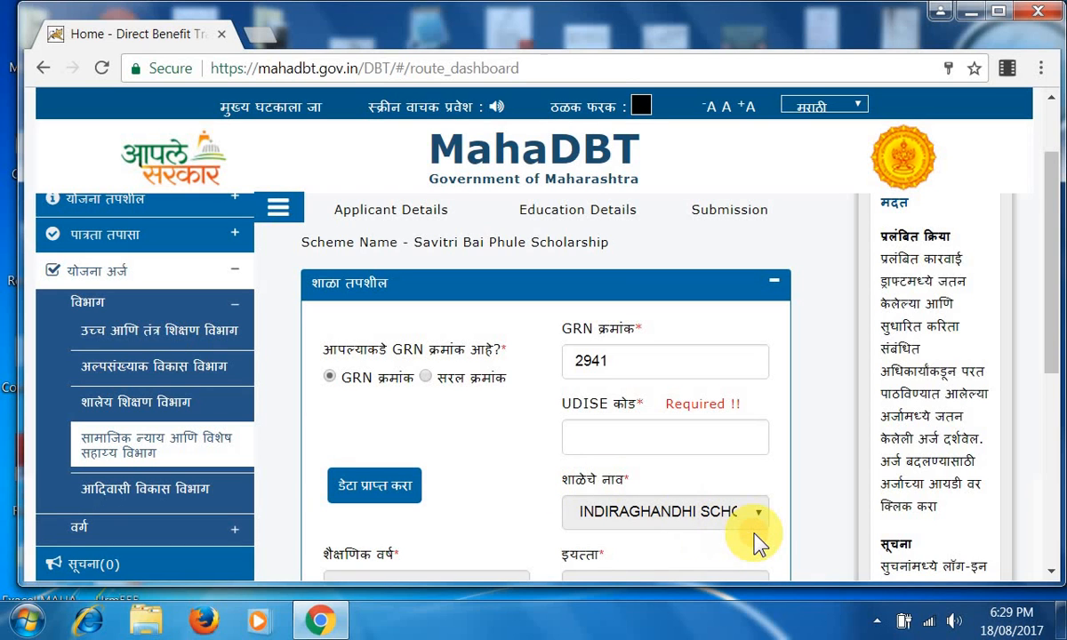
scroll(756, 543, down, 1)
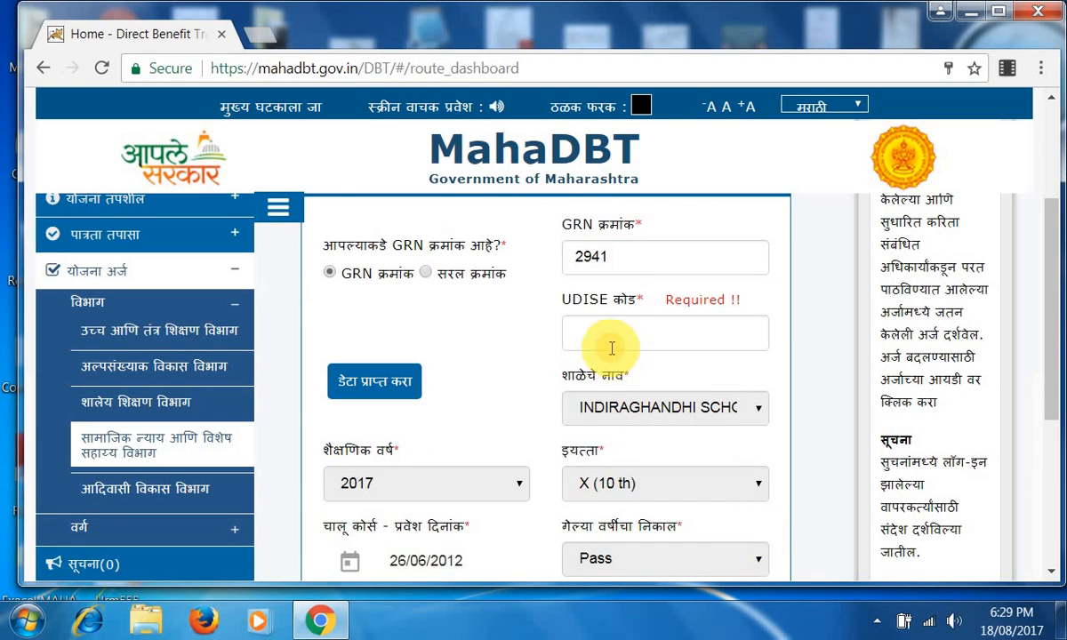
click(611, 349)
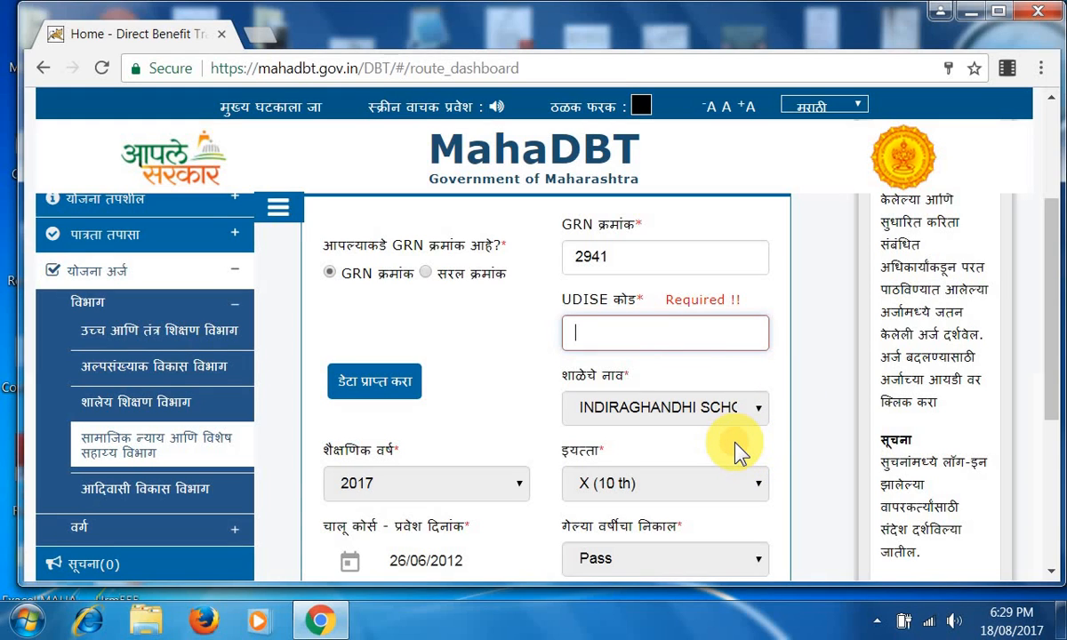
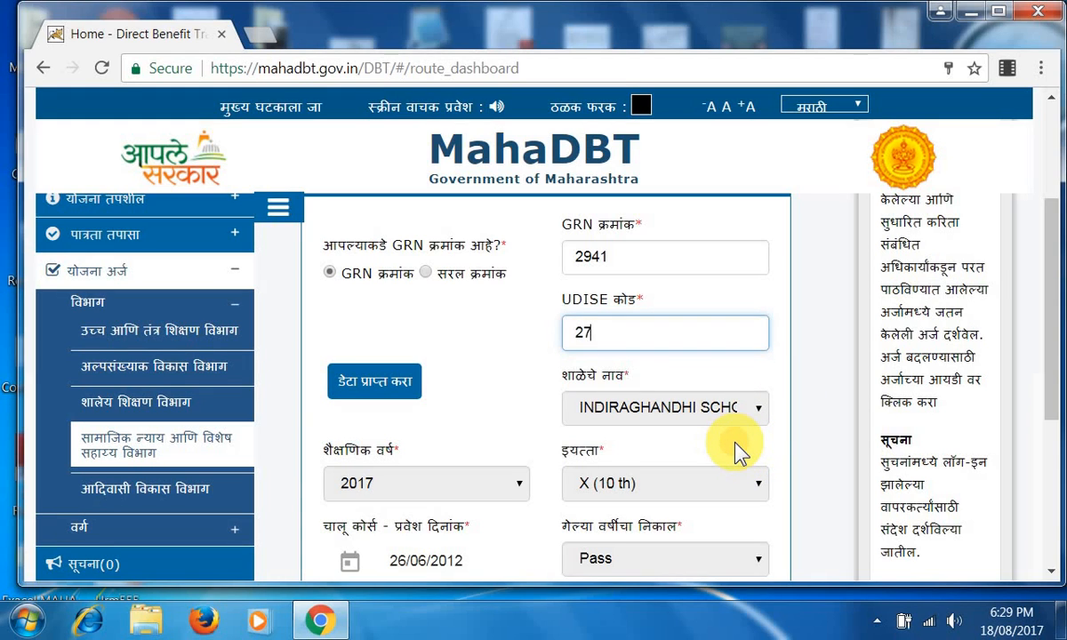
click(738, 452)
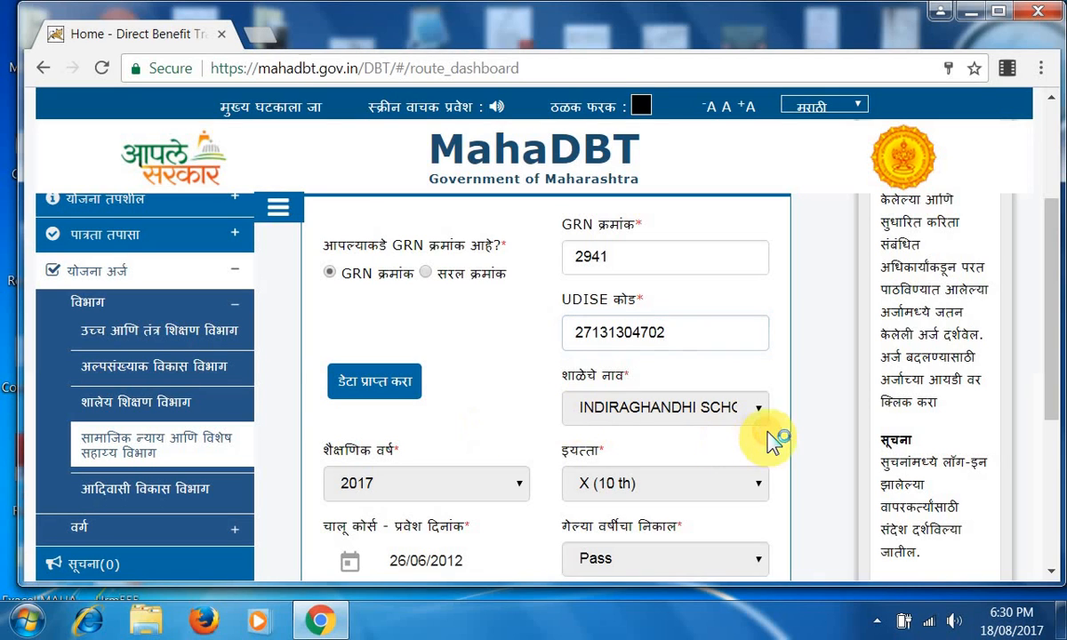
scroll(485, 480, down, 1)
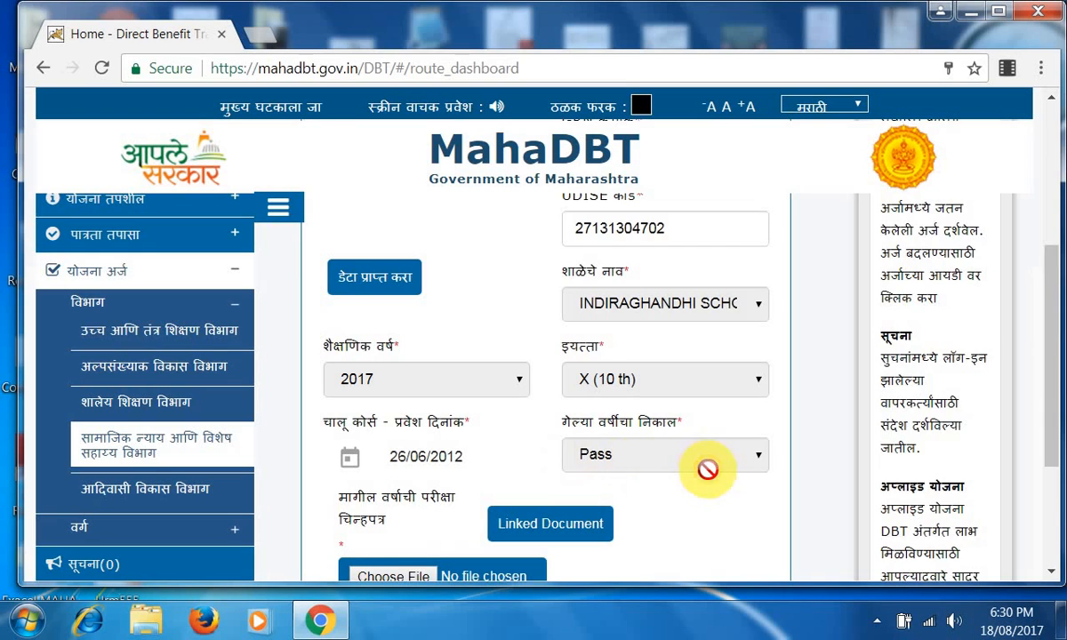
Step: Attach the applicant's marksheet image as the previous-year marksheet, upload it, and confirm the success alert
scroll(707, 466, down, 1)
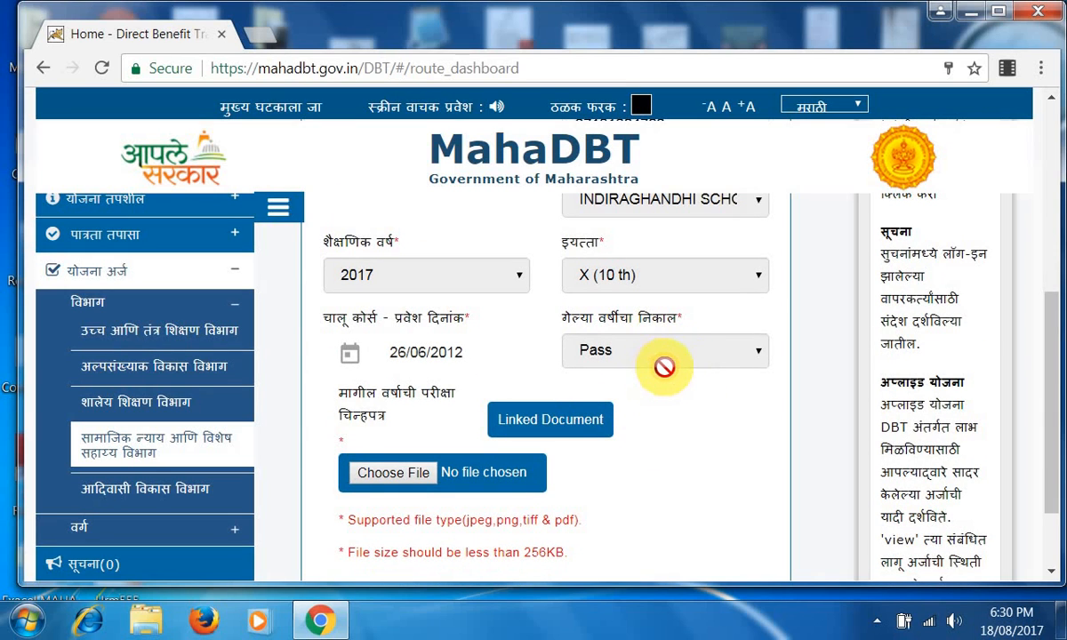
click(400, 485)
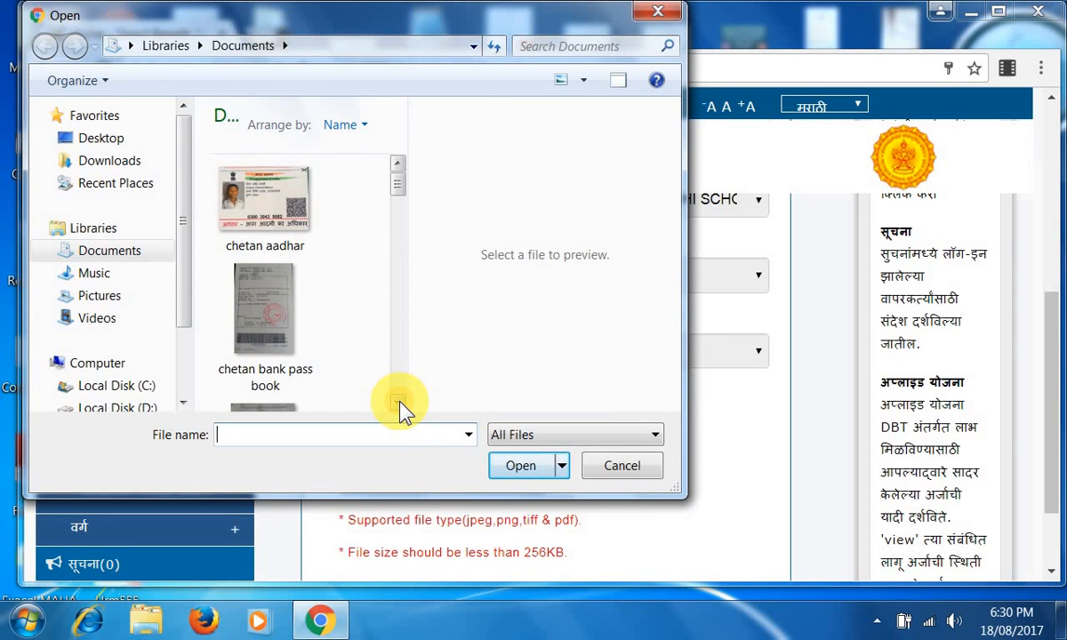
drag(398, 403, 398, 404)
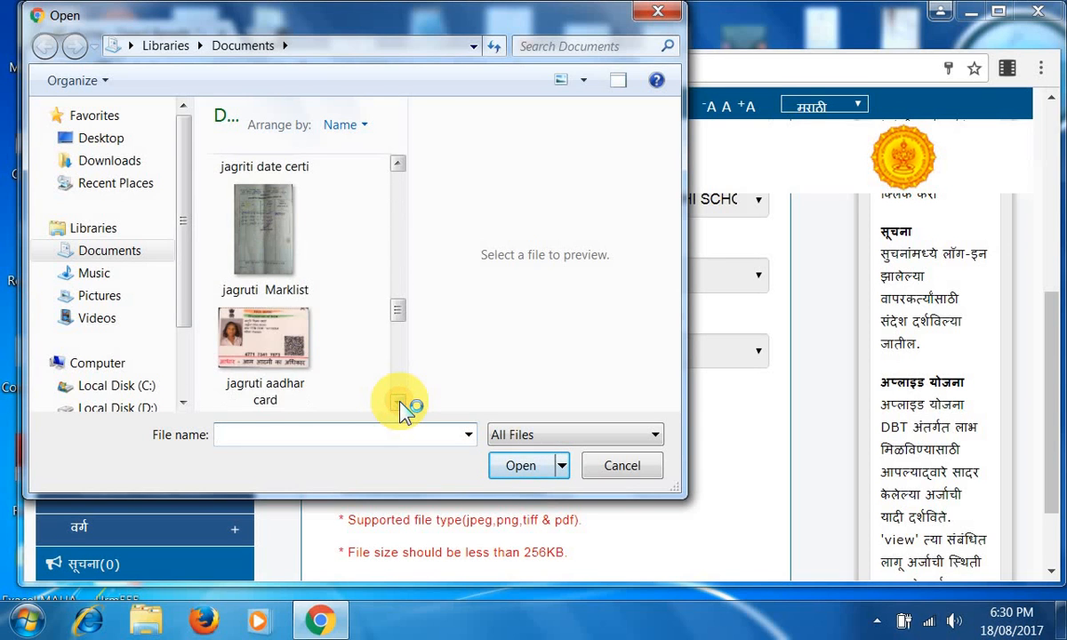
double_click(247, 245)
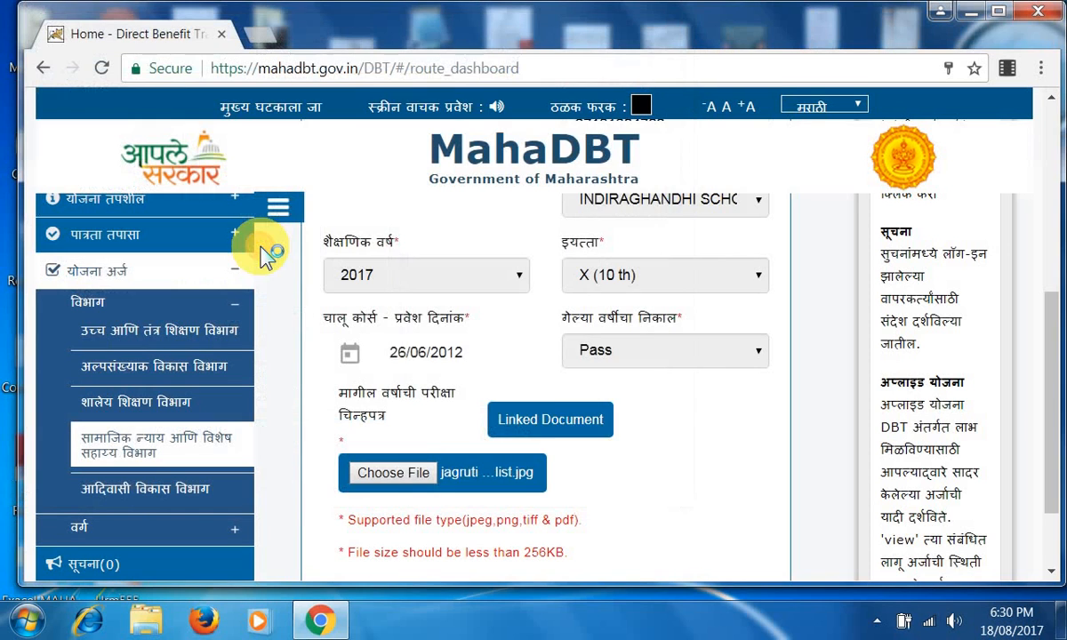
scroll(622, 498, down, 2)
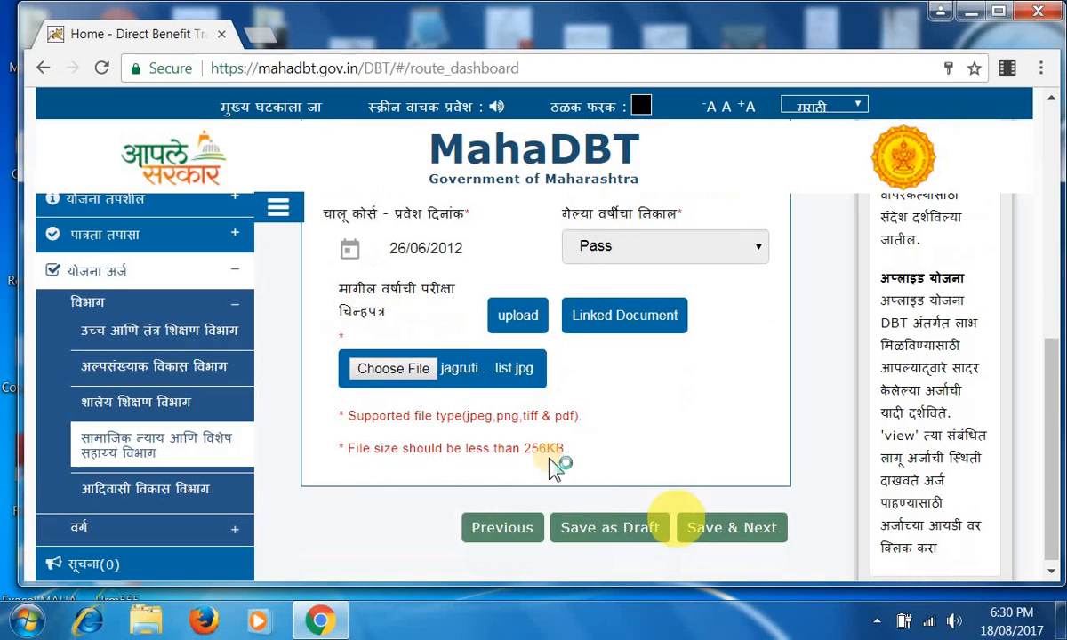
click(516, 317)
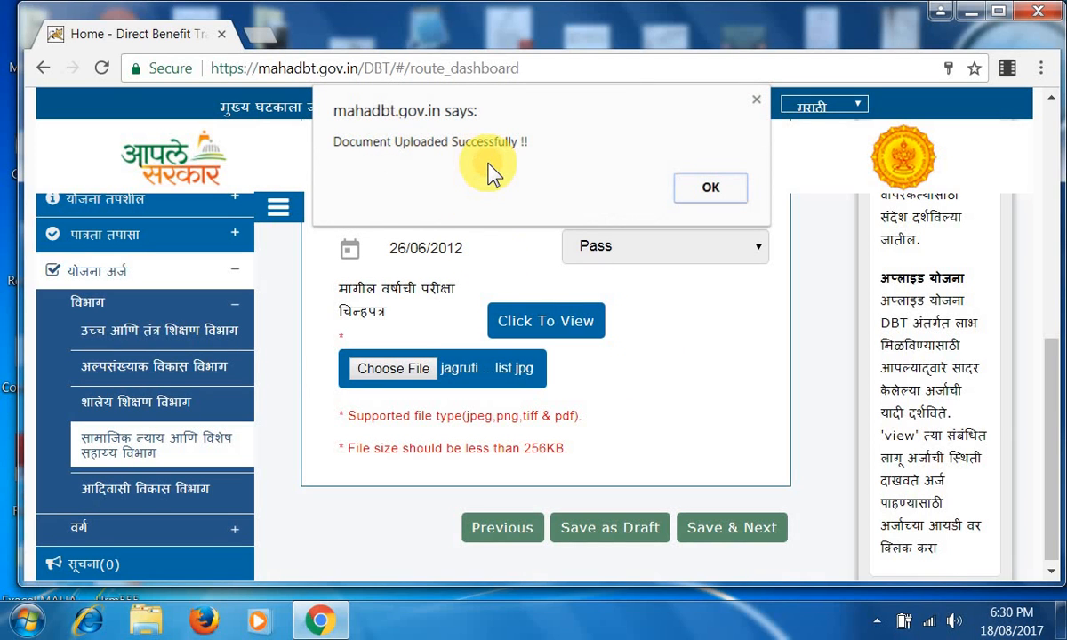
click(709, 187)
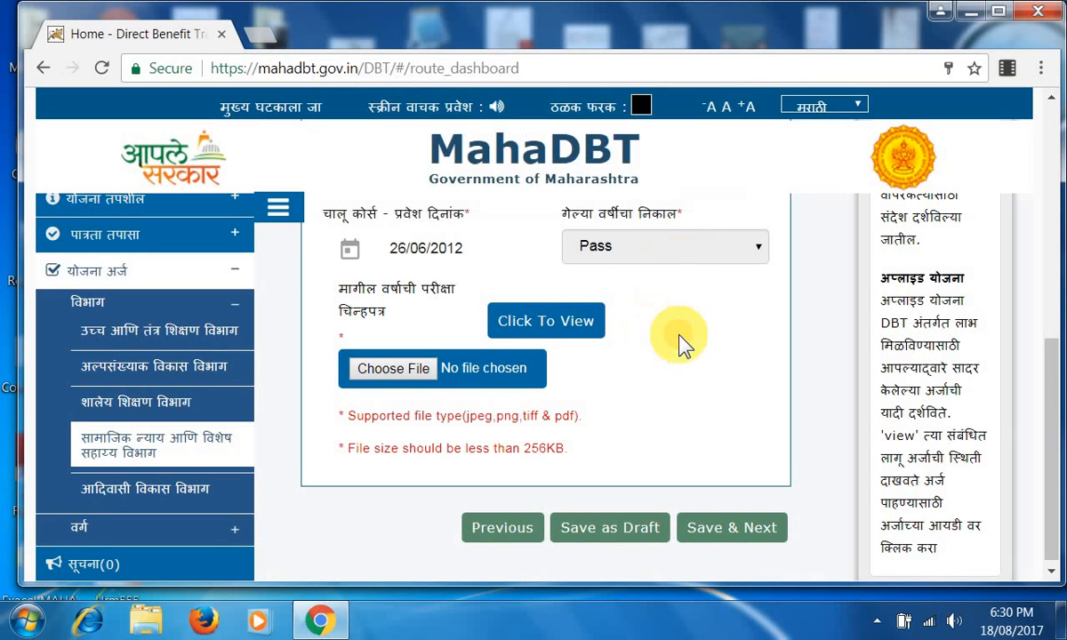
Step: Save the education details via Save & Next and review the Savitri Bai Phule Scholarship declaration text
click(726, 533)
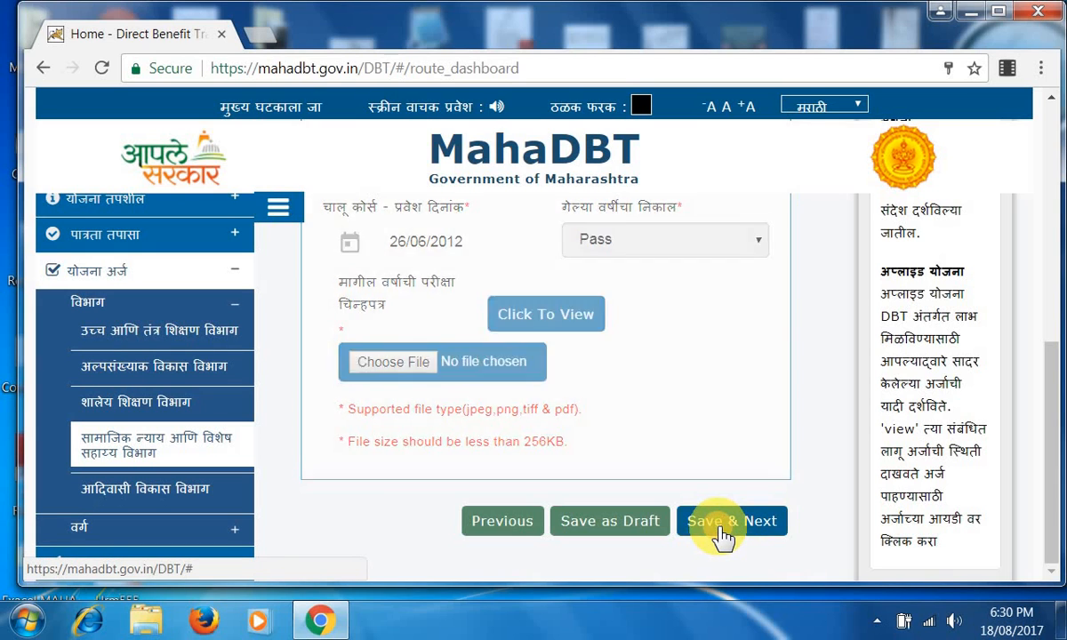
scroll(747, 378, up, 6)
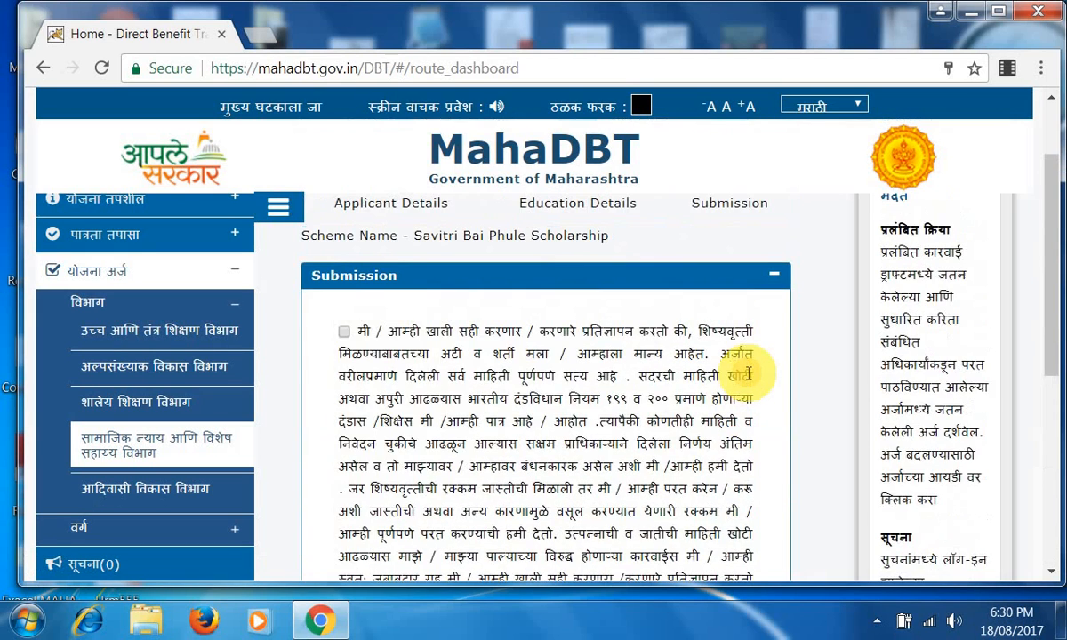
scroll(739, 375, up, 2)
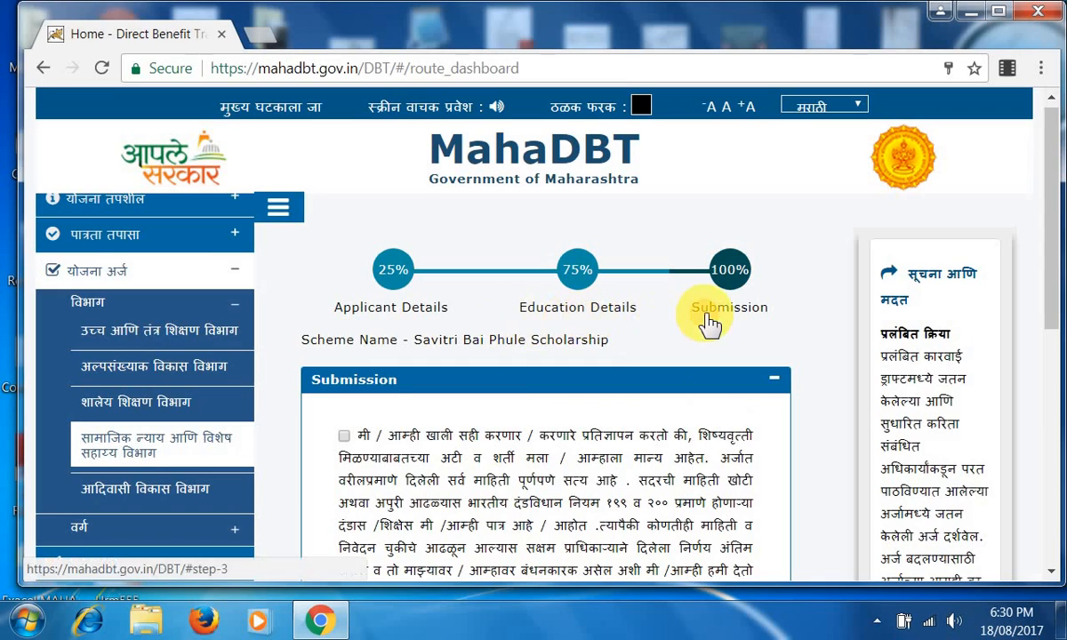
scroll(745, 326, down, 2)
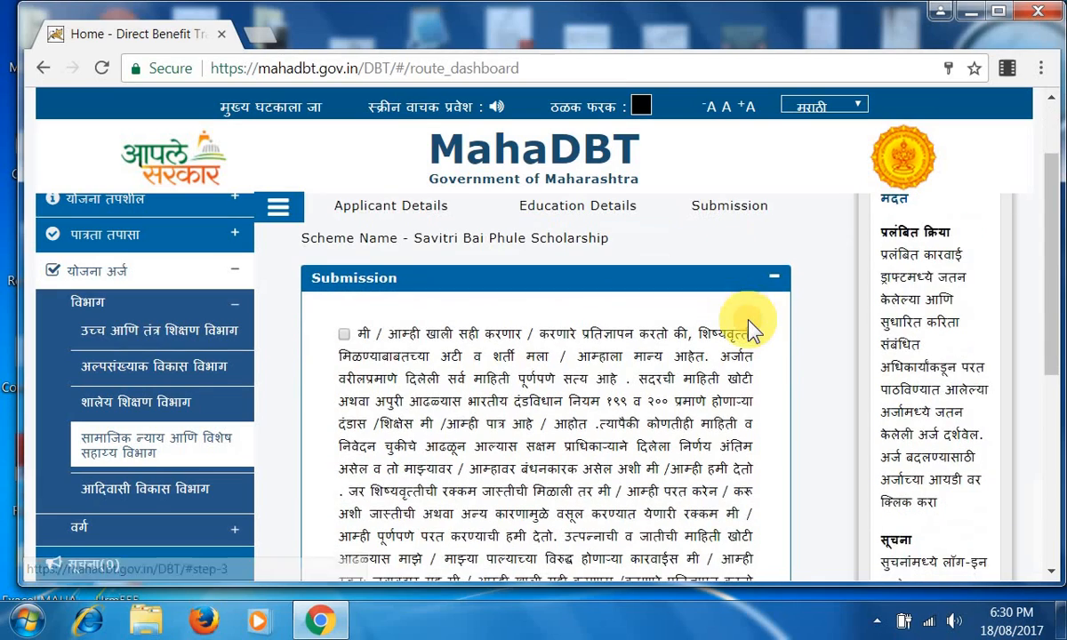
scroll(754, 331, up, 2)
scroll(755, 356, down, 5)
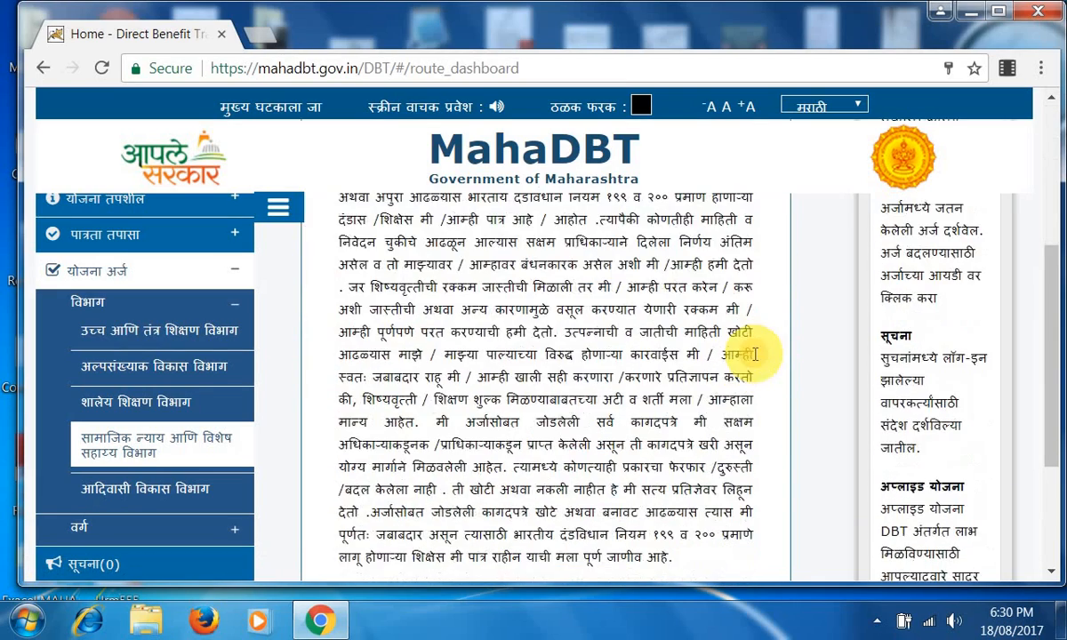
scroll(393, 409, down, 2)
scroll(377, 329, up, 5)
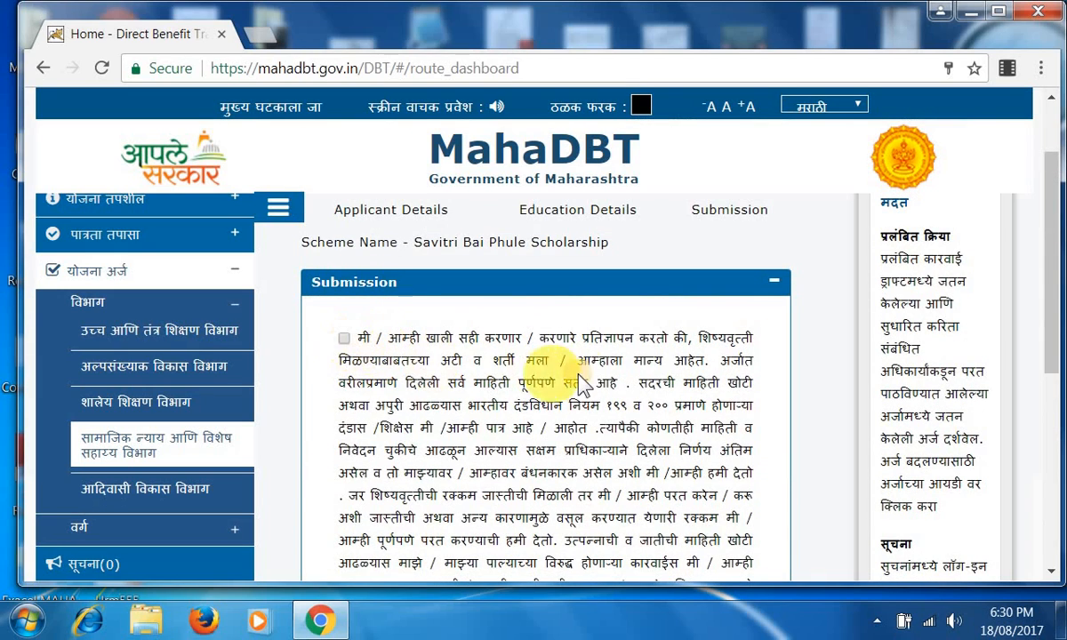
scroll(714, 431, down, 5)
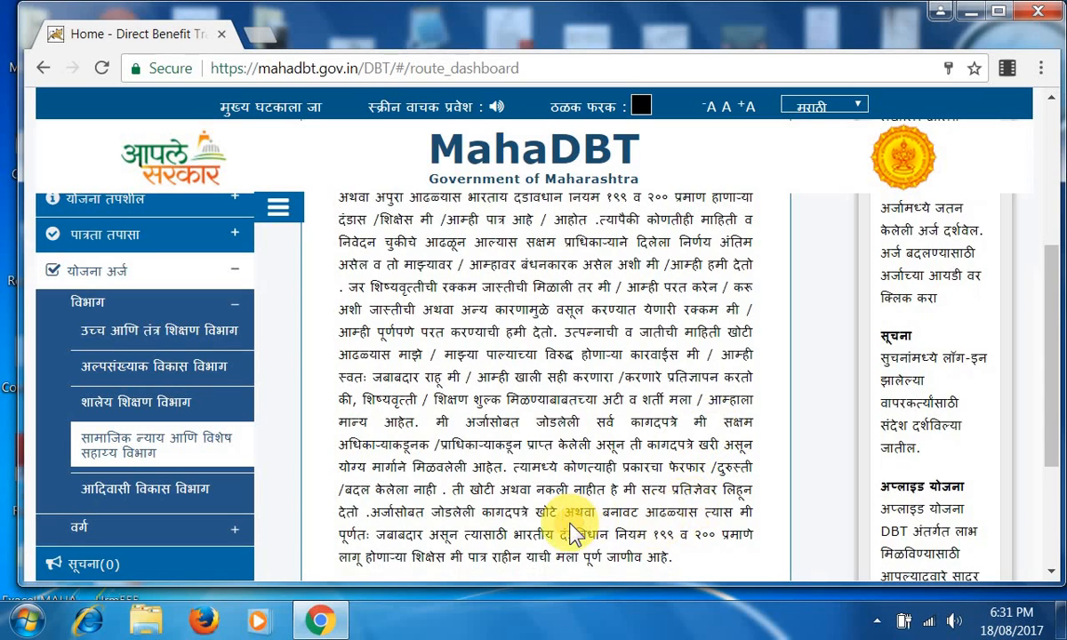
scroll(587, 526, up, 2)
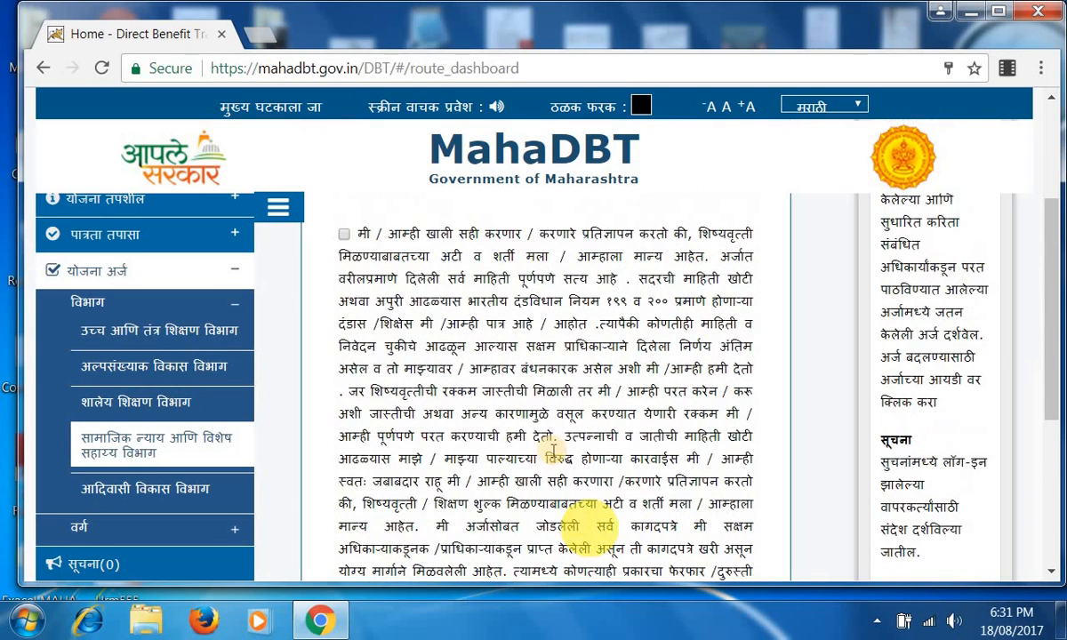
scroll(654, 407, down, 1)
scroll(658, 409, down, 1)
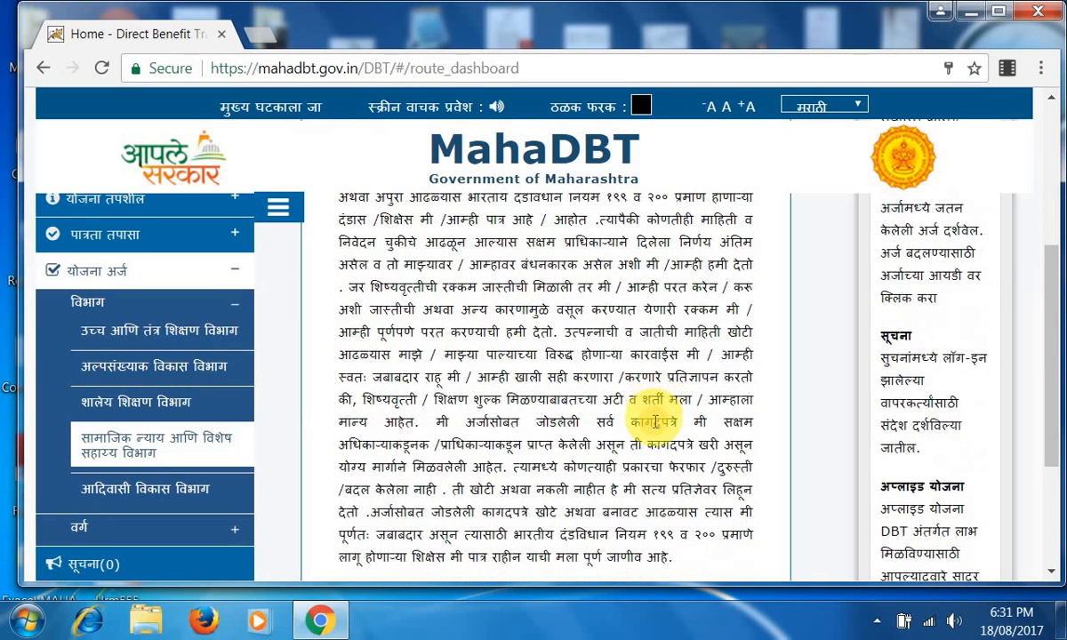
scroll(673, 469, down, 2)
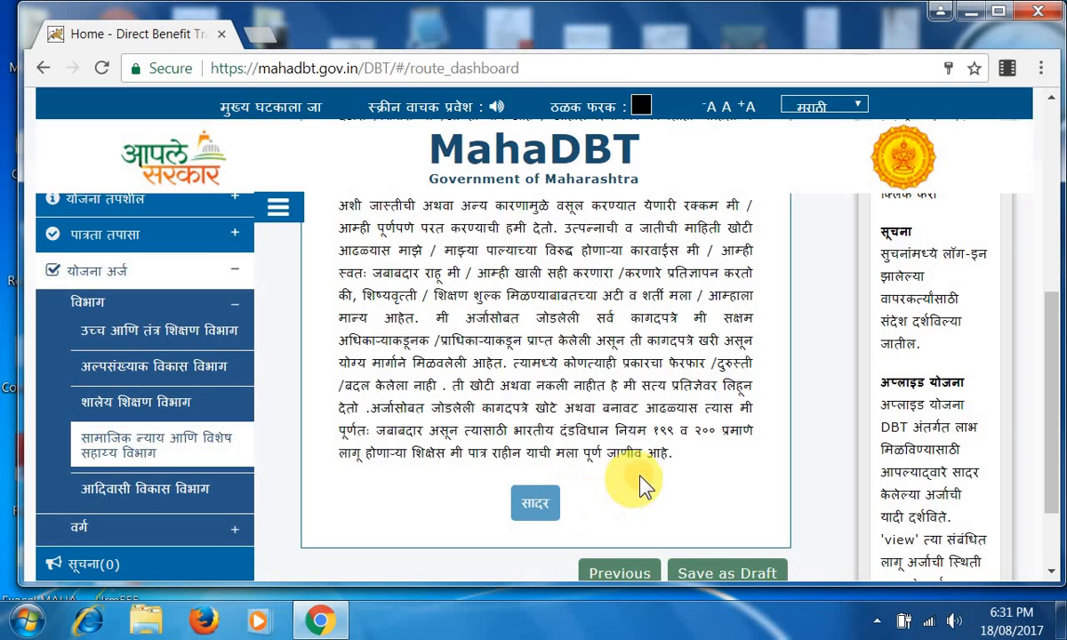
scroll(624, 543, down, 2)
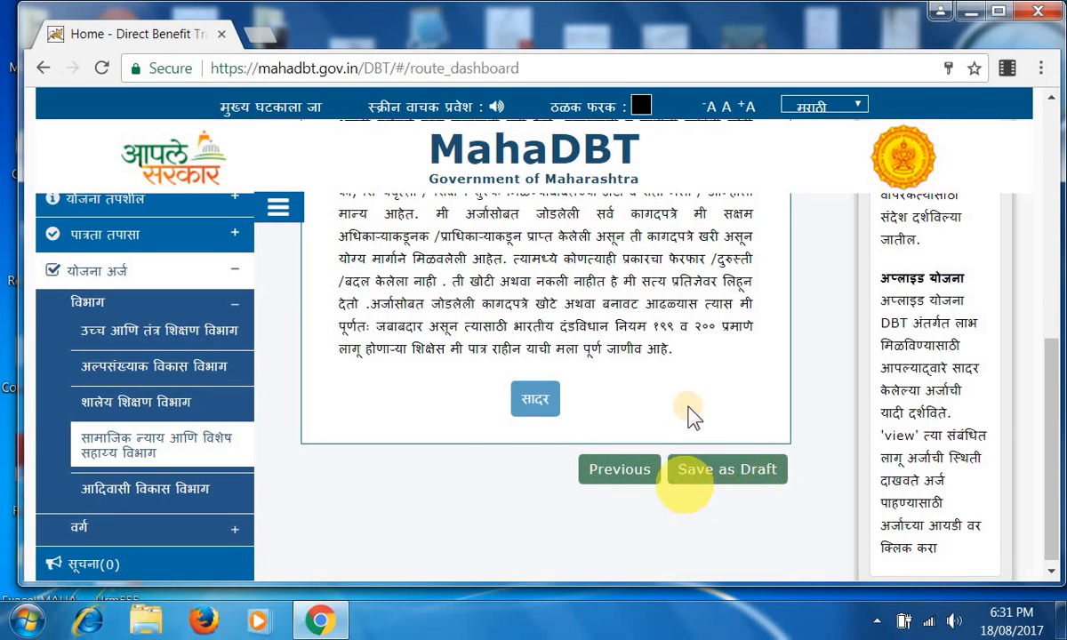
scroll(696, 388, up, 5)
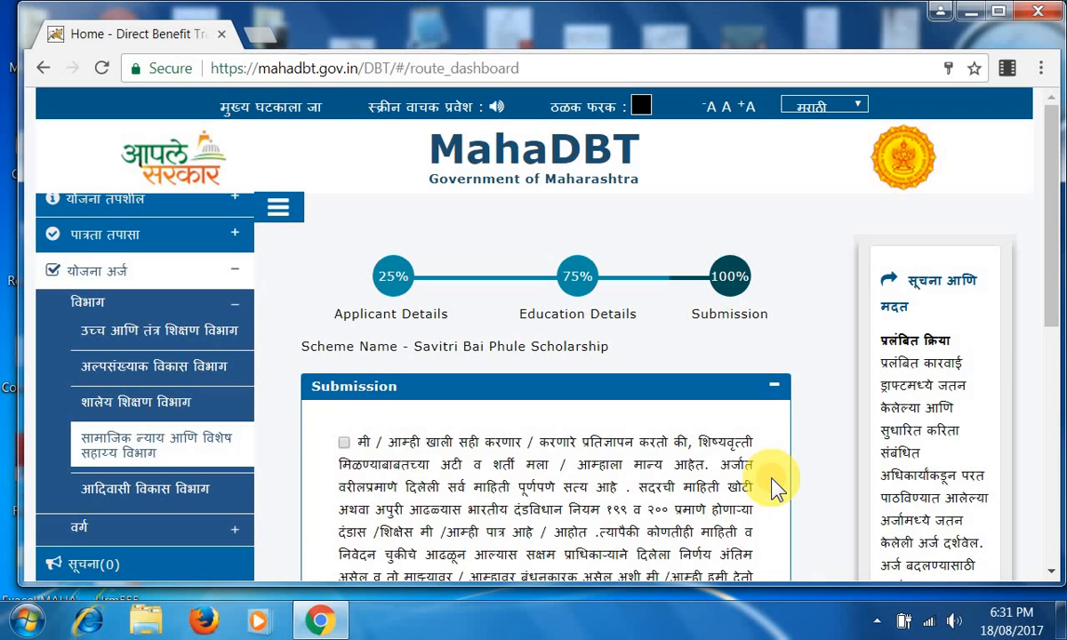
scroll(772, 480, down, 3)
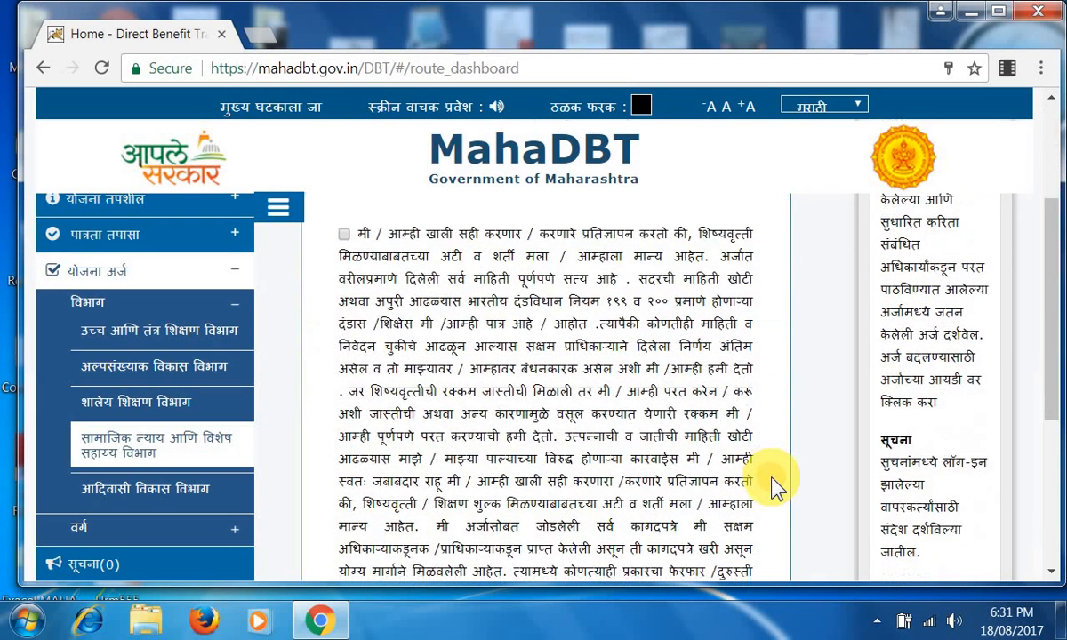
scroll(772, 484, up, 3)
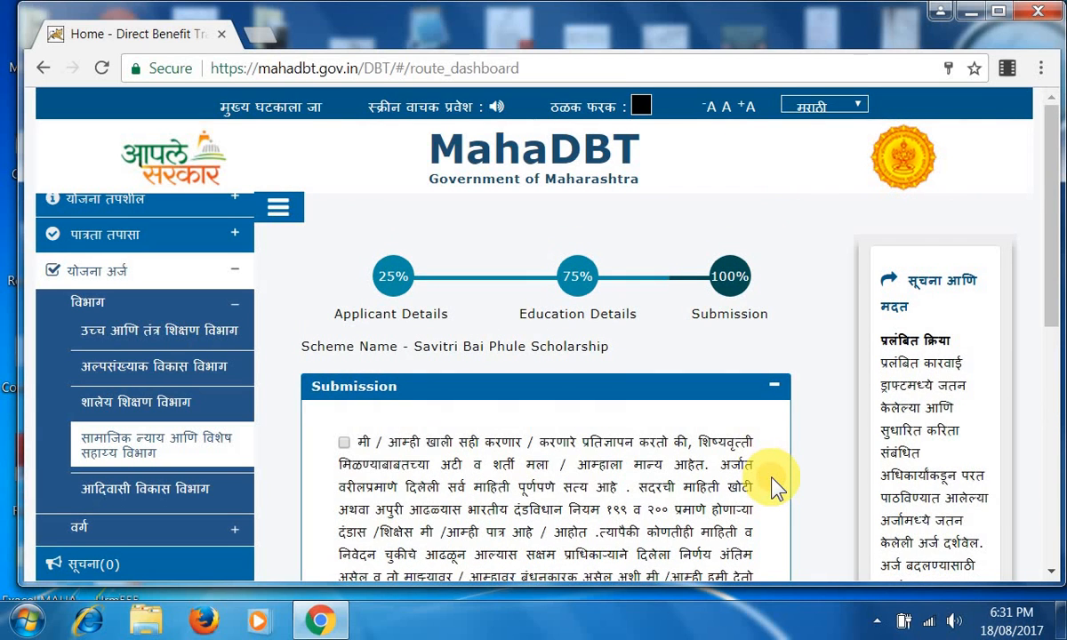